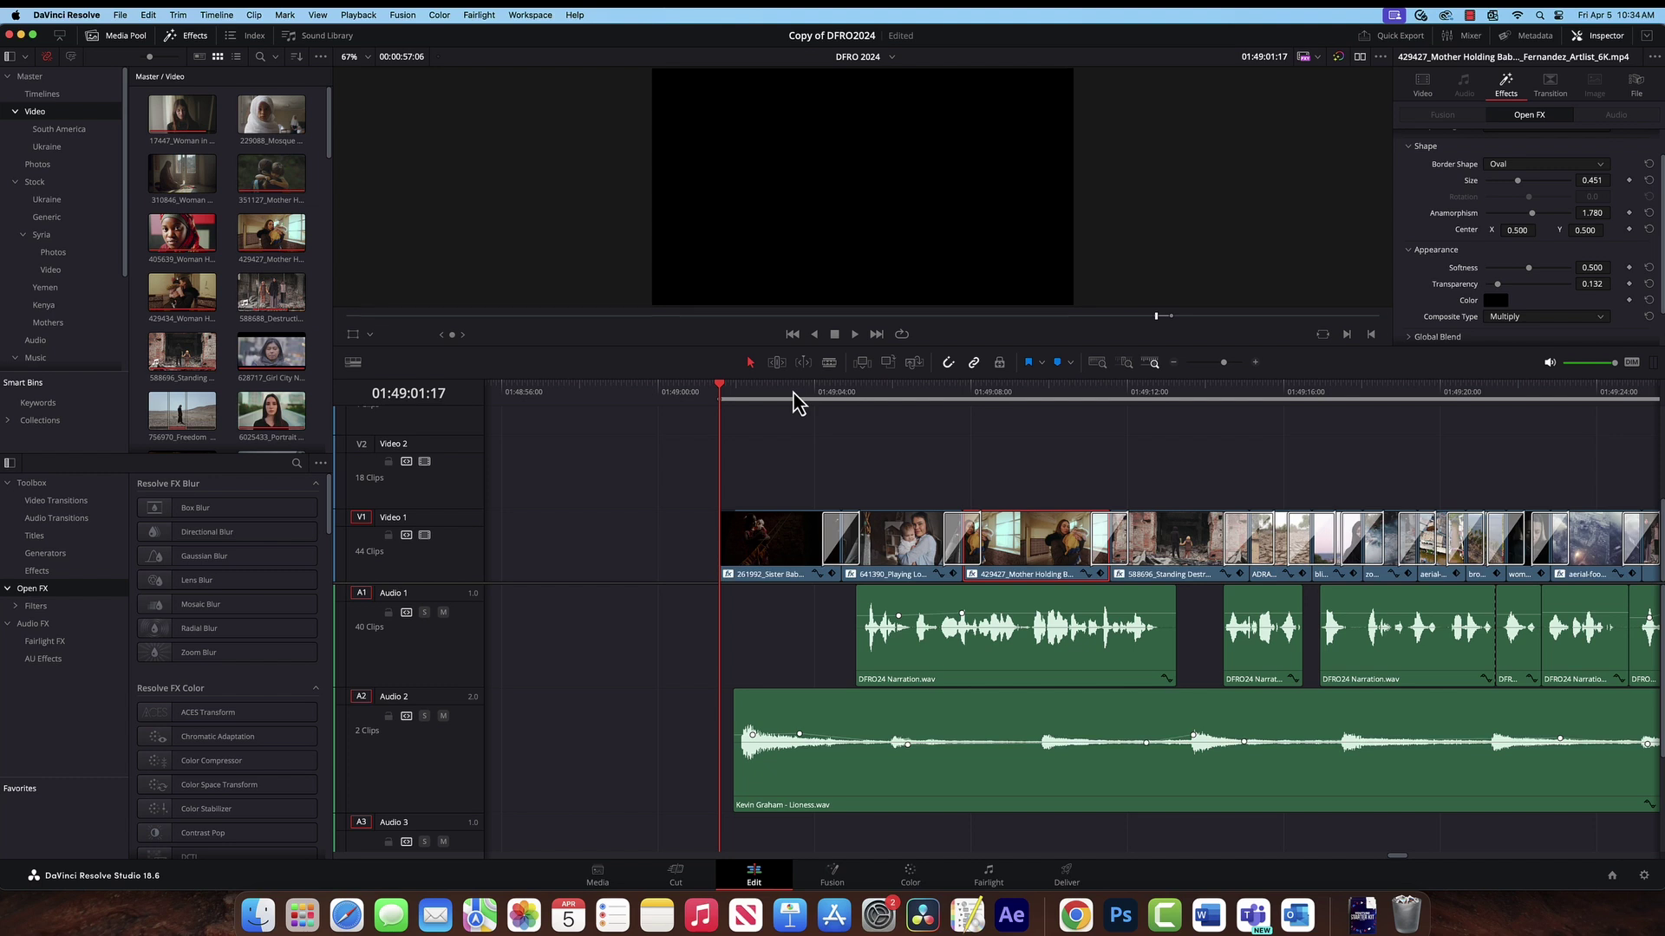
# Preview the footage, then switch to the DFRO 2024 copy timeline at the mother-and-baby clip
pyautogui.moveTo(775, 393); pyautogui.dragTo(777, 392)
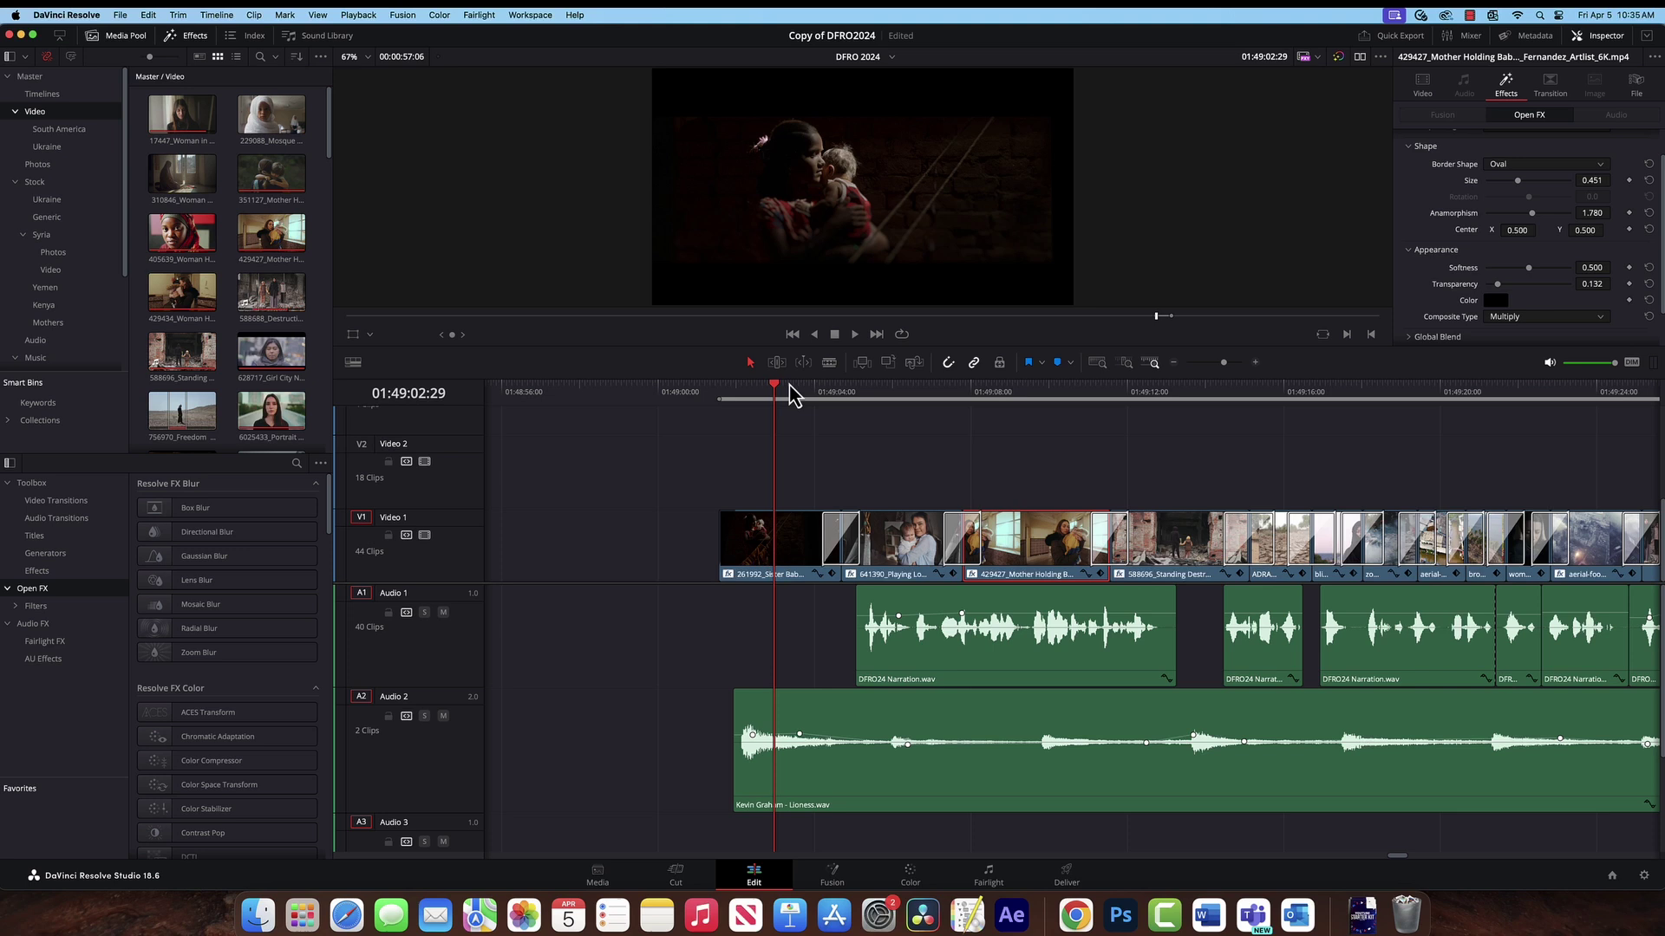
pyautogui.moveTo(798, 389); pyautogui.dragTo(1432, 419)
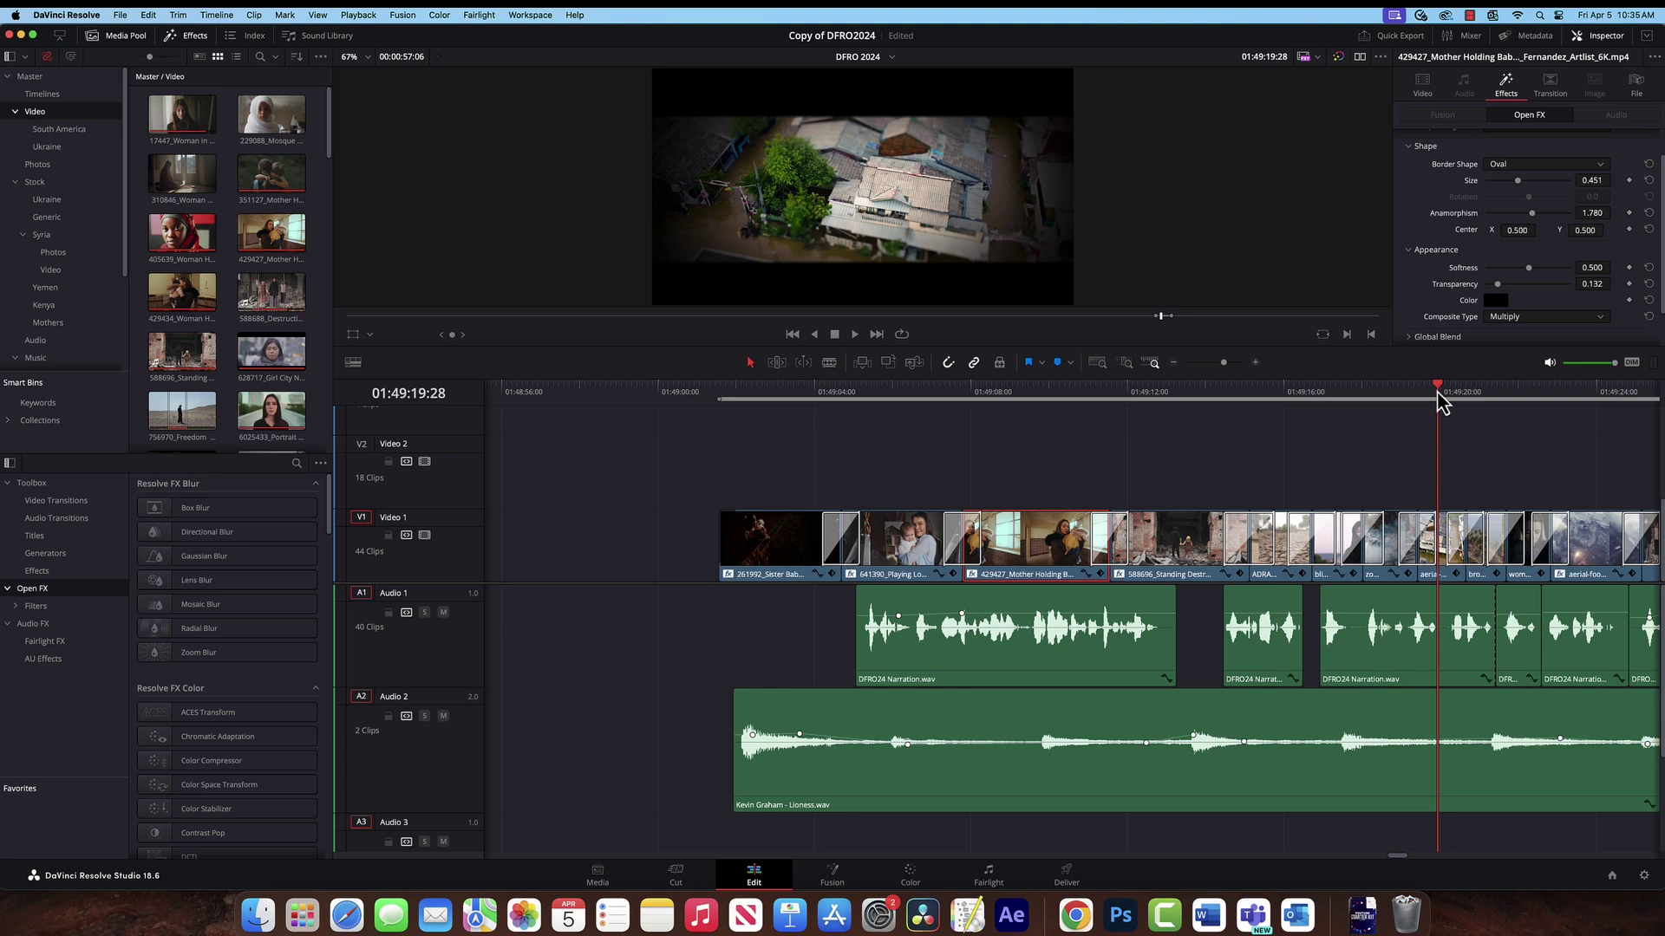
pyautogui.click(1073, 392)
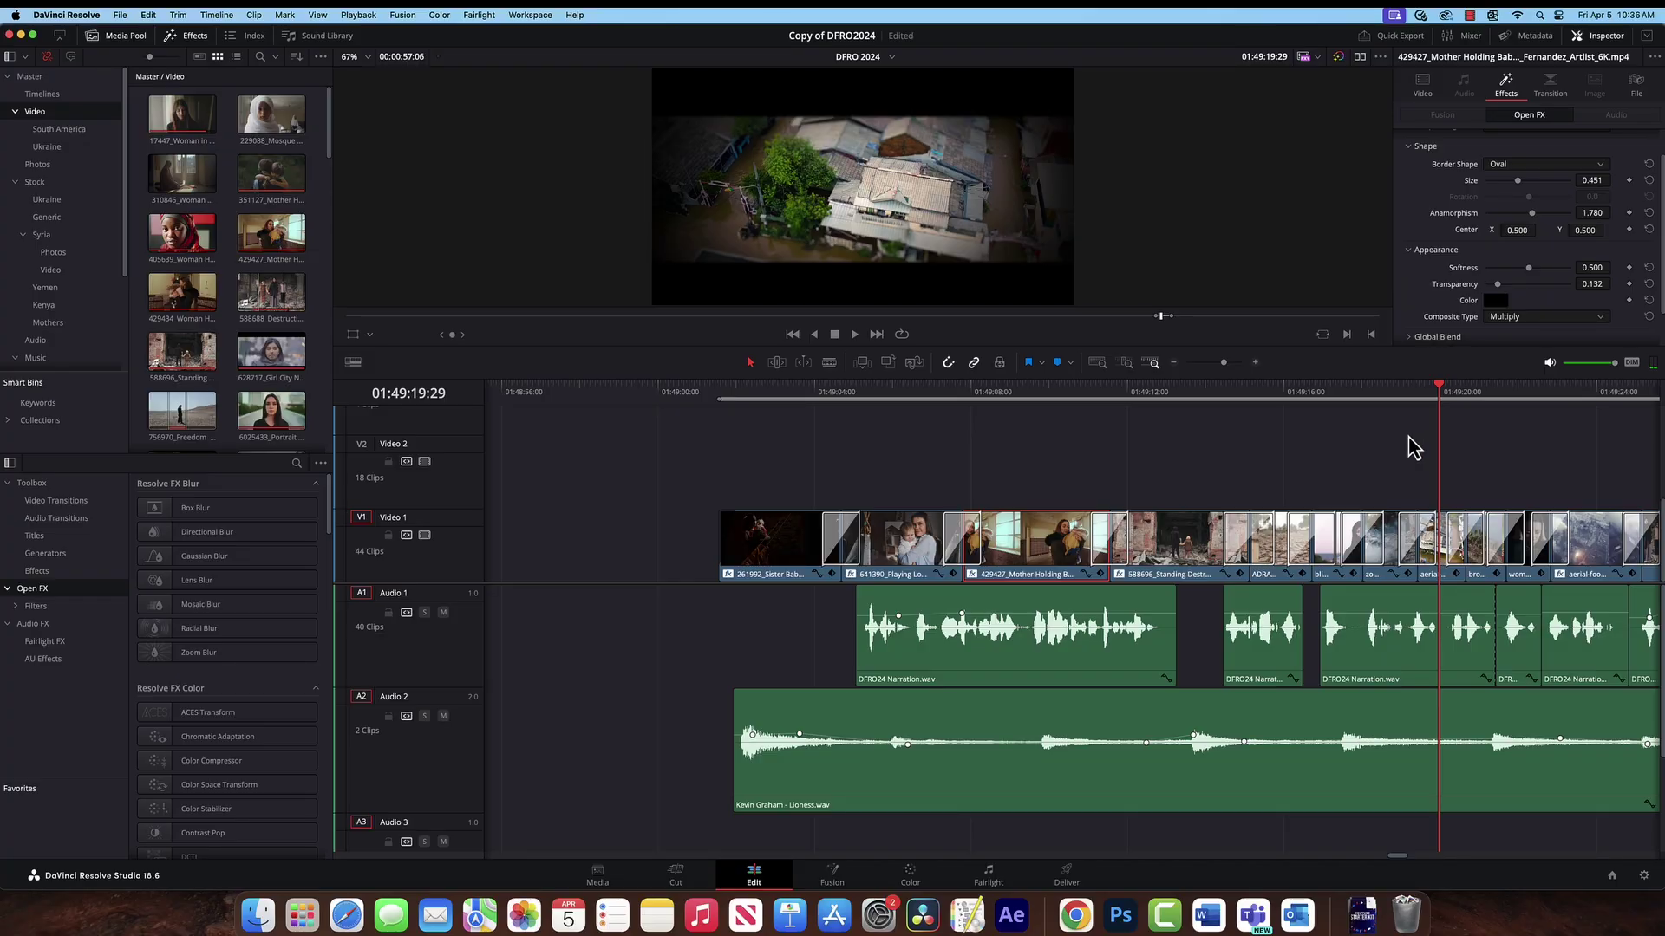
pyautogui.click(871, 59)
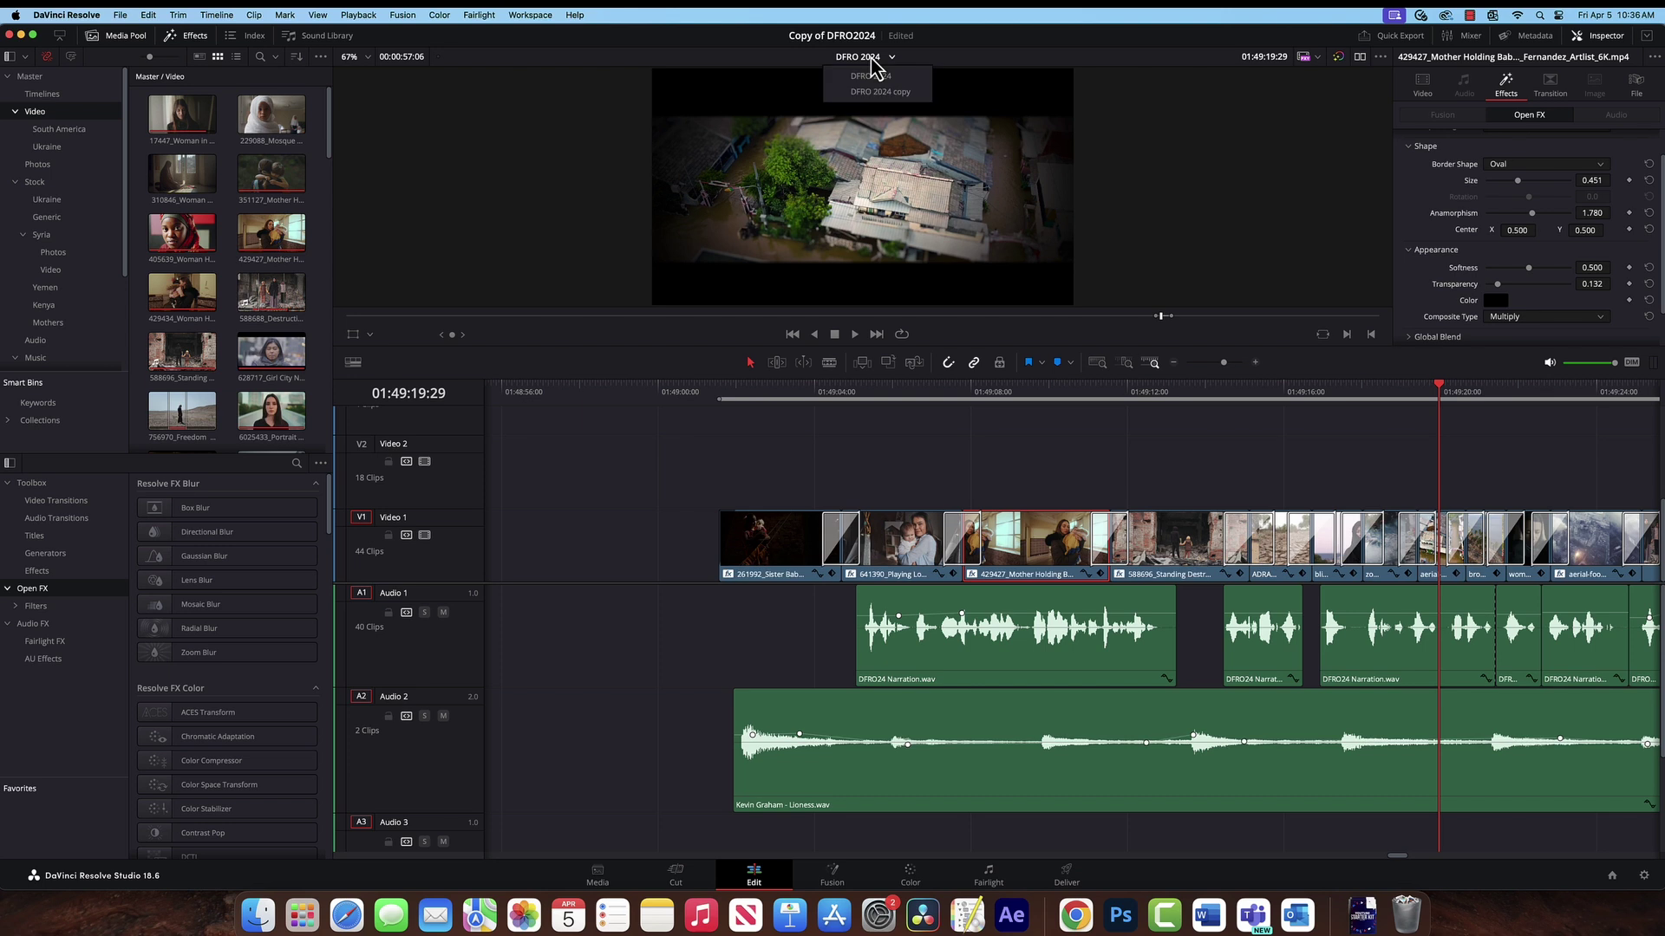
pyautogui.click(876, 92)
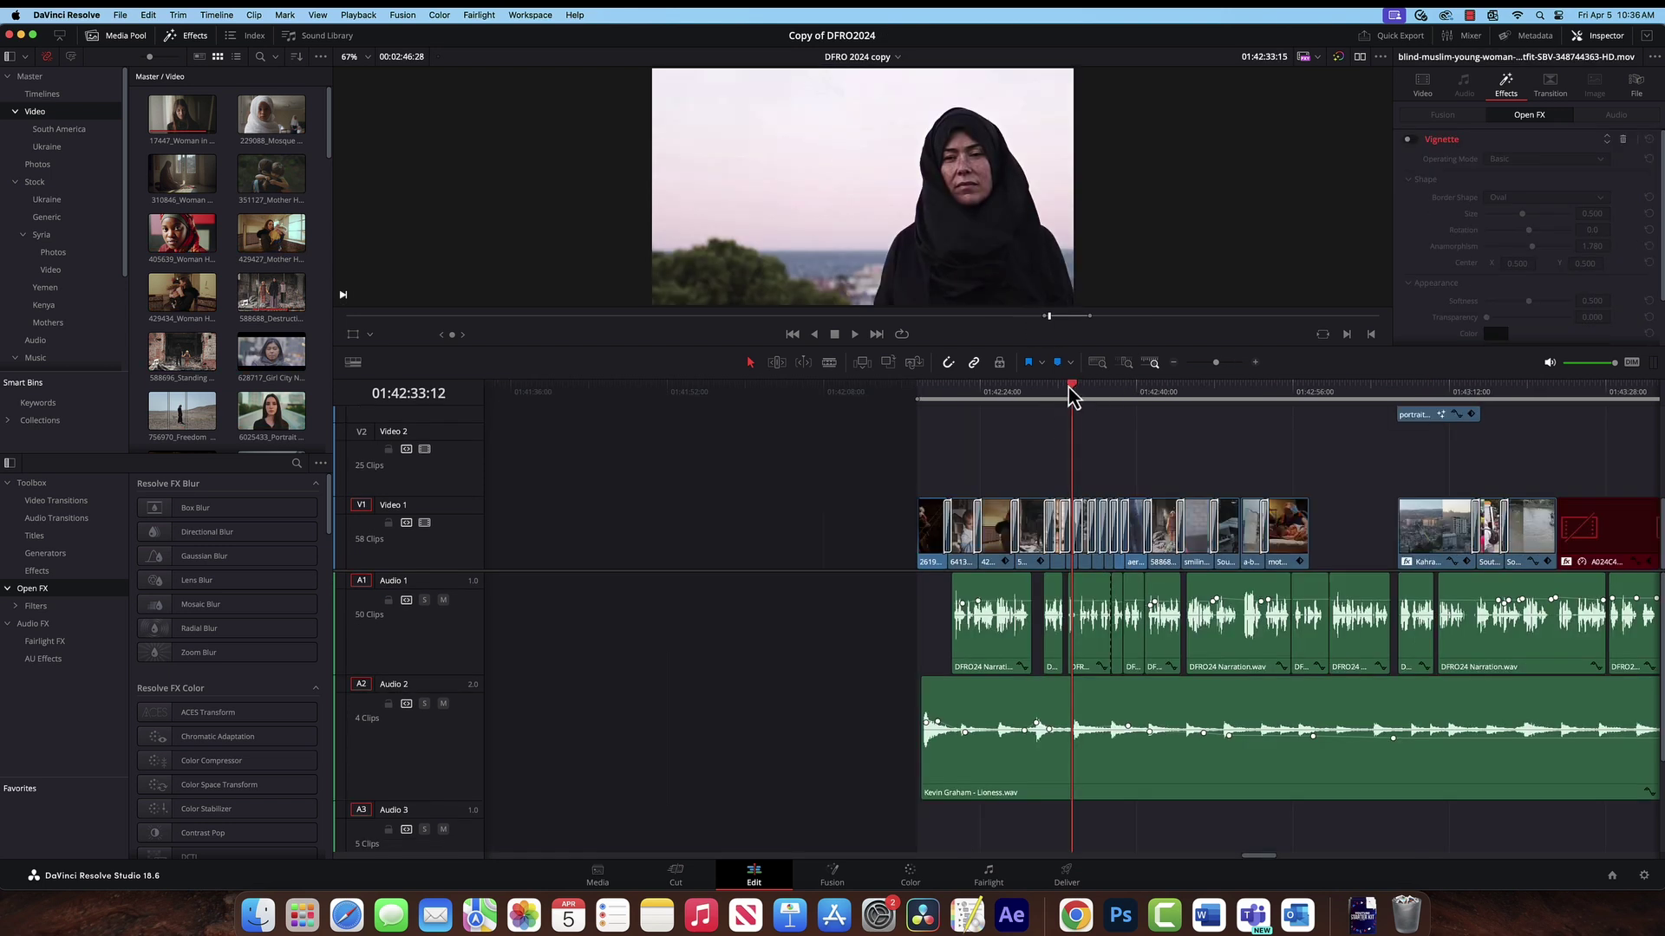
pyautogui.moveTo(1073, 392); pyautogui.dragTo(939, 409)
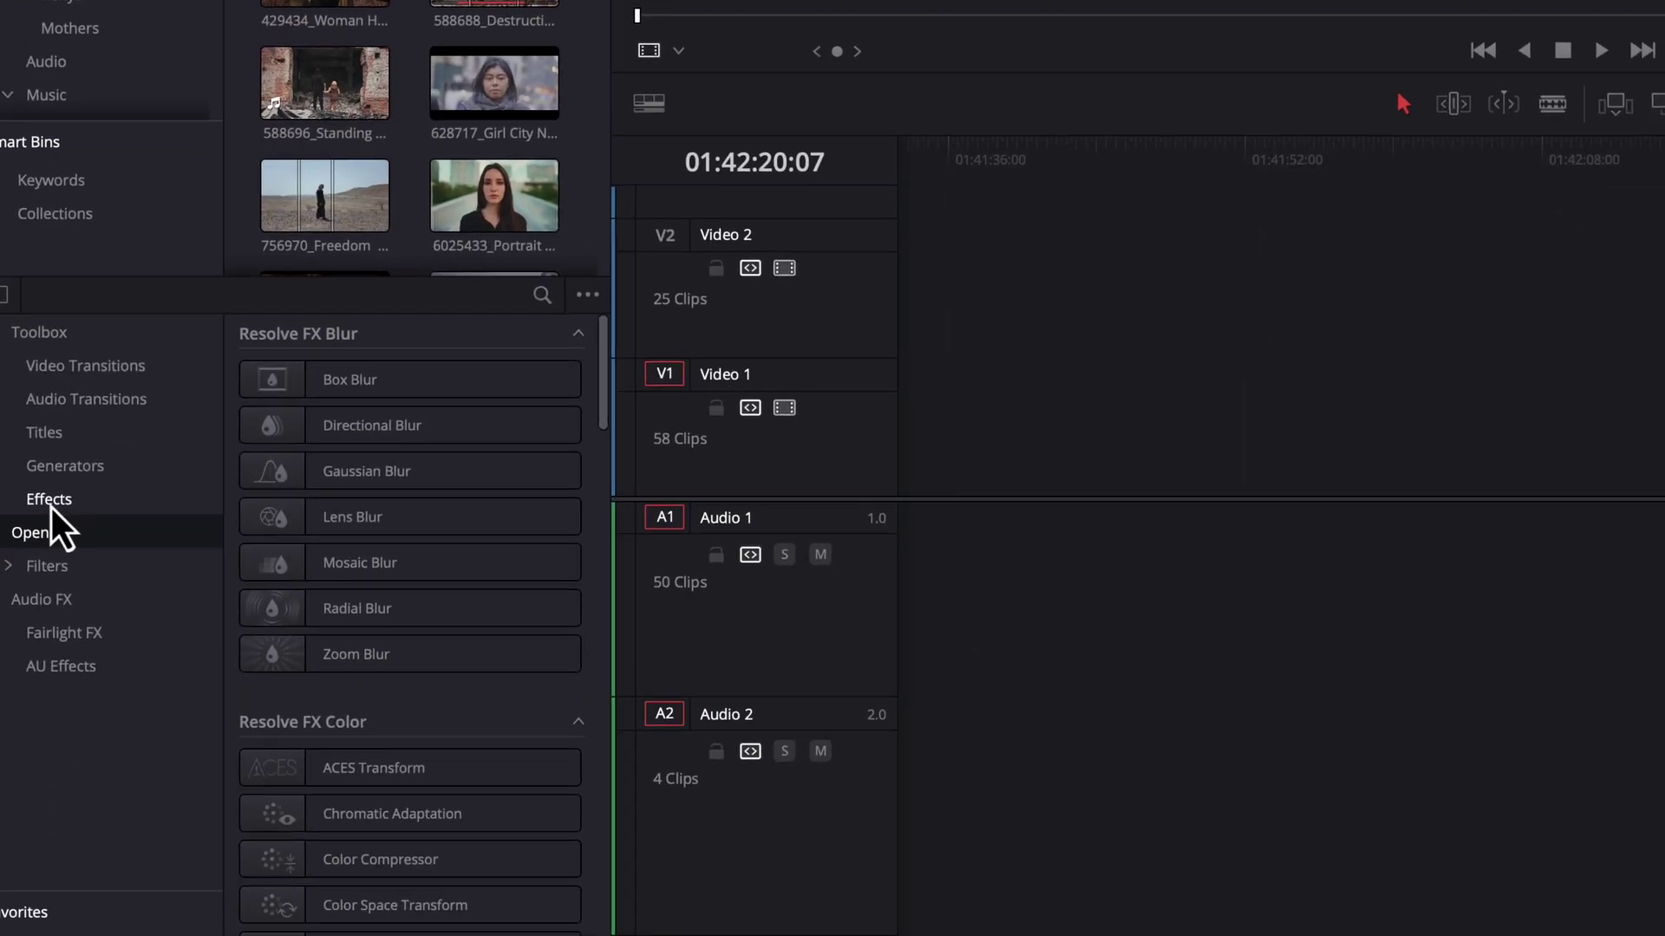
# Place an Adjustment Clip from the Effects library onto Video 2 at the playhead
pyautogui.click(51, 508)
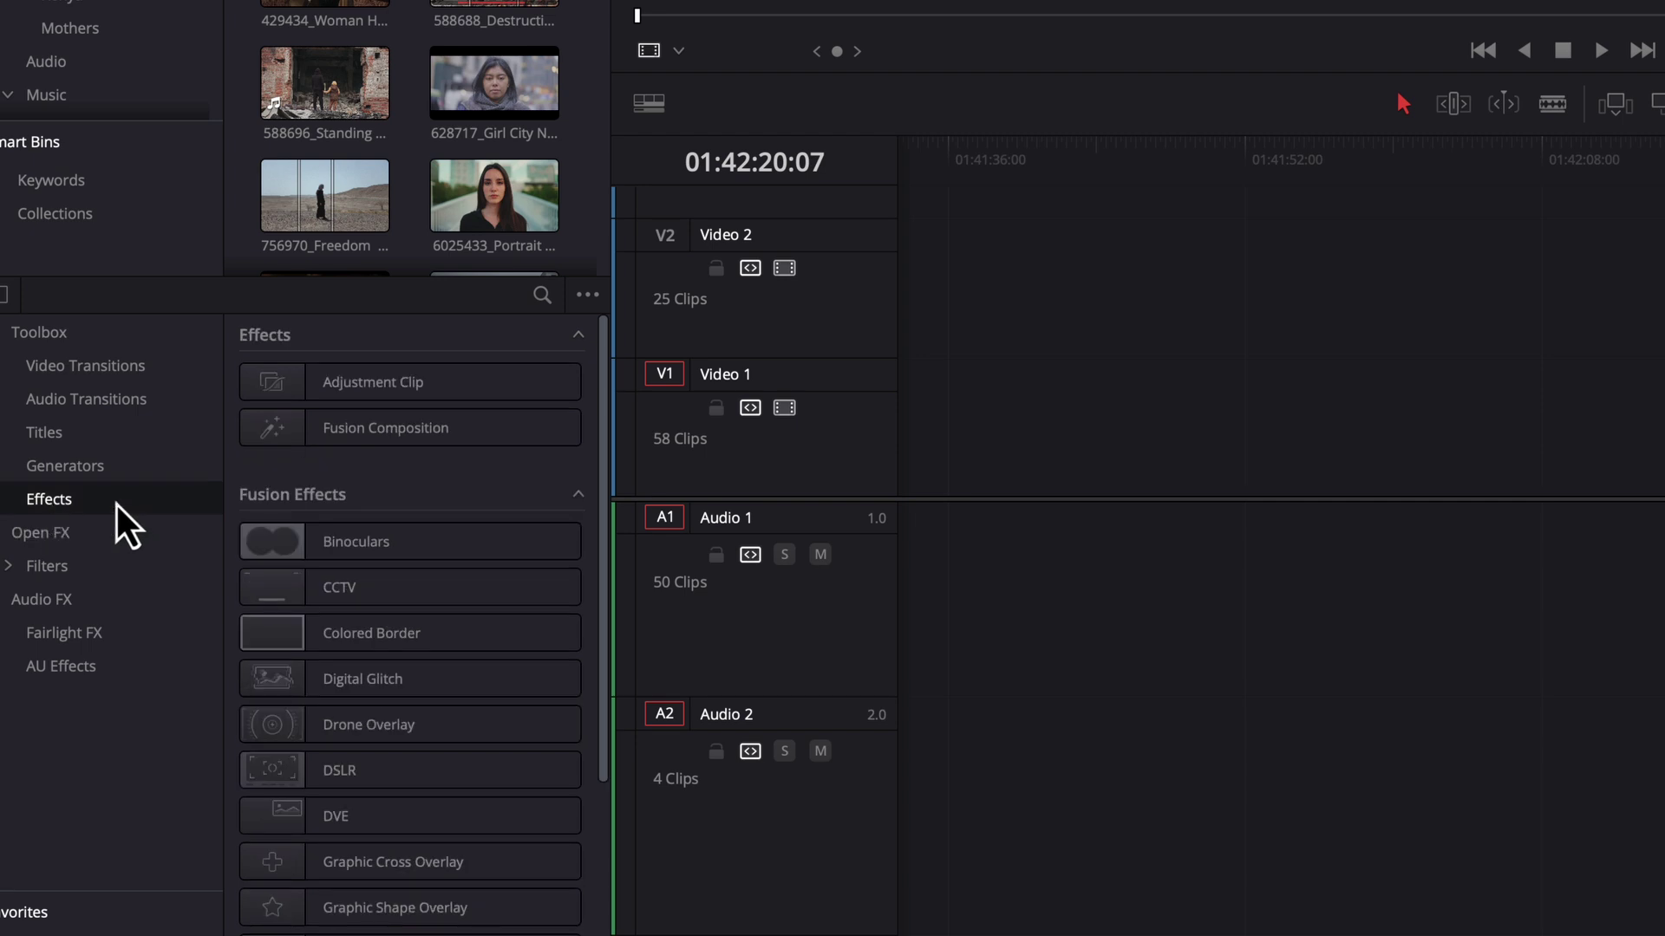
pyautogui.hotkey('ctrl', 'f')
pyautogui.write('Ad')
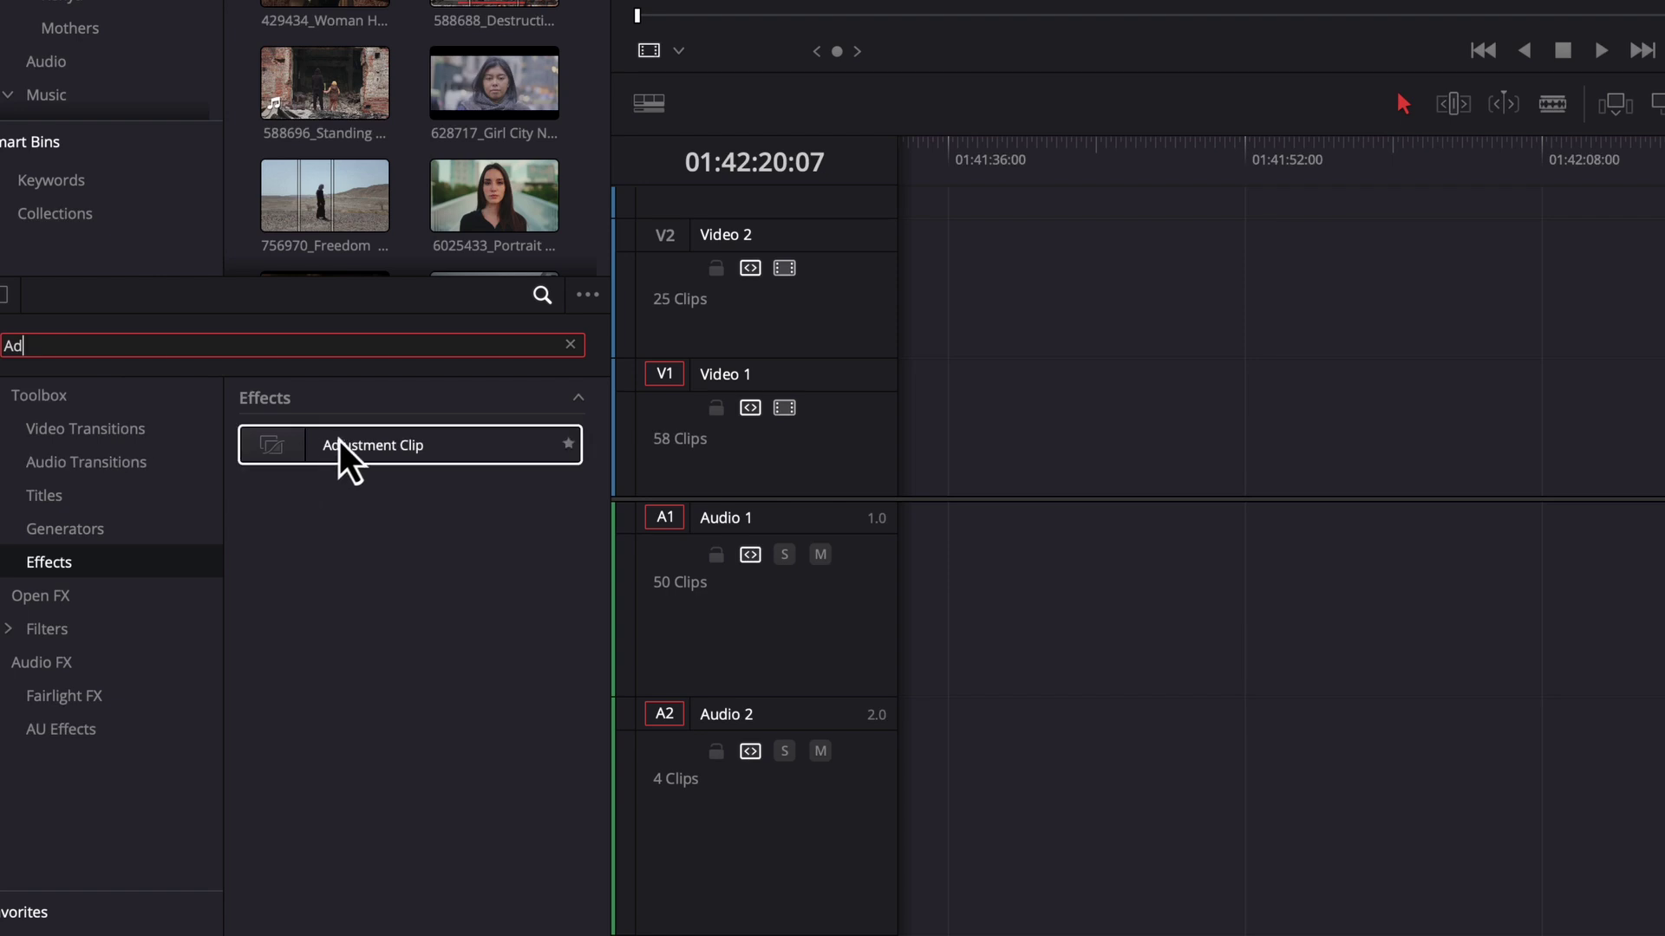
pyautogui.moveTo(277, 457); pyautogui.dragTo(931, 519)
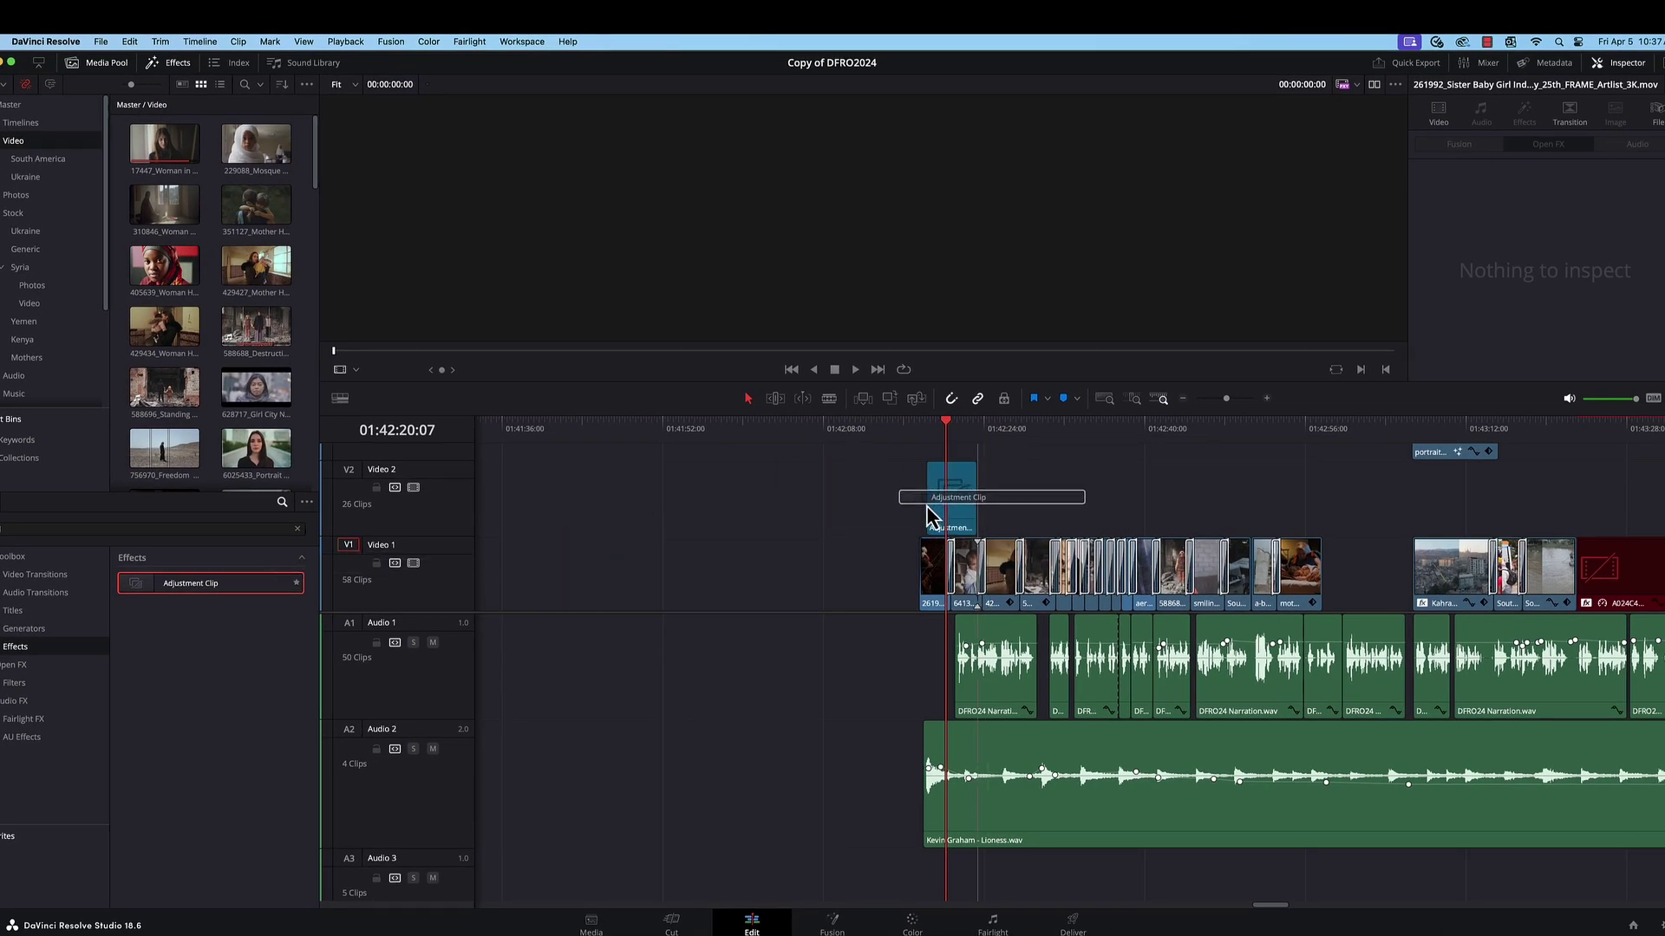
pyautogui.click(938, 425)
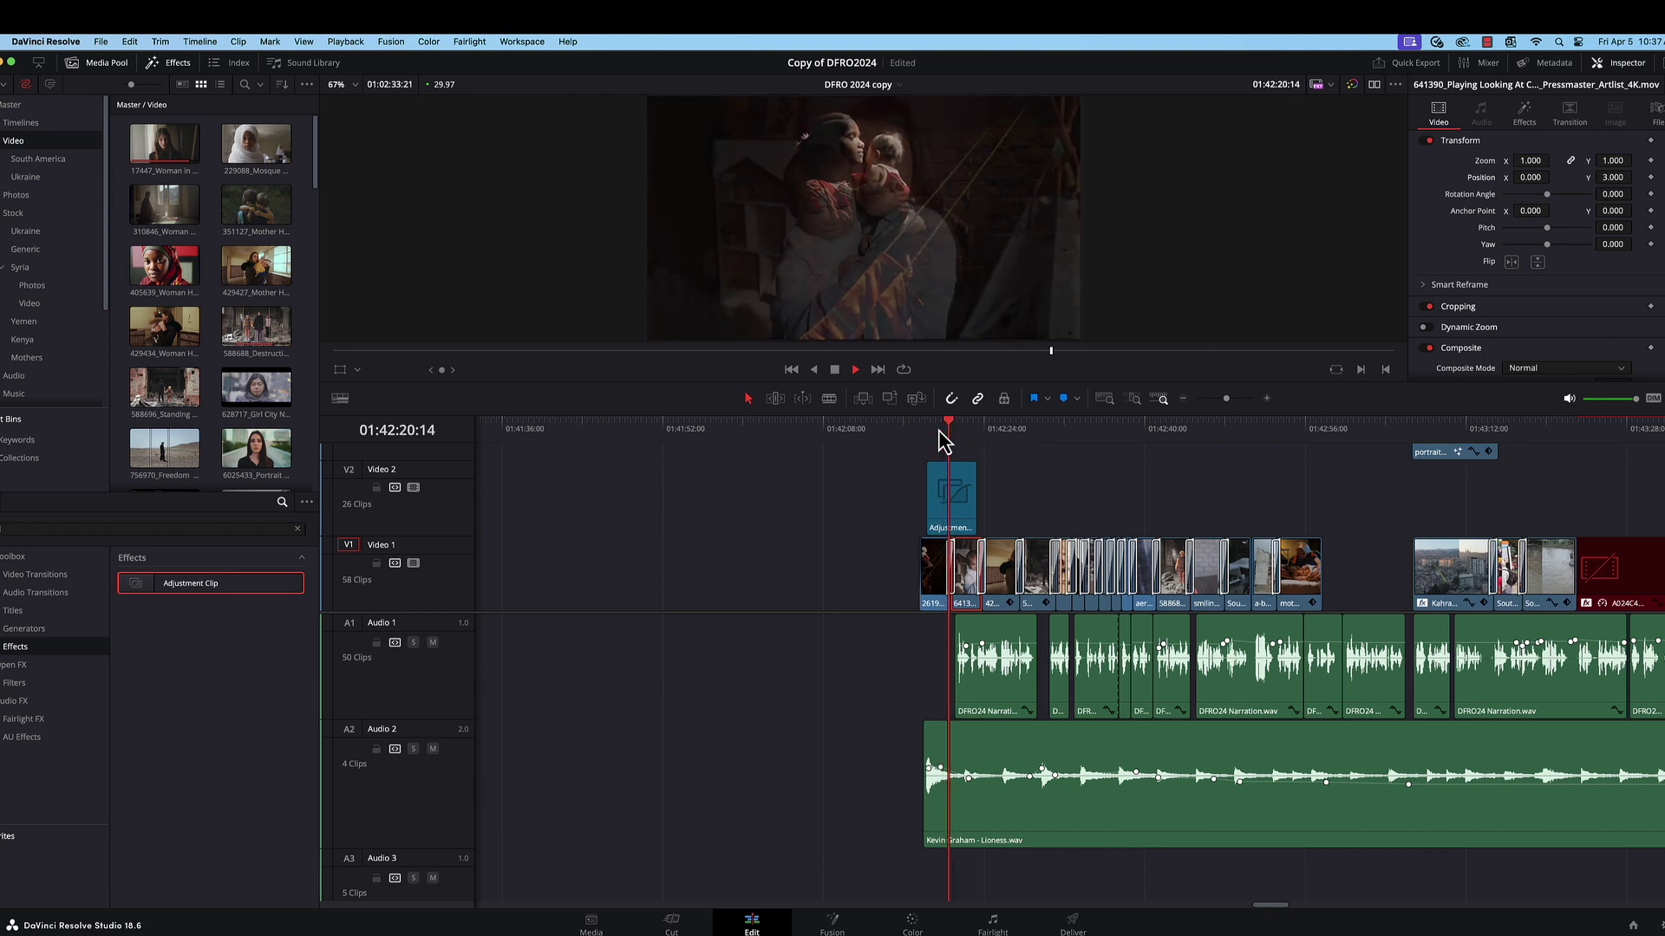
pyautogui.press('space')
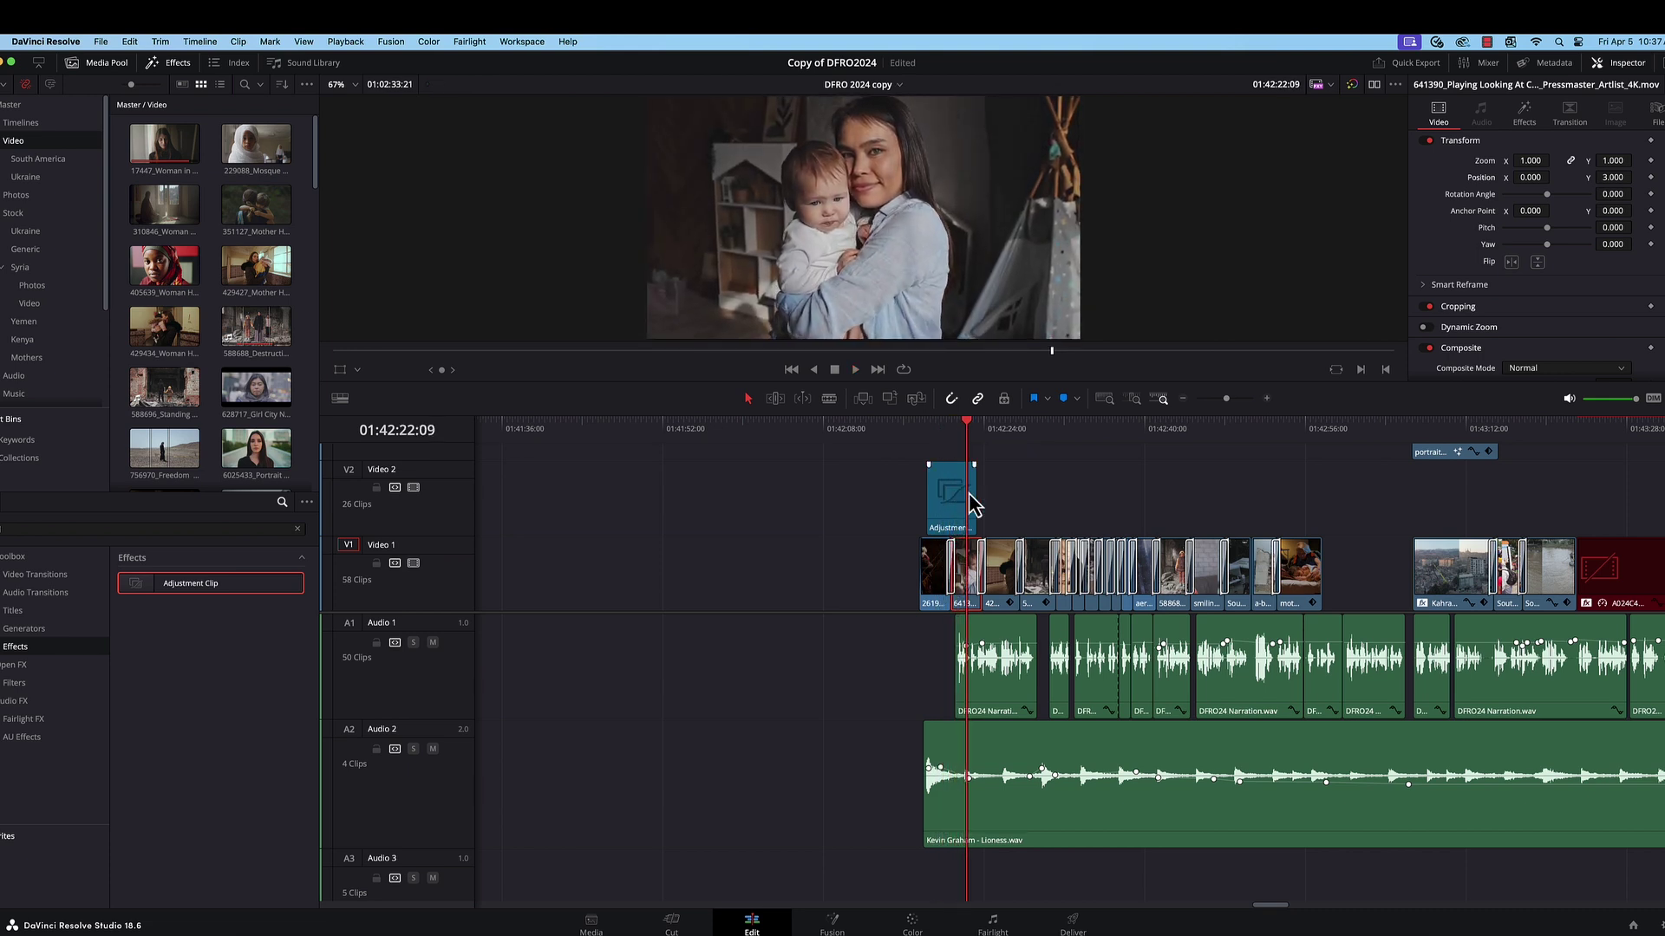
# Set the adjustment clip's Crop Top and Crop Bottom to 197.900 each for letterbox bars
pyautogui.click(950, 510)
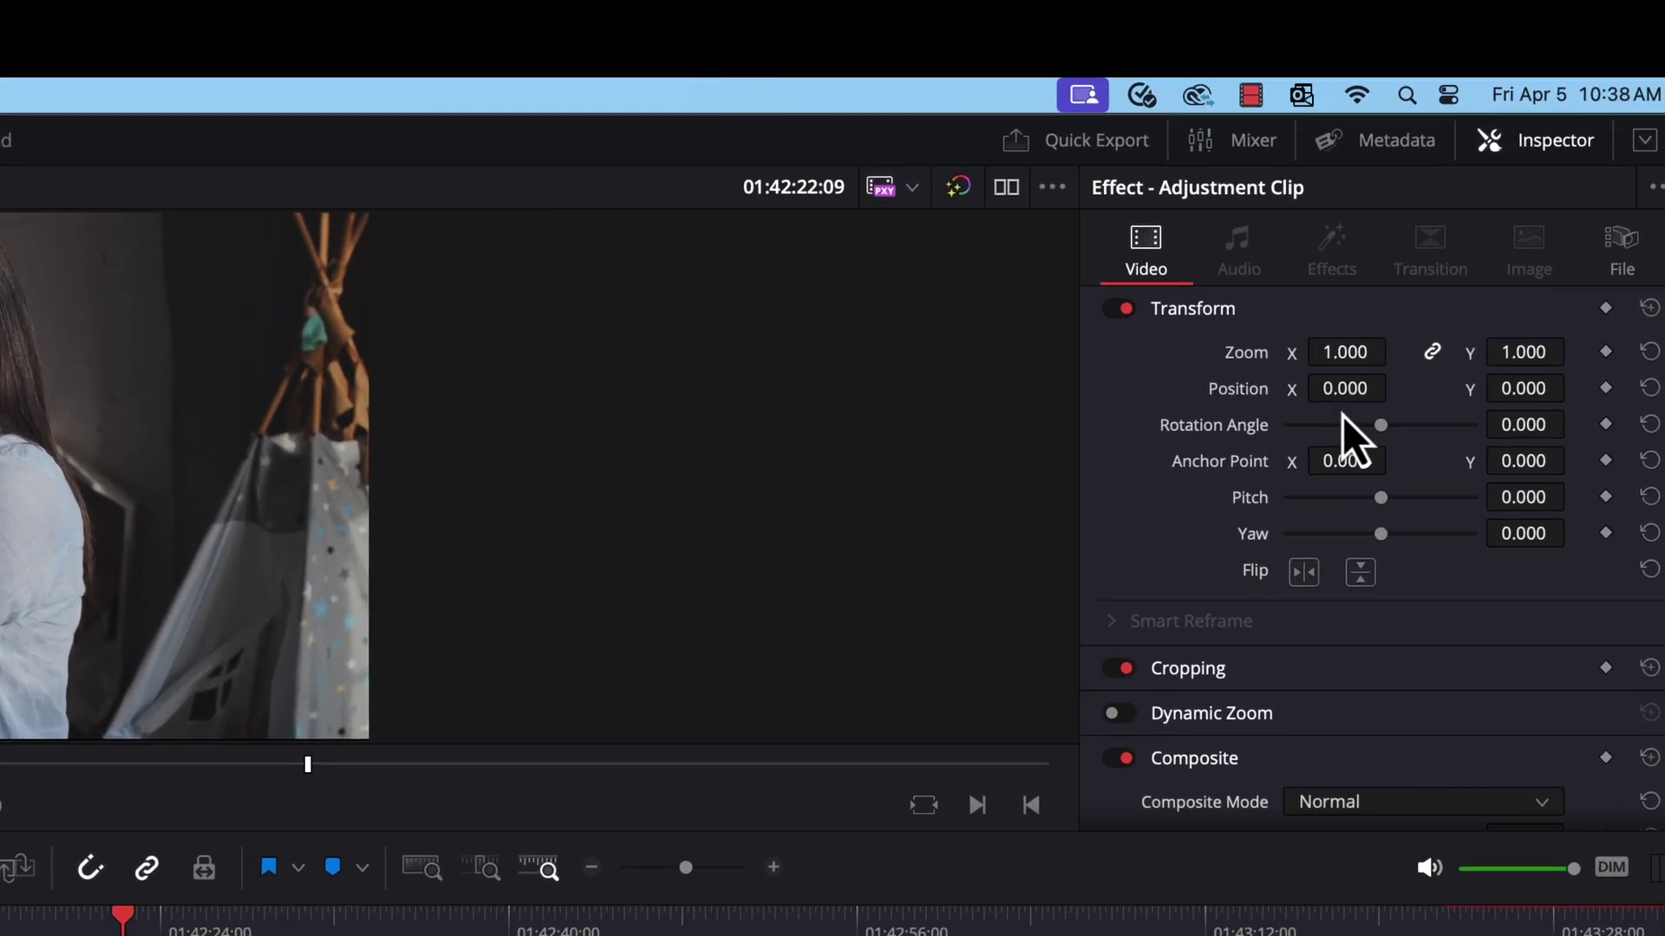
pyautogui.click(1323, 685)
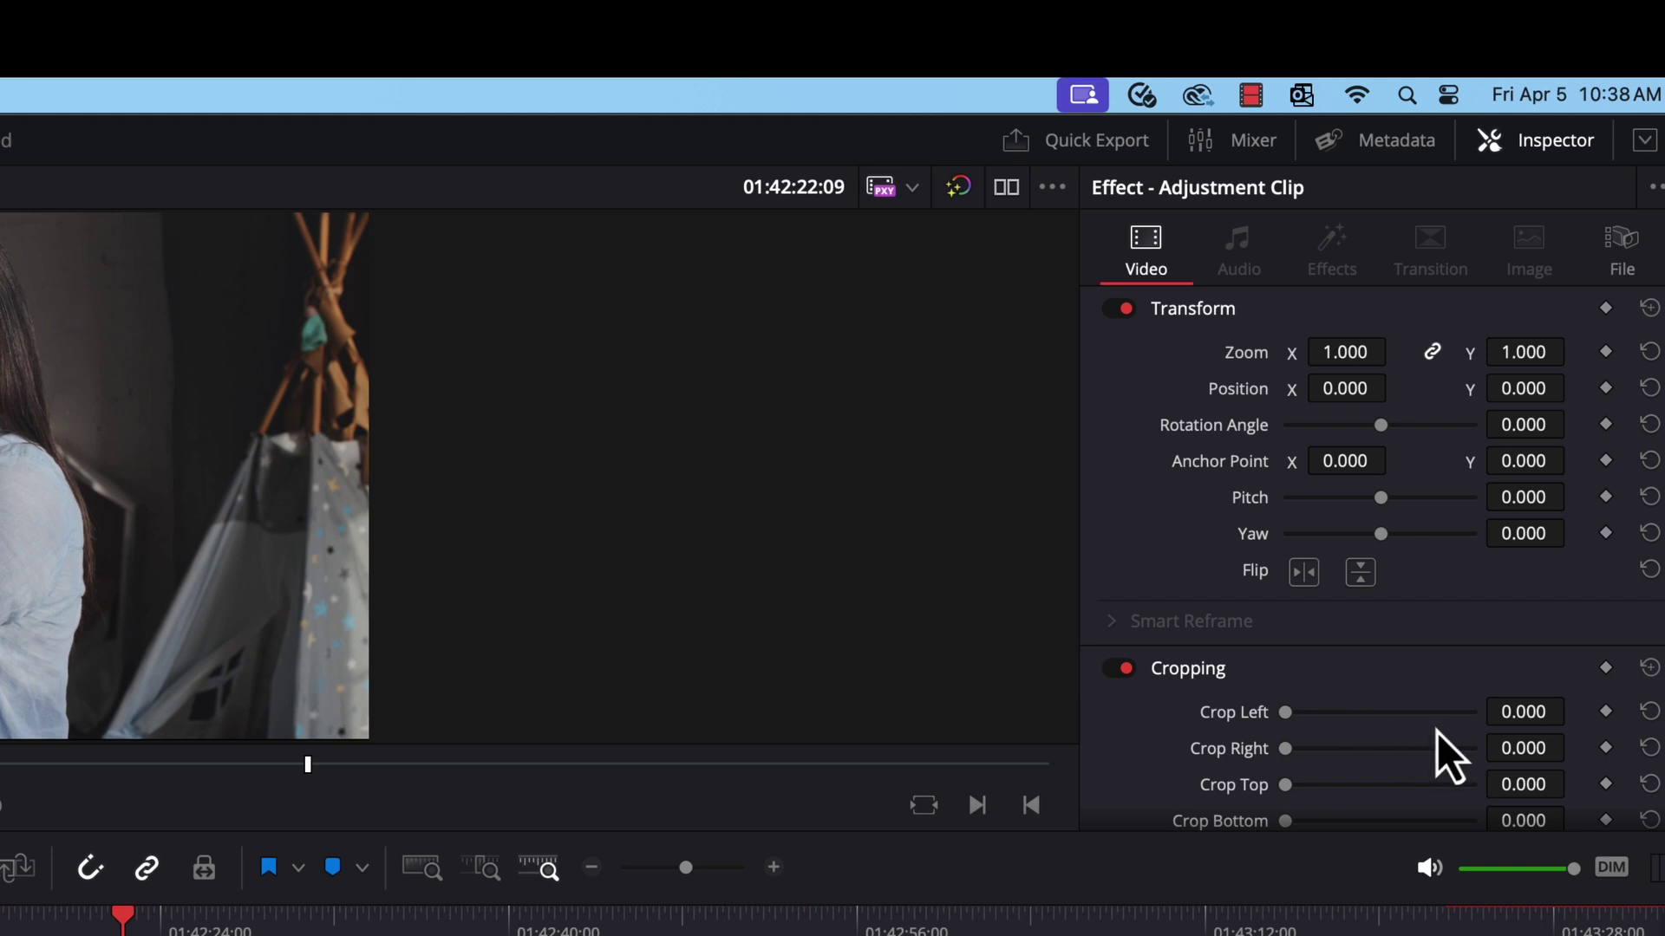
pyautogui.scroll(-2, 1437, 731)
pyautogui.scroll(-1, 1437, 732)
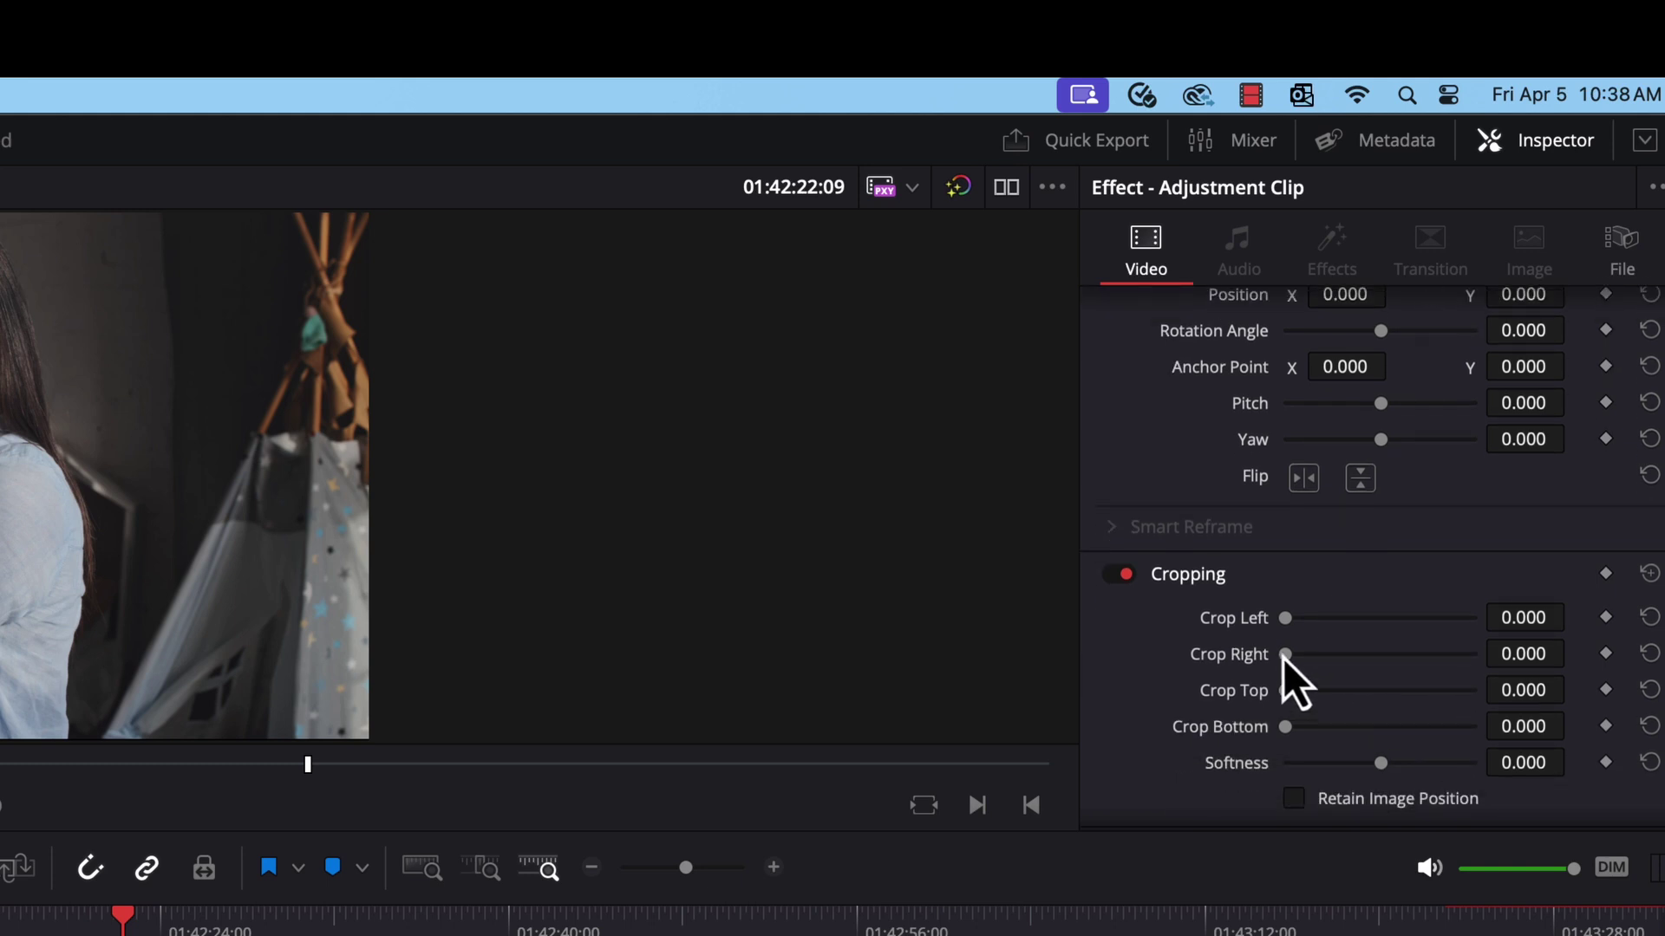
pyautogui.moveTo(1291, 695)
pyautogui.mouseDown()
pyautogui.moveTo(1332, 678)
pyautogui.moveTo(1320, 686)
pyautogui.mouseUp()
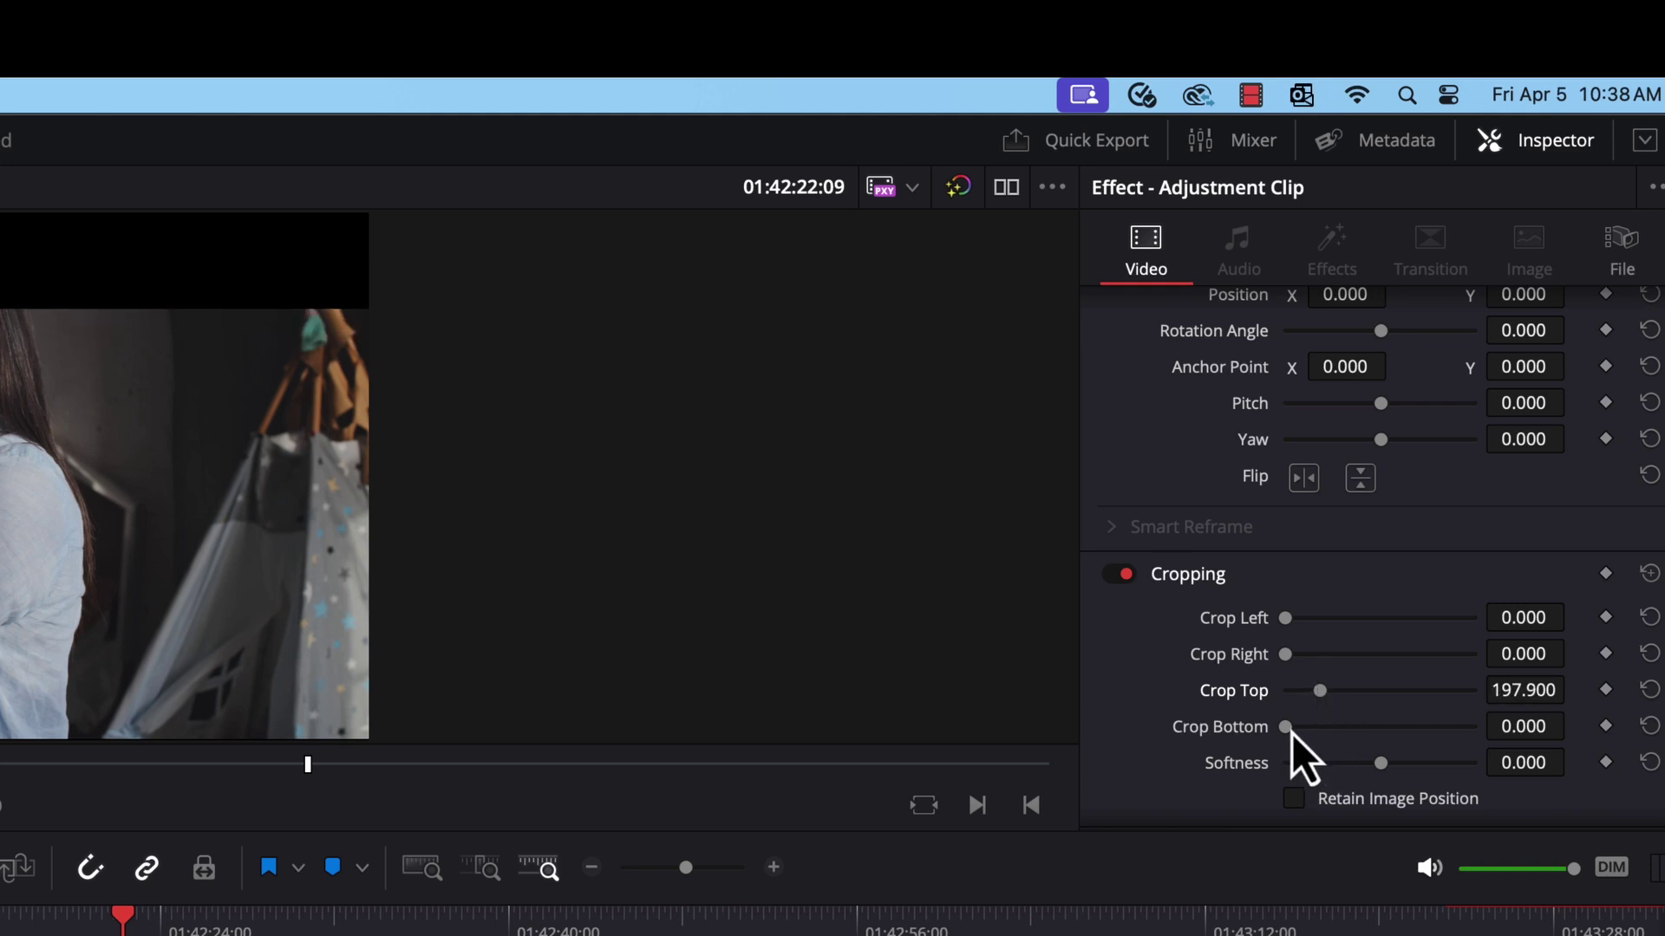
pyautogui.moveTo(1291, 733); pyautogui.dragTo(1320, 725)
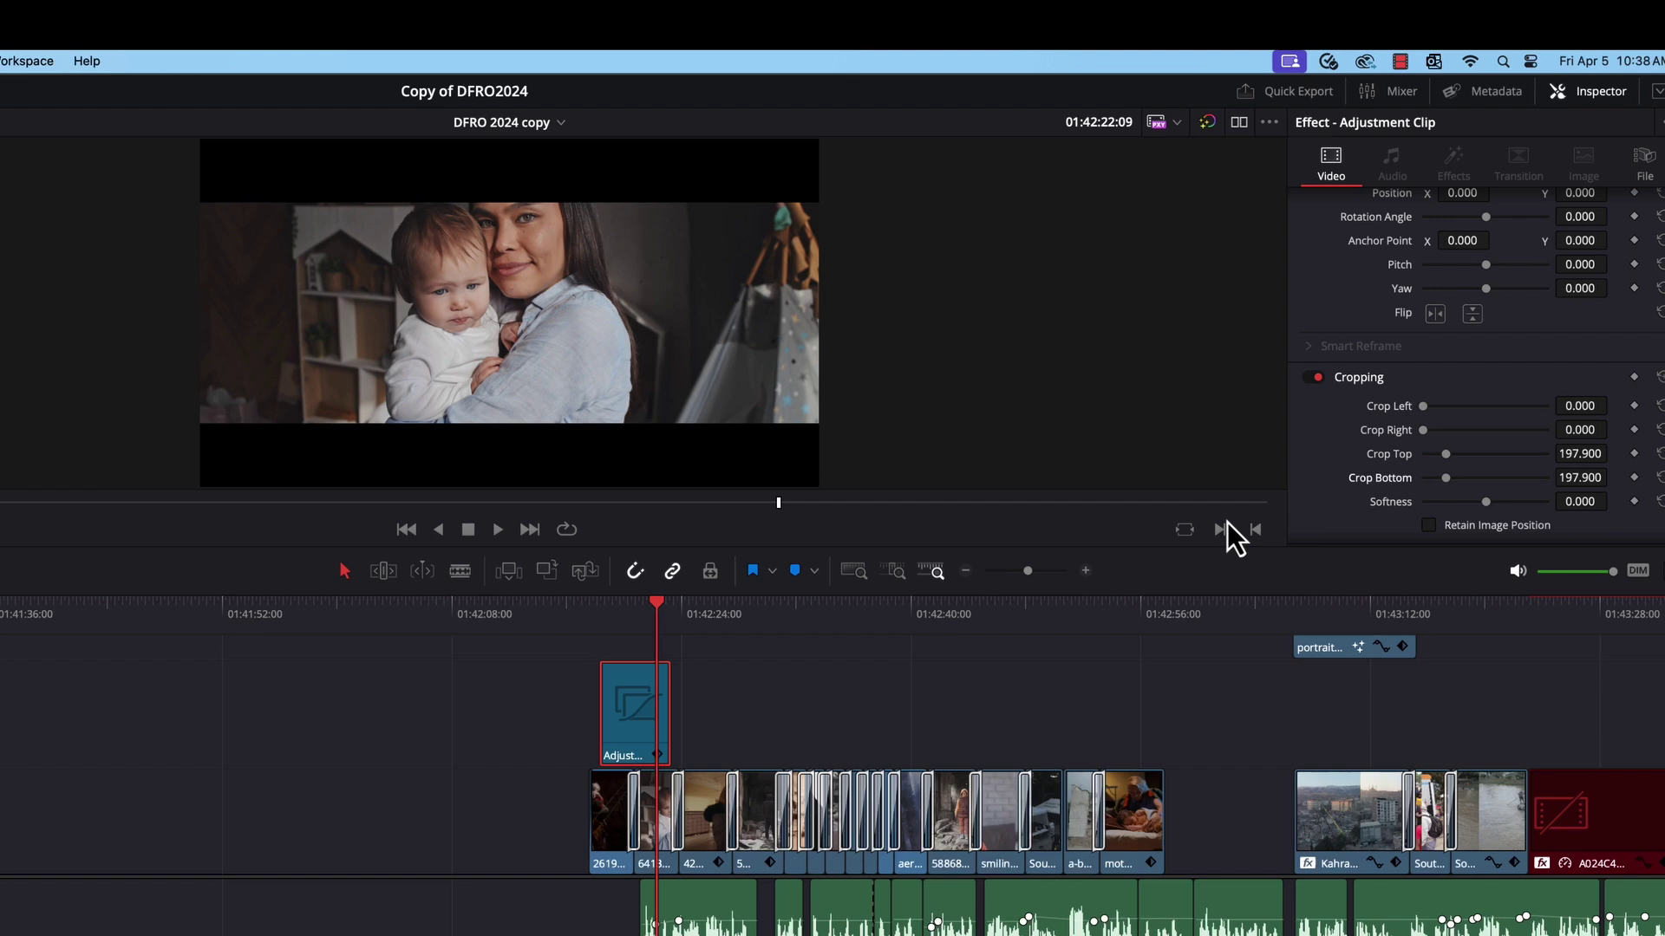
# Extend the adjustment clip across the whole first V1 clip run, then zoom the timeline in
pyautogui.moveTo(669, 690); pyautogui.dragTo(719, 690)
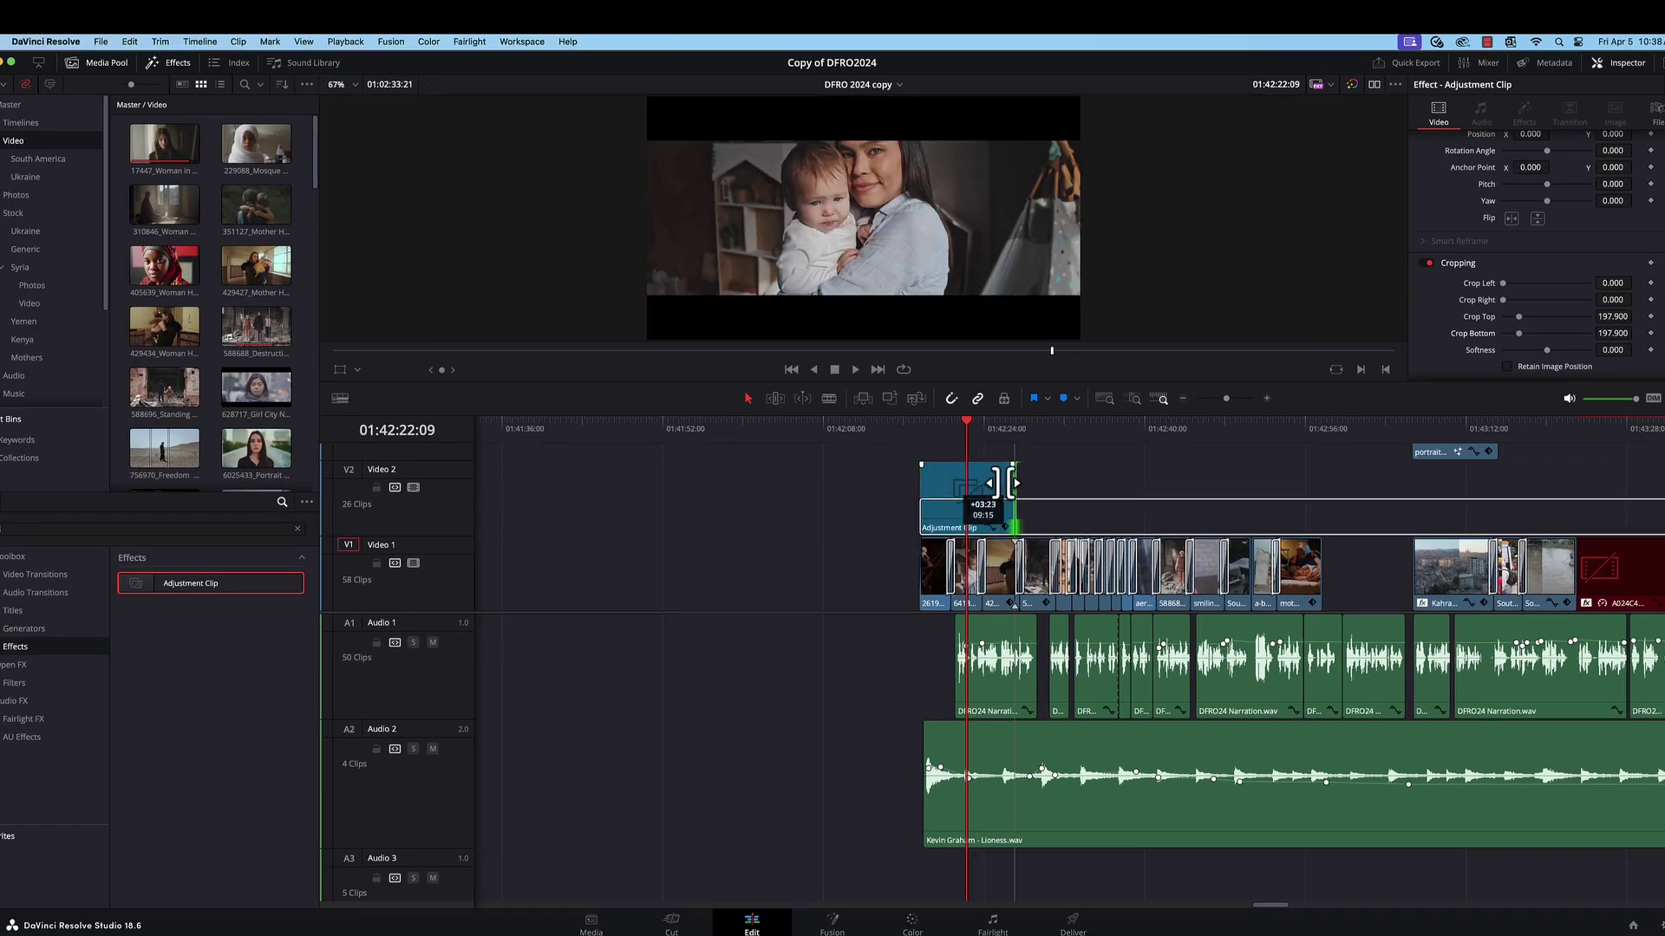
pyautogui.moveTo(1013, 483); pyautogui.dragTo(1322, 482)
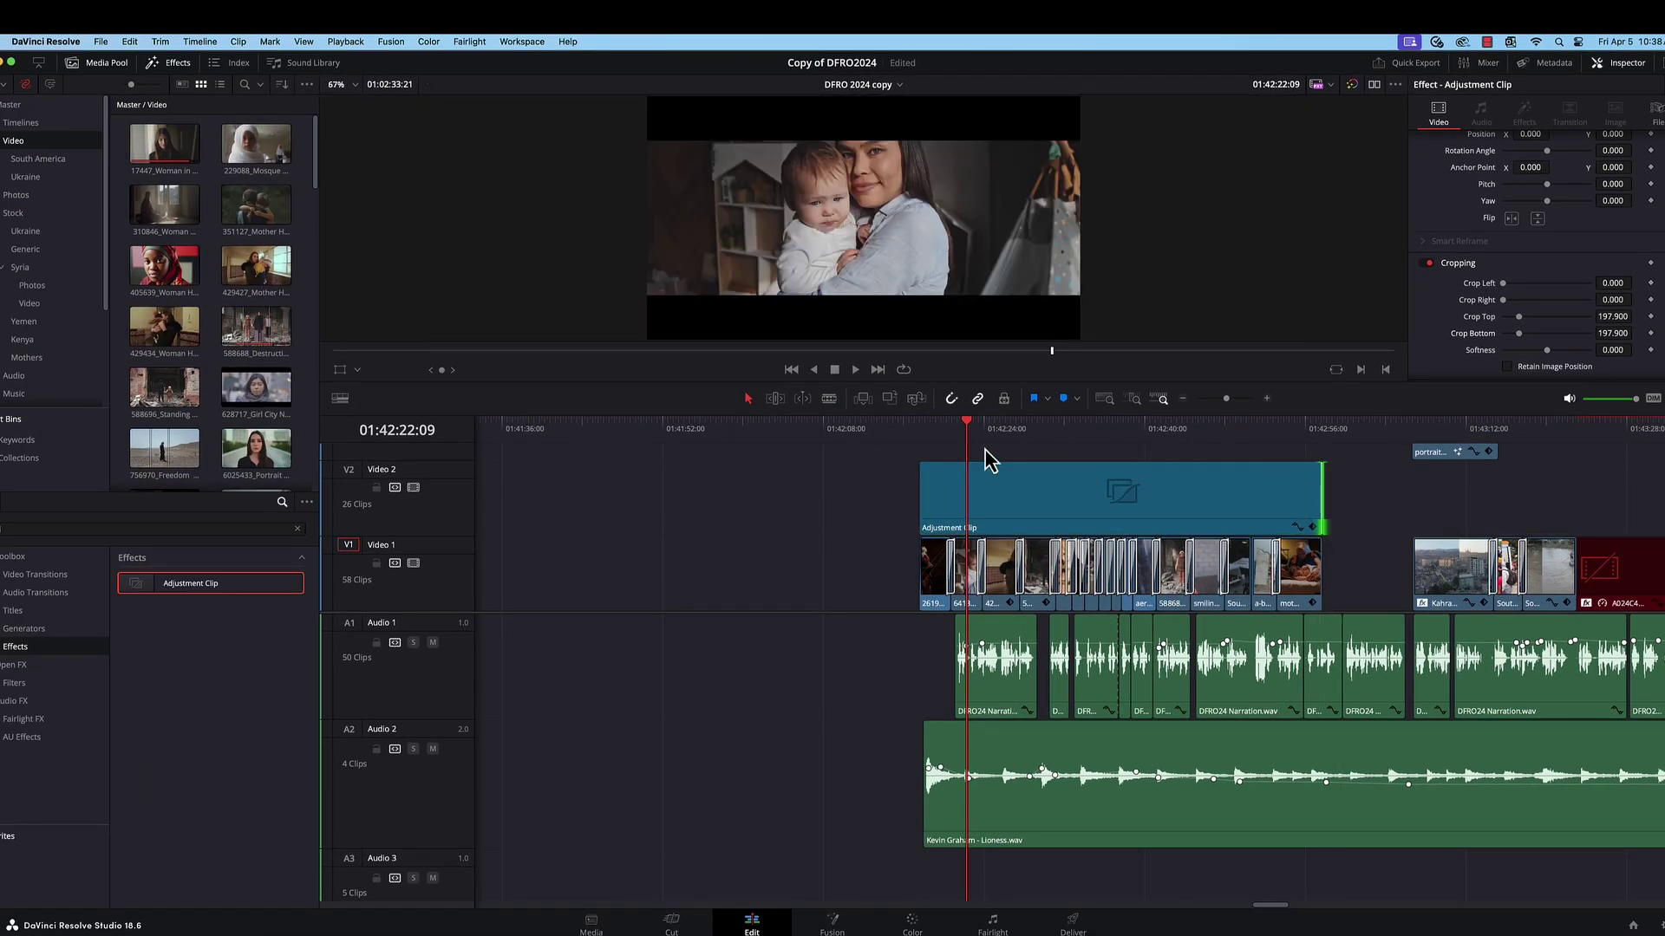
pyautogui.moveTo(1002, 457); pyautogui.dragTo(930, 481)
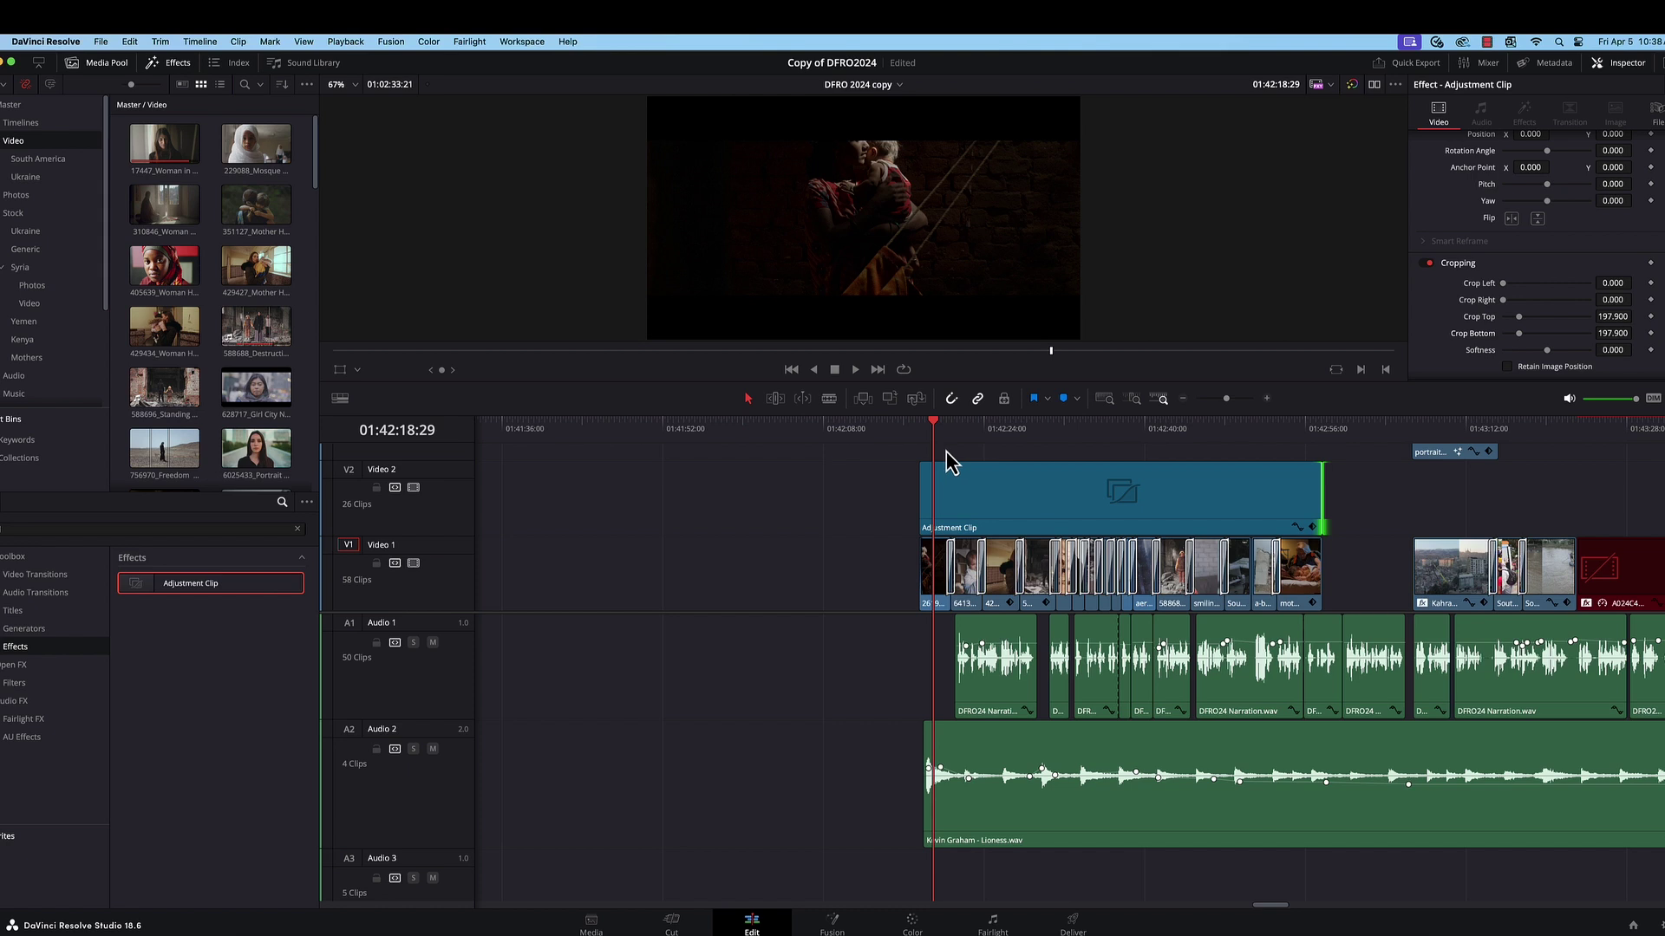
pyautogui.moveTo(960, 470)
pyautogui.press('super+equal')
pyautogui.press('super+equal')
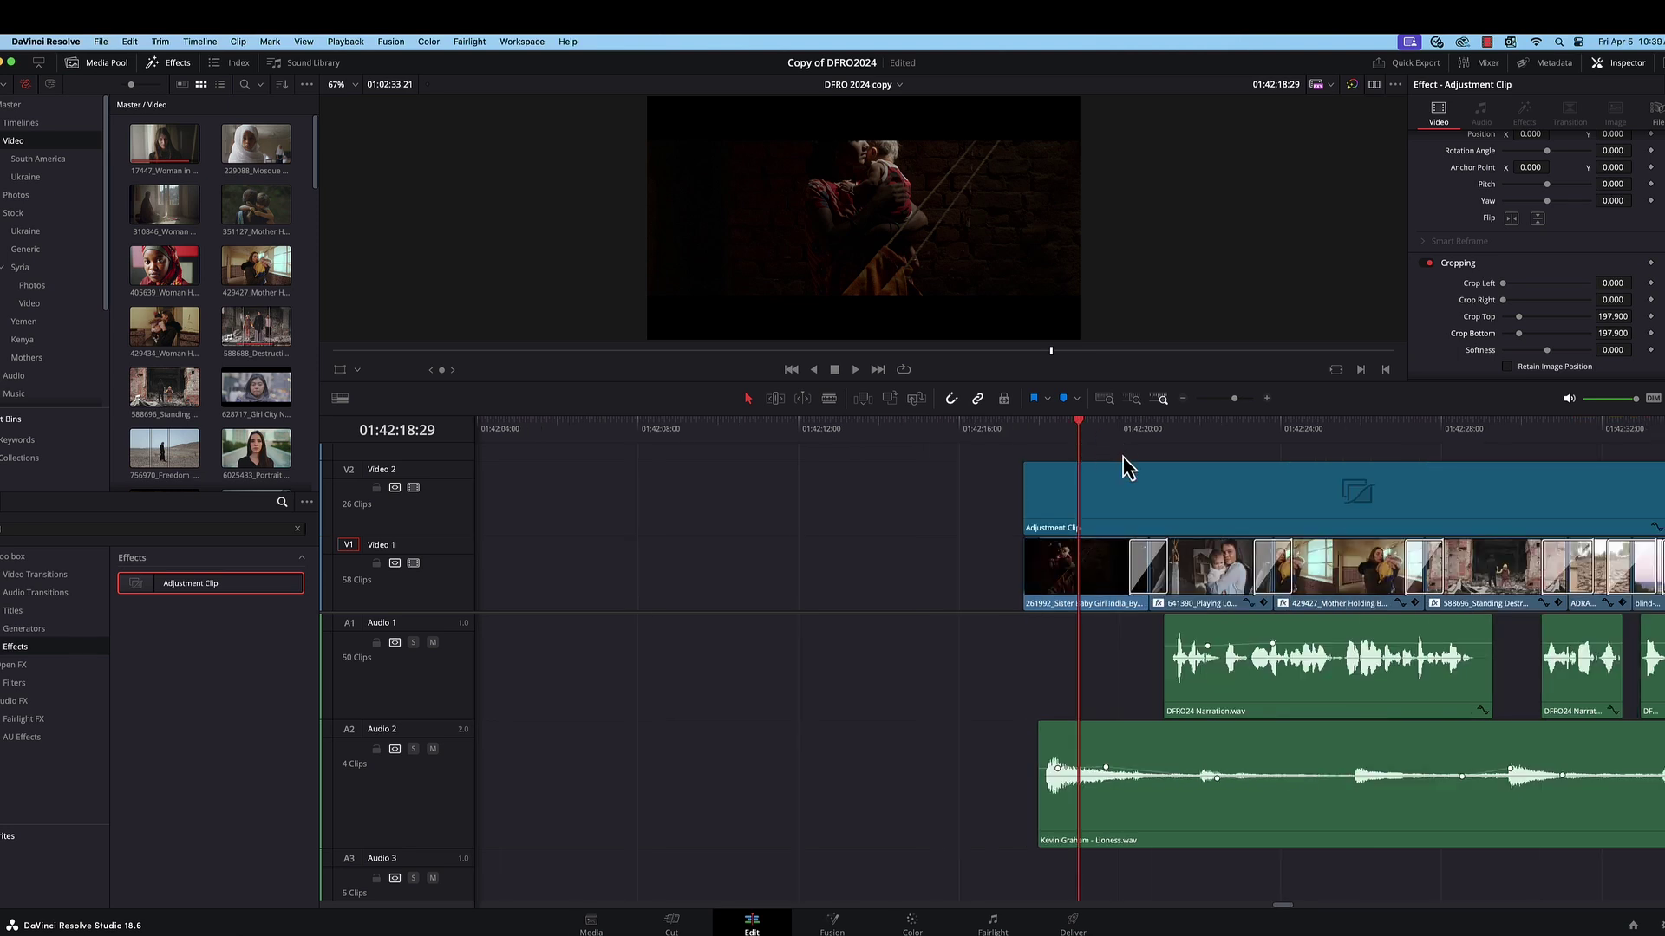
# Shift the sister-and-baby clip's Position X and Y to reframe it inside the letterbox
pyautogui.click(1103, 575)
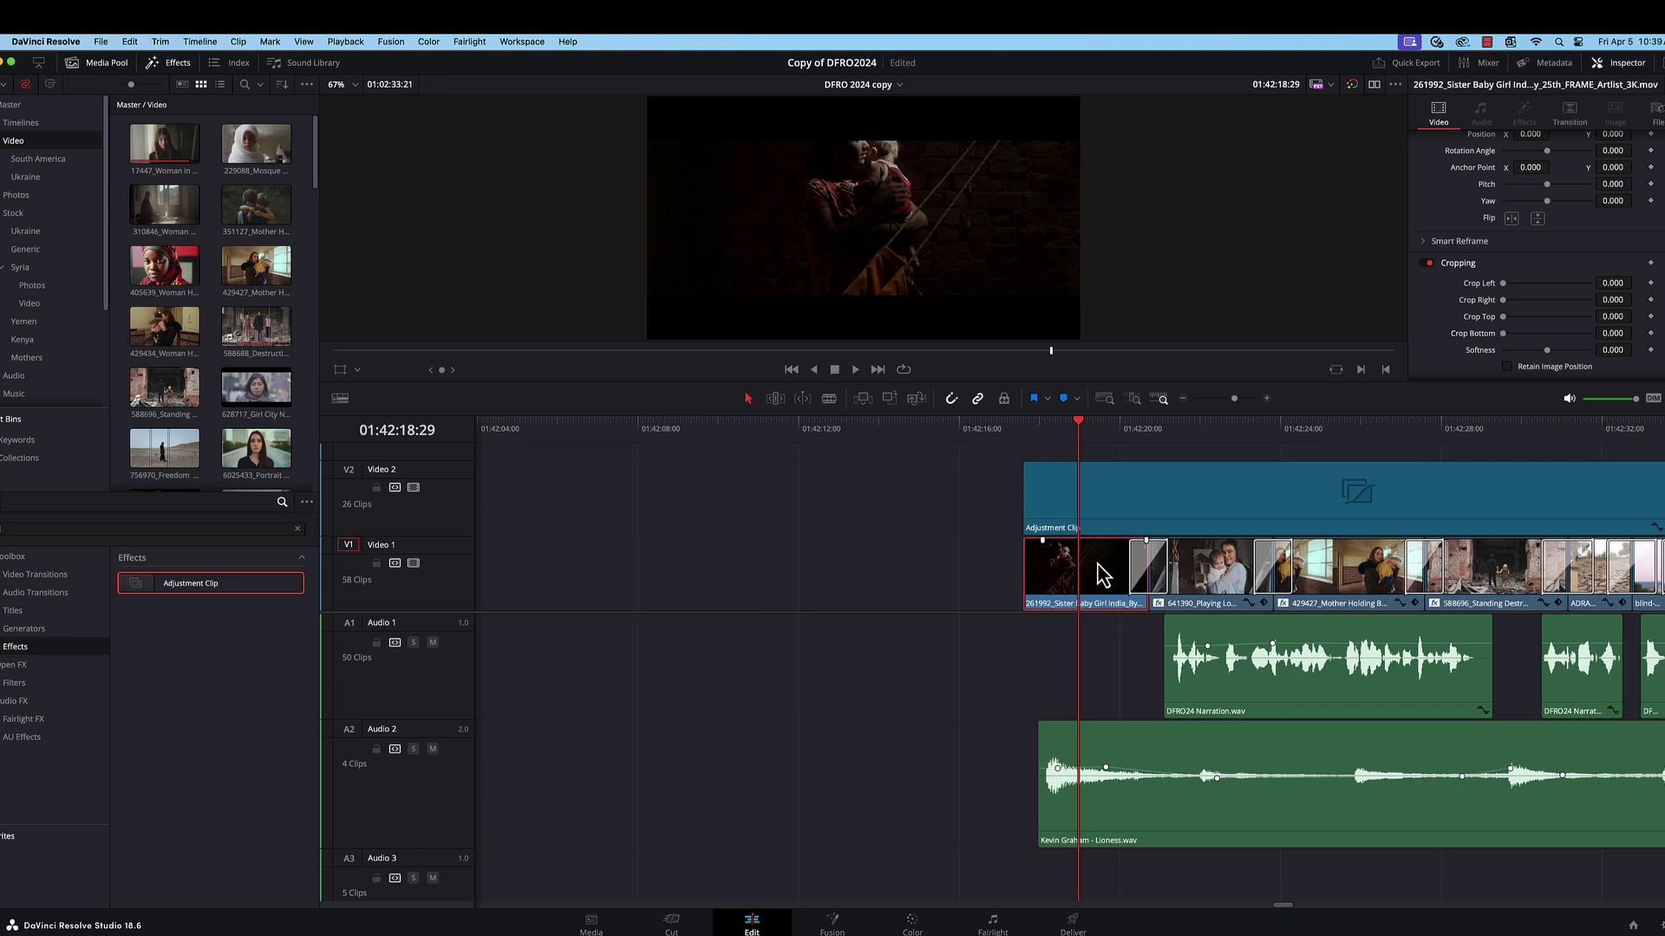
pyautogui.scroll(2, 1513, 265)
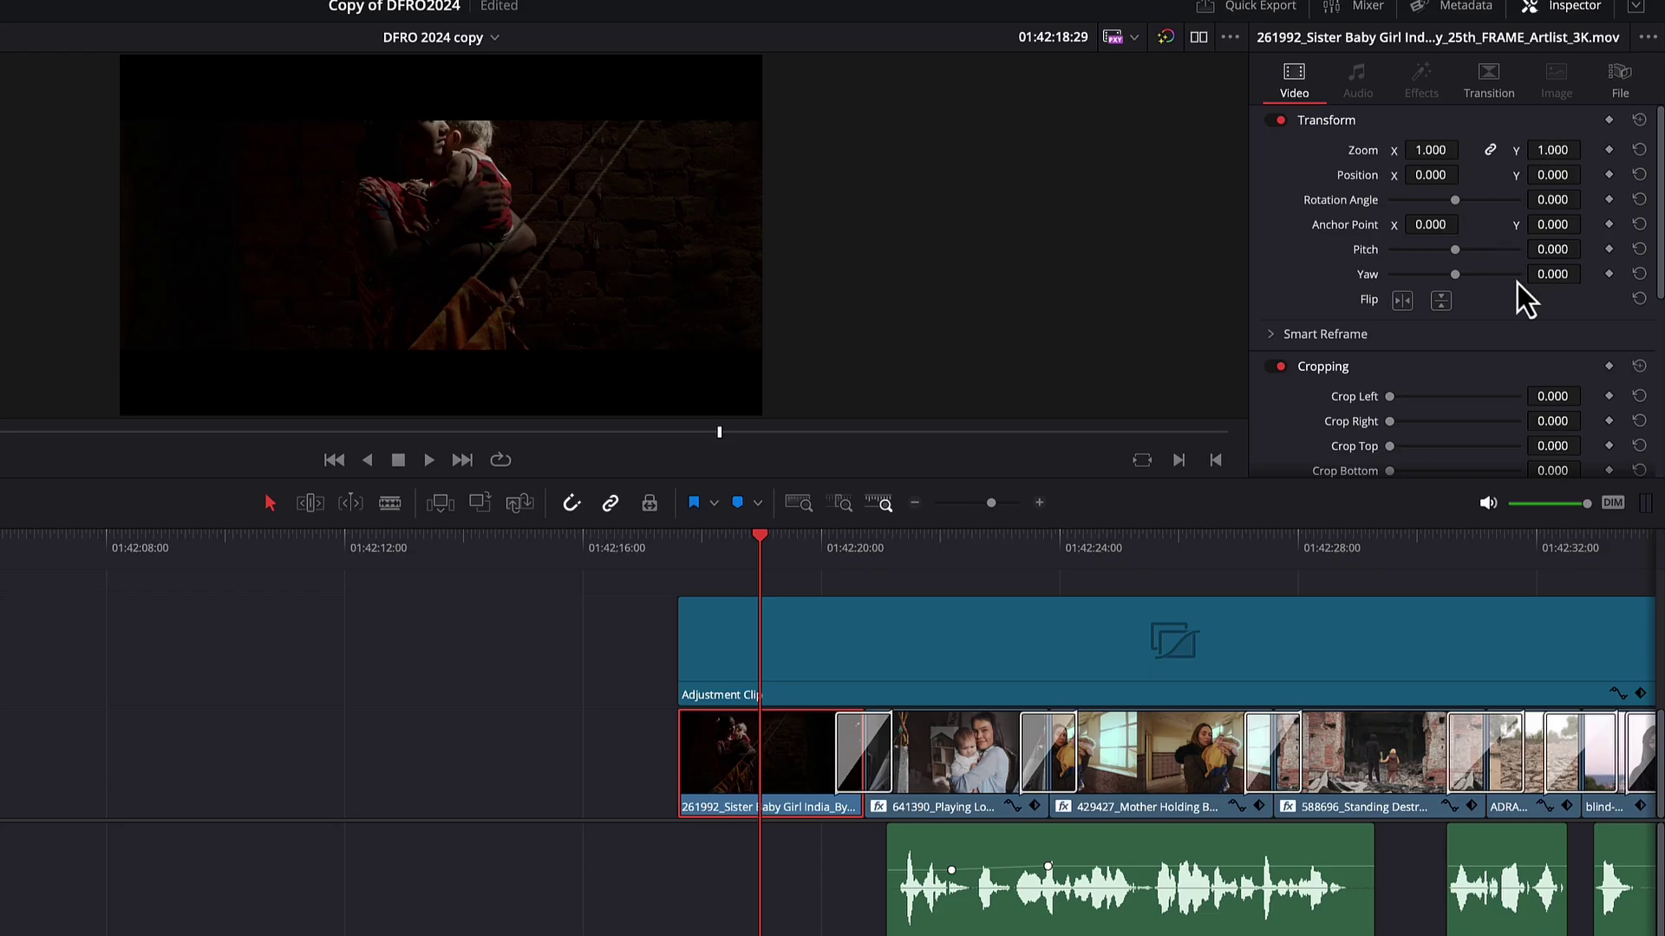
pyautogui.moveTo(1552, 174); pyautogui.dragTo(1493, 182)
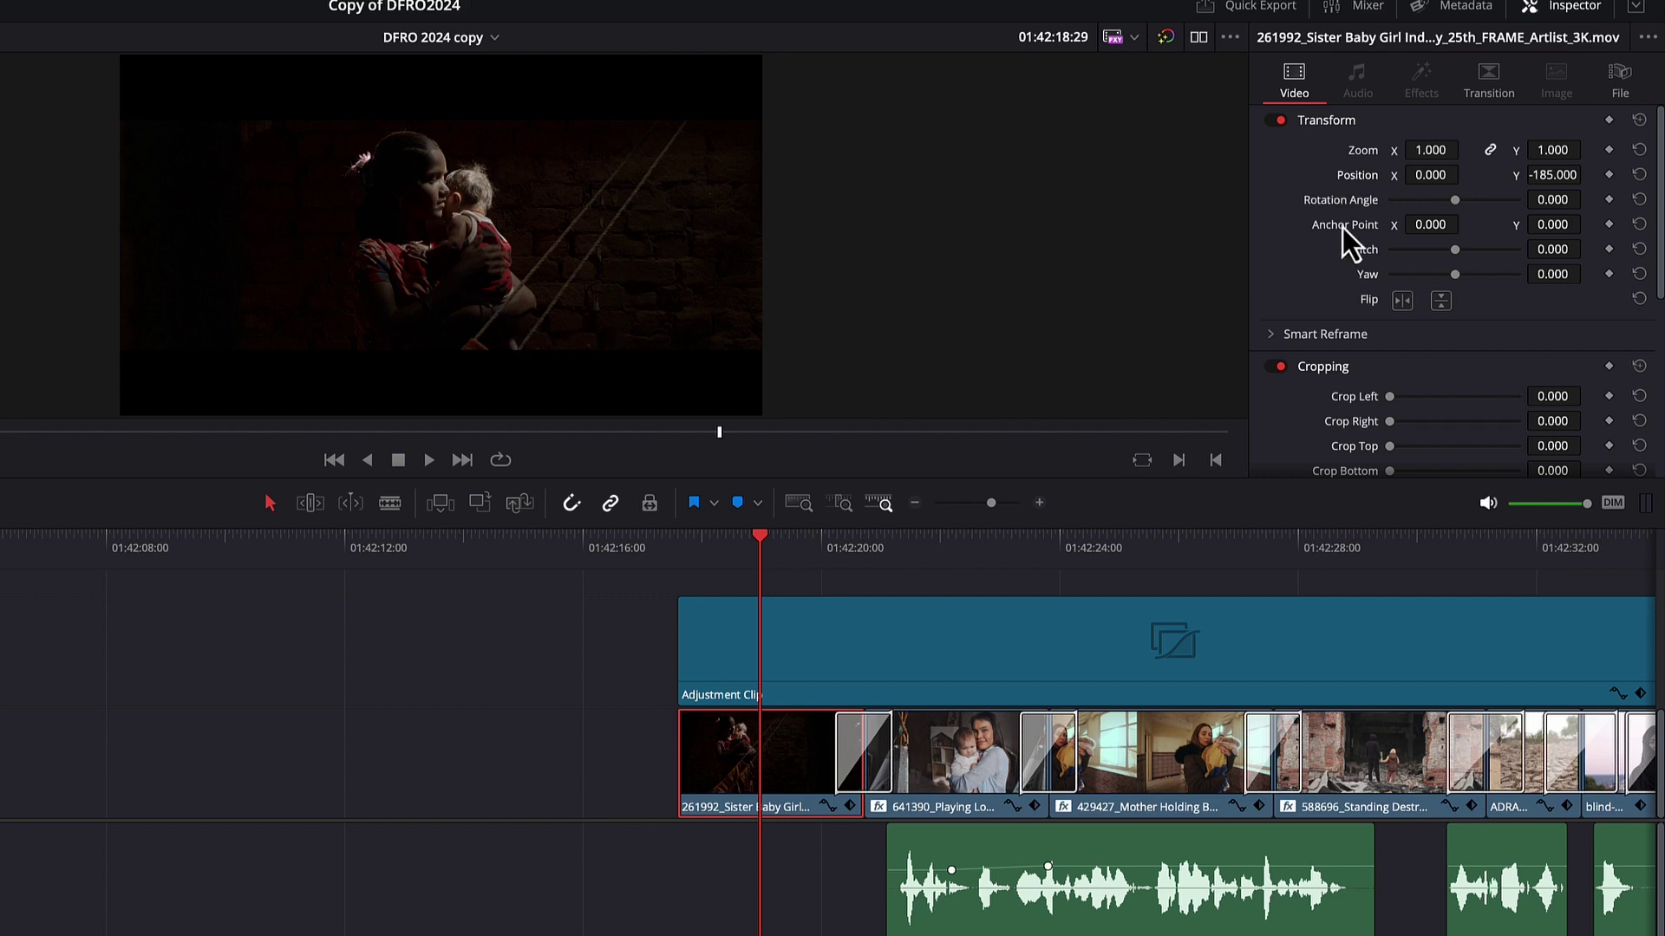
pyautogui.moveTo(1431, 174); pyautogui.dragTo(1292, 174)
# Move the mother-playing-with-baby clip to Position X 244, Y -206
pyautogui.moveTo(794, 542); pyautogui.dragTo(937, 534)
pyautogui.click(938, 788)
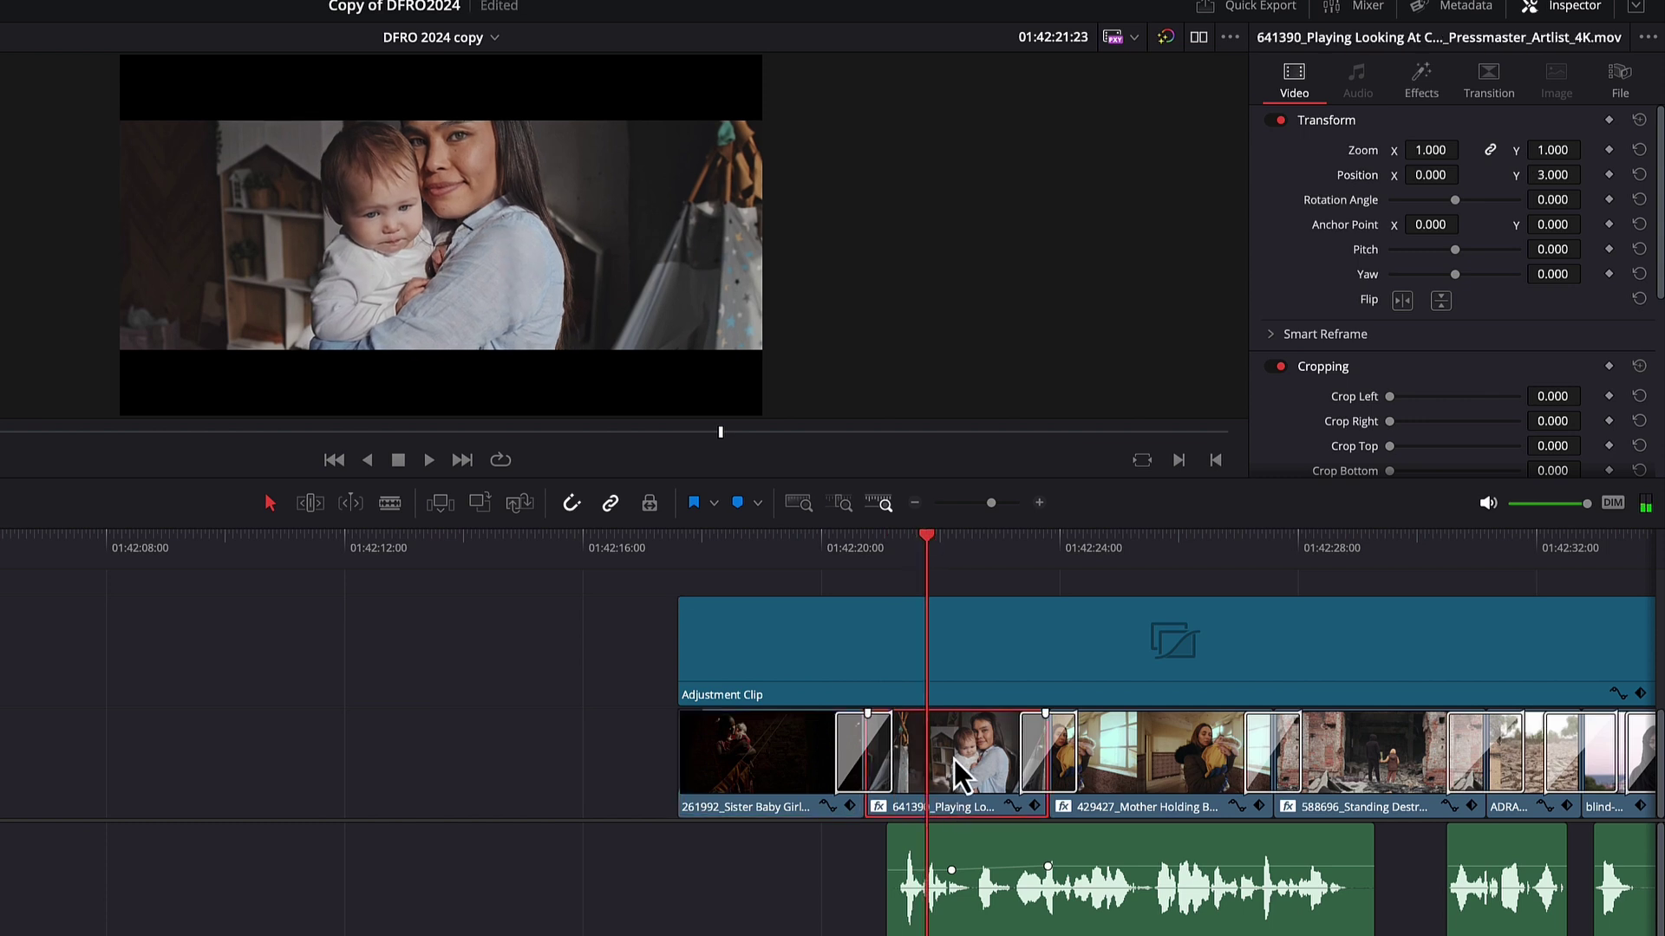
pyautogui.moveTo(1542, 174); pyautogui.dragTo(1434, 175)
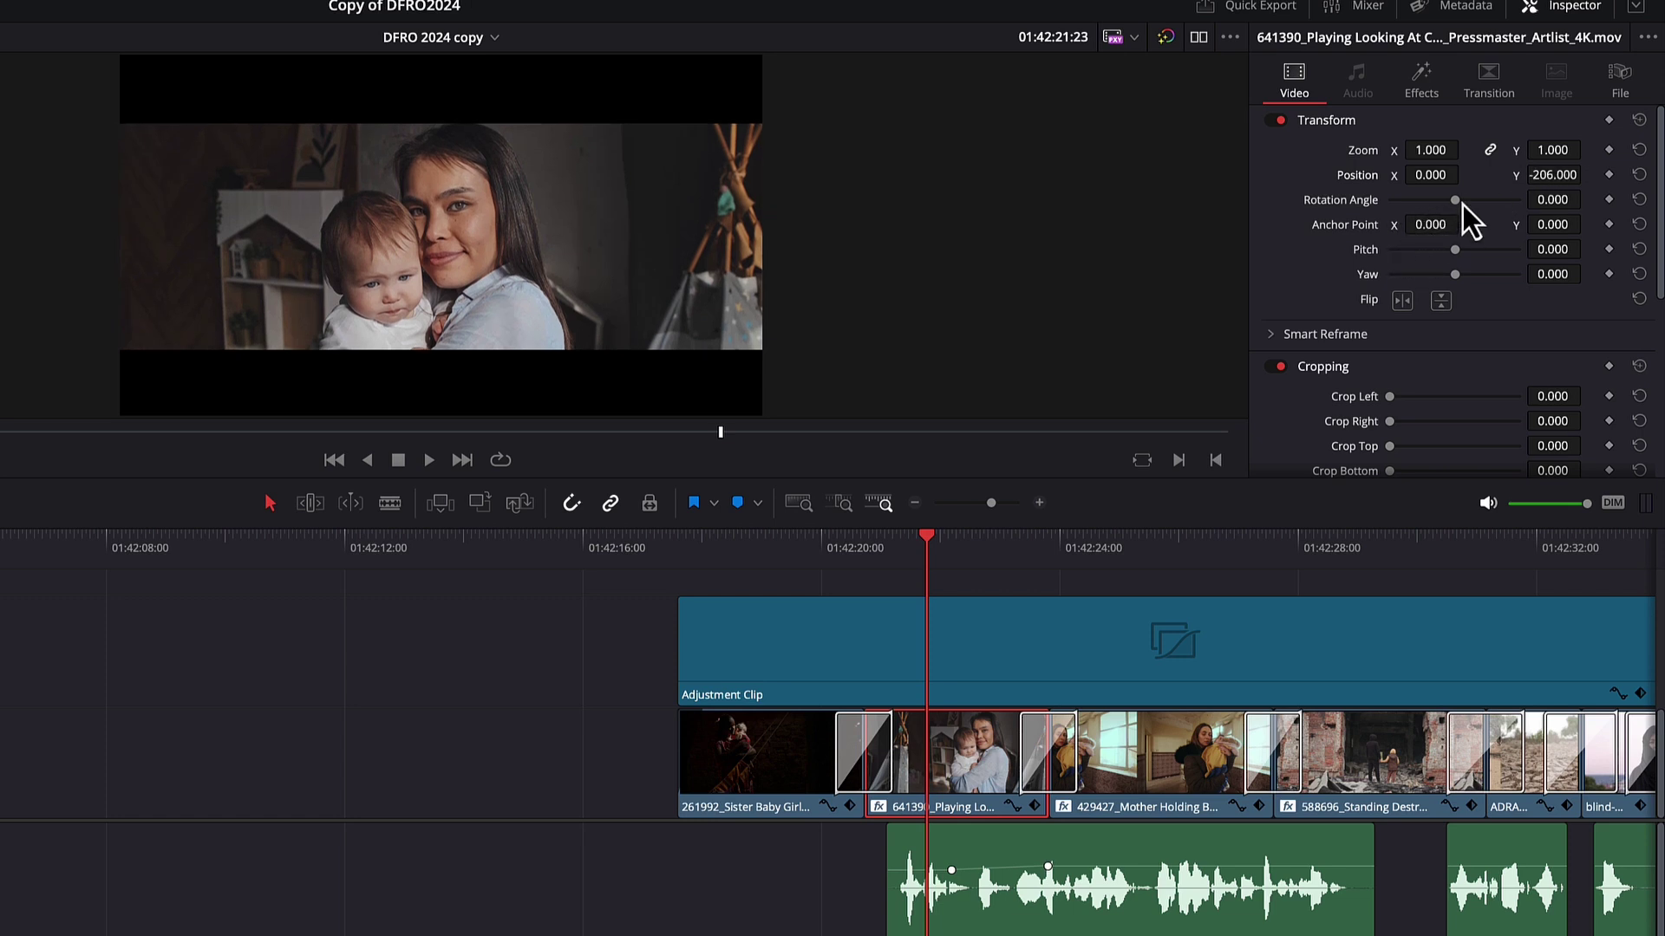
pyautogui.moveTo(1424, 174); pyautogui.dragTo(1427, 175)
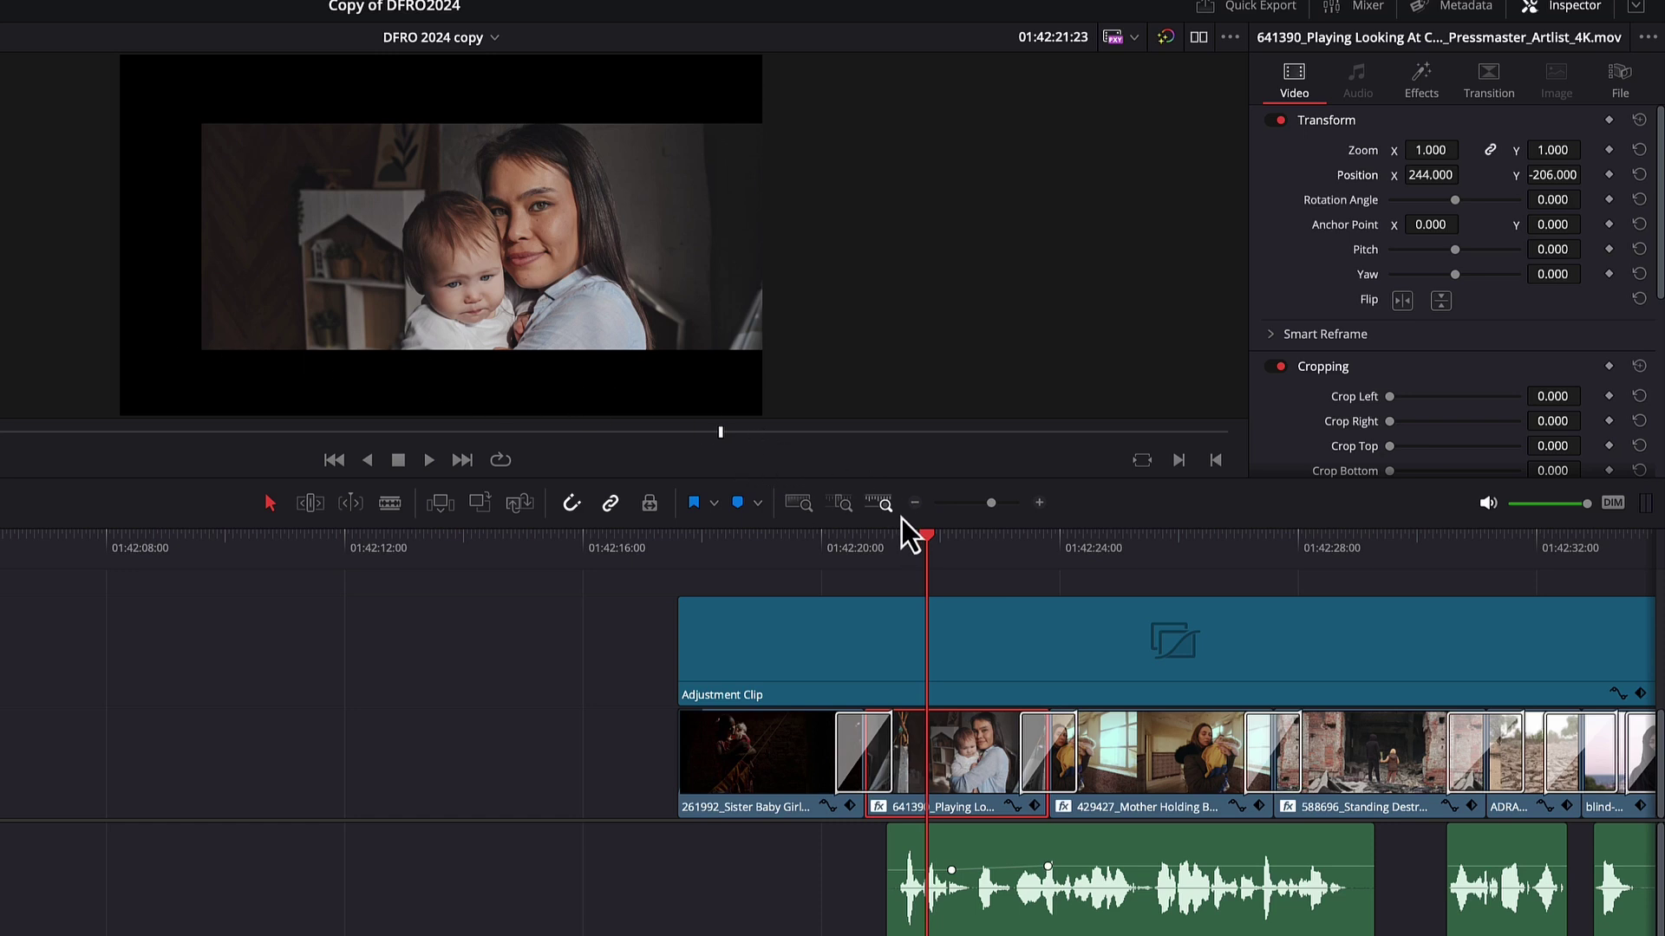
pyautogui.moveTo(933, 543); pyautogui.dragTo(1129, 551)
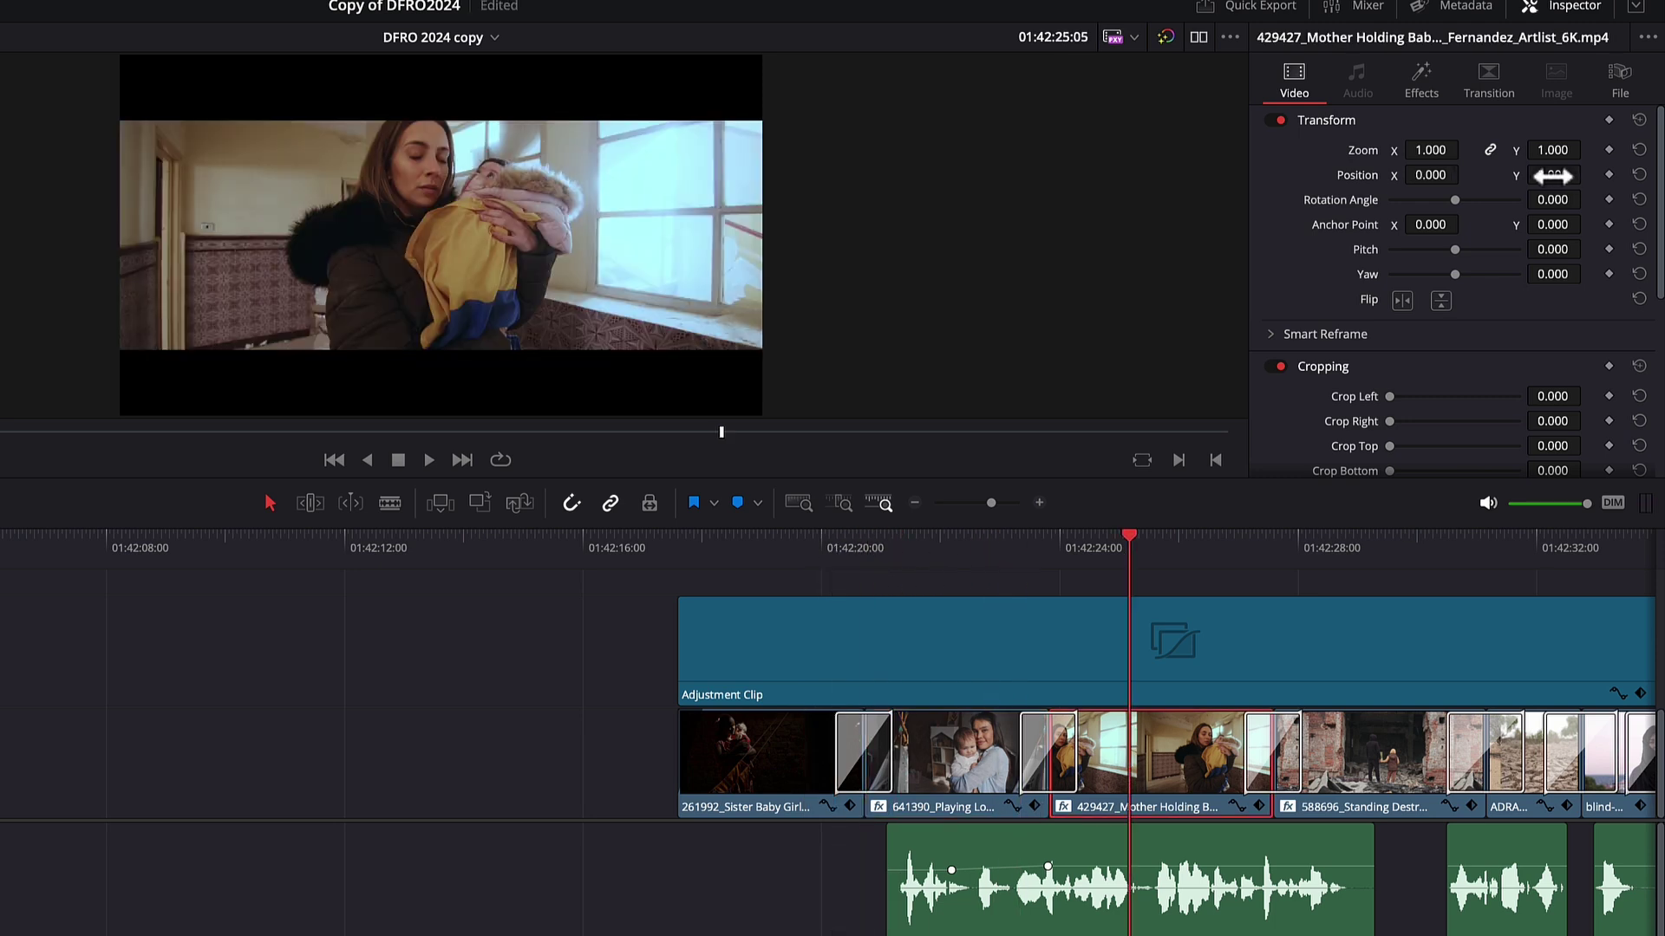
# Lower the mother-holding-baby and ADRA desert shots within the letterbox via Position Y
pyautogui.moveTo(1555, 176); pyautogui.dragTo(1503, 175)
pyautogui.moveTo(1184, 543); pyautogui.dragTo(1372, 528)
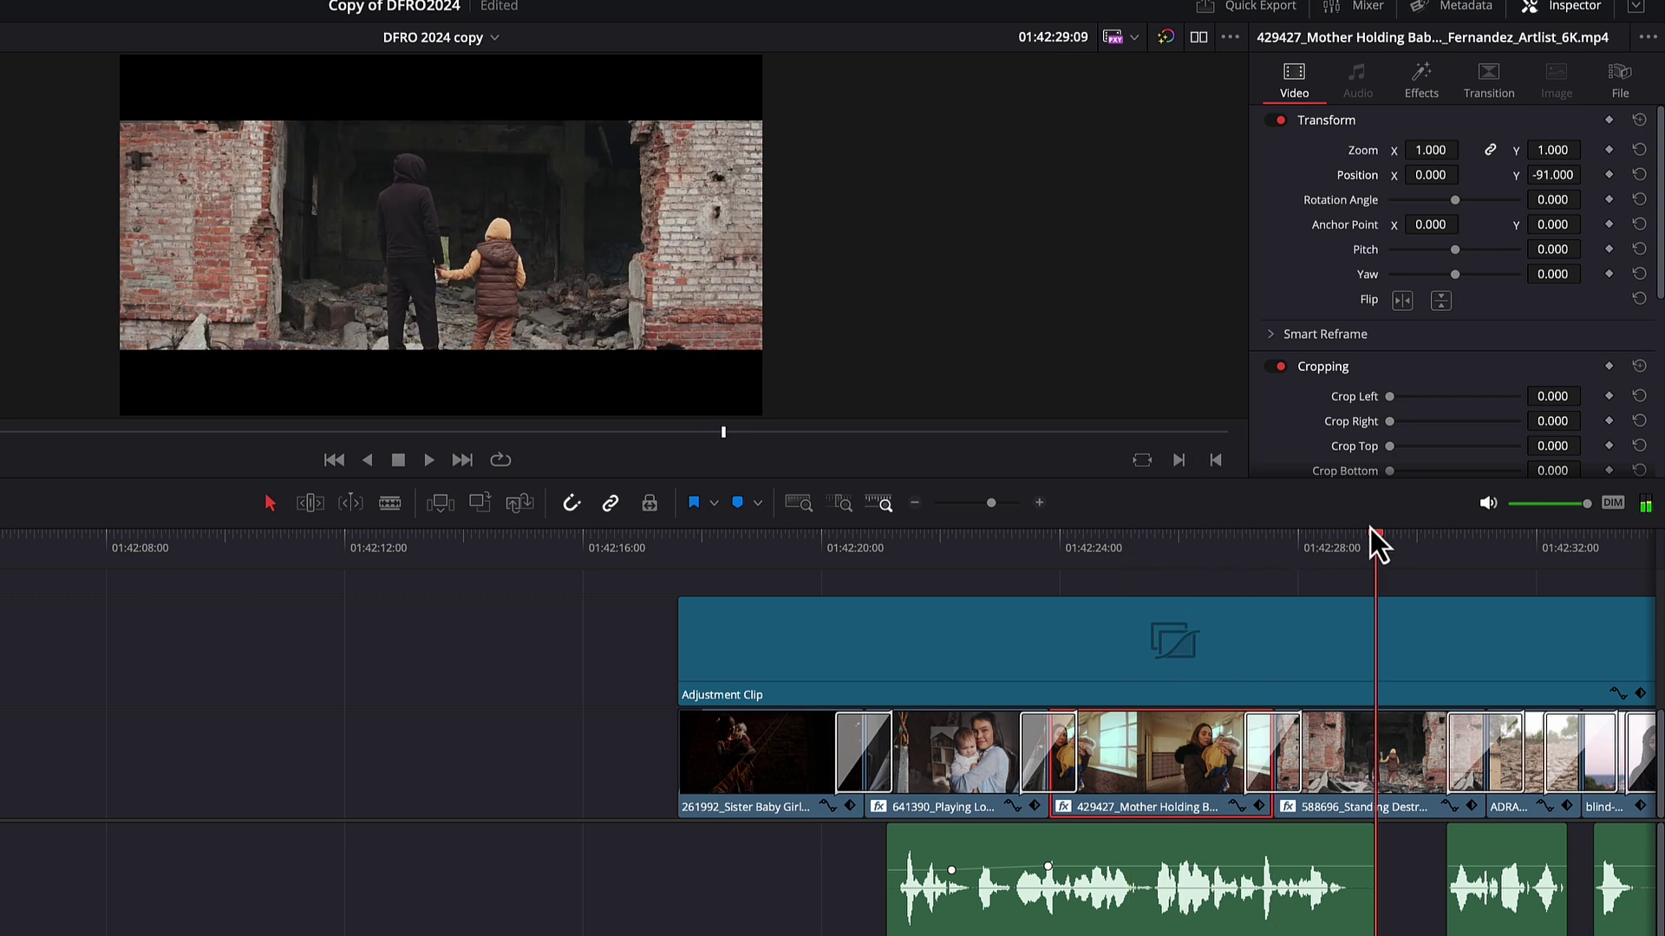
pyautogui.click(1388, 763)
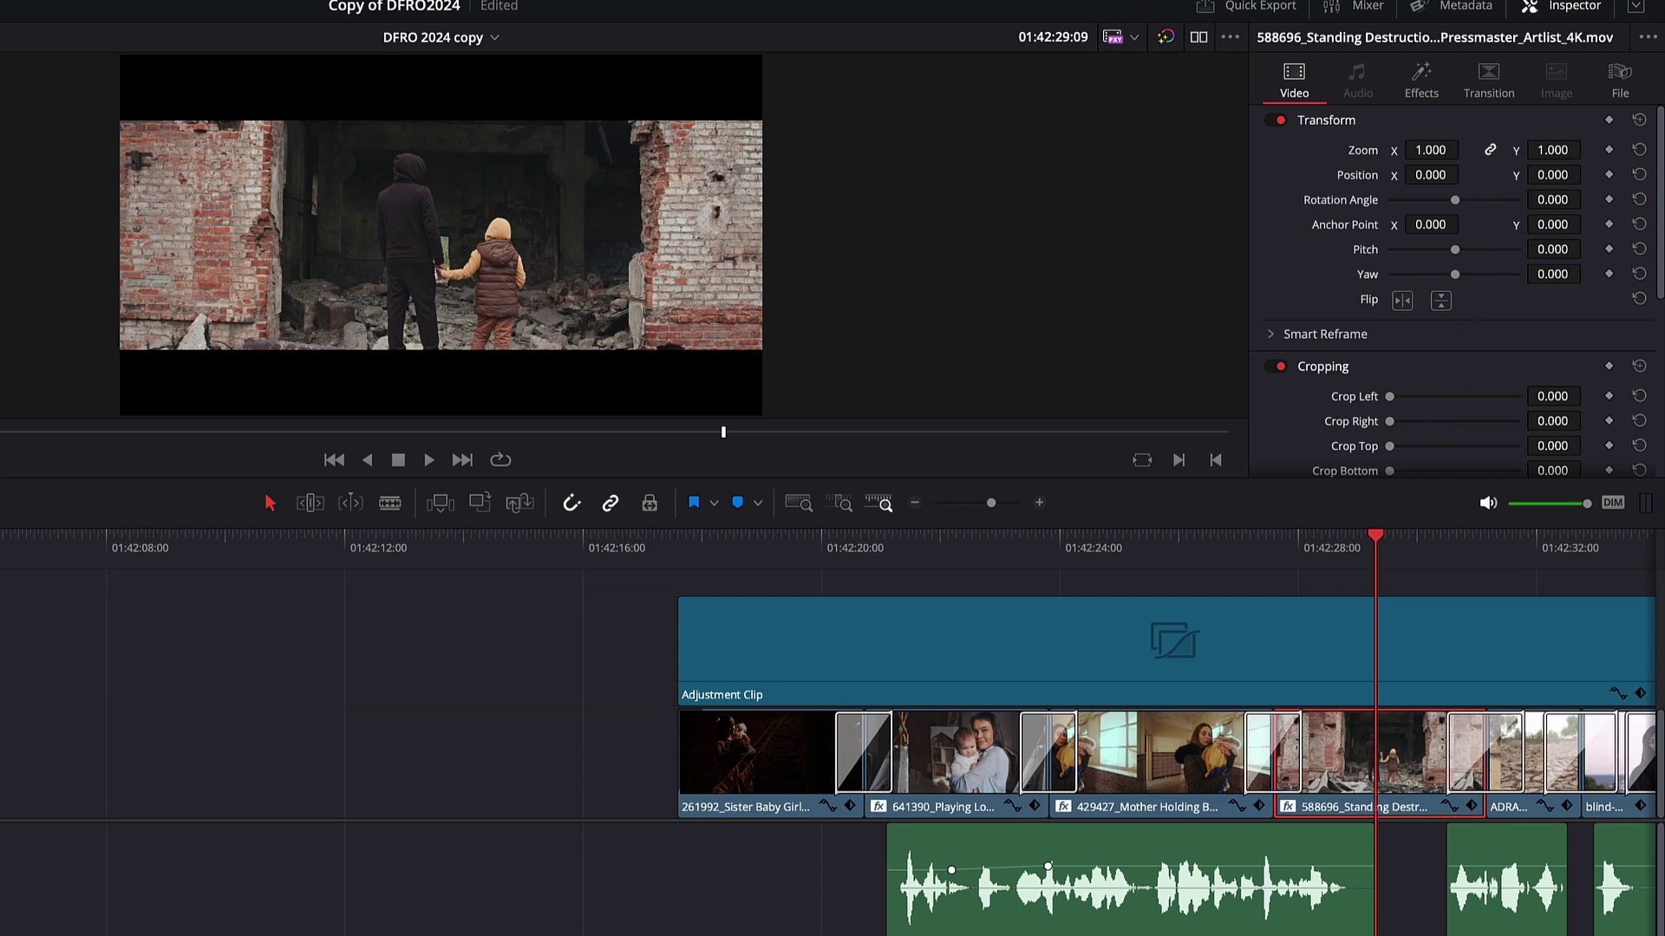
pyautogui.hscroll(8, 609, 668)
pyautogui.hscroll(3, 610, 667)
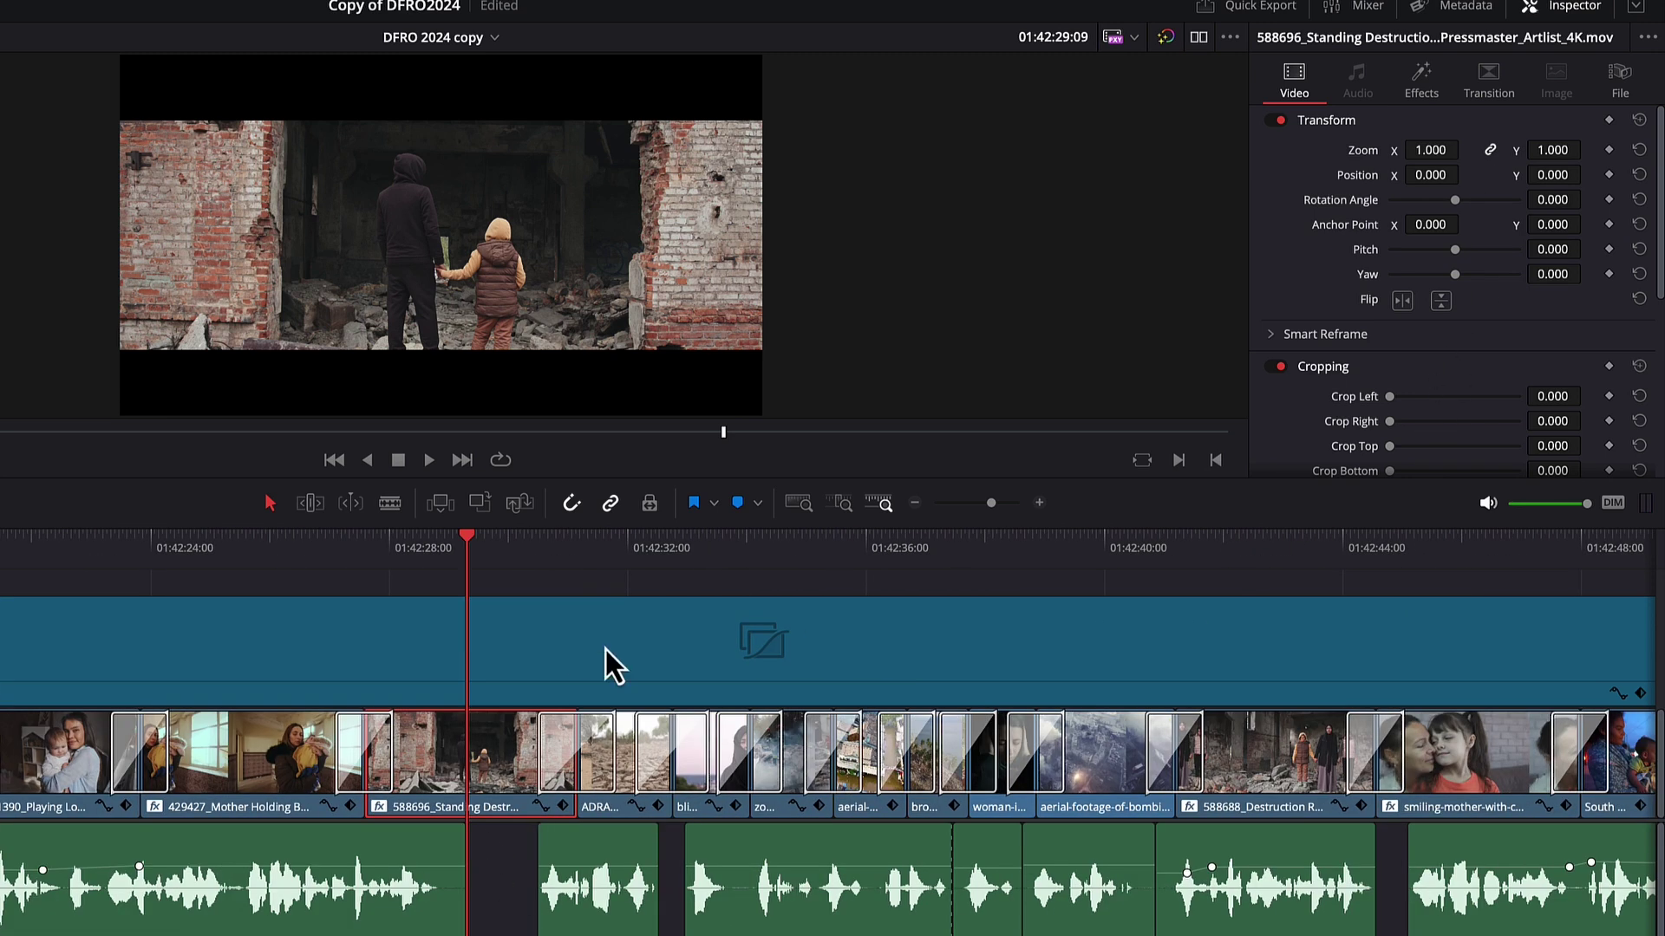
pyautogui.click(635, 544)
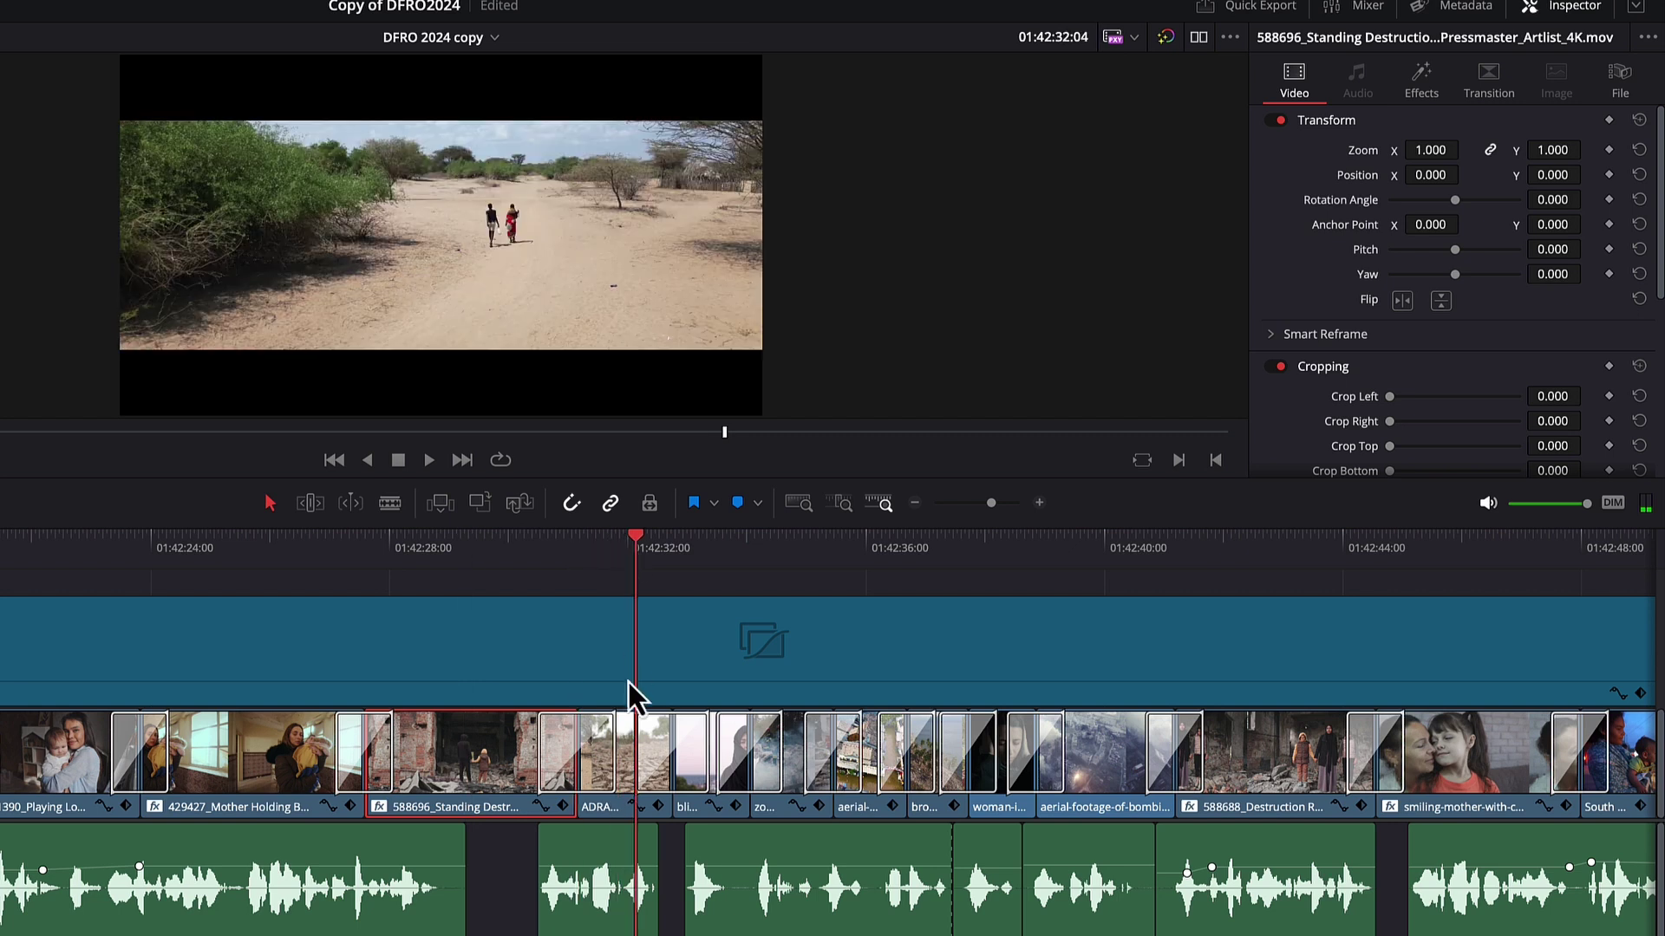
pyautogui.click(631, 767)
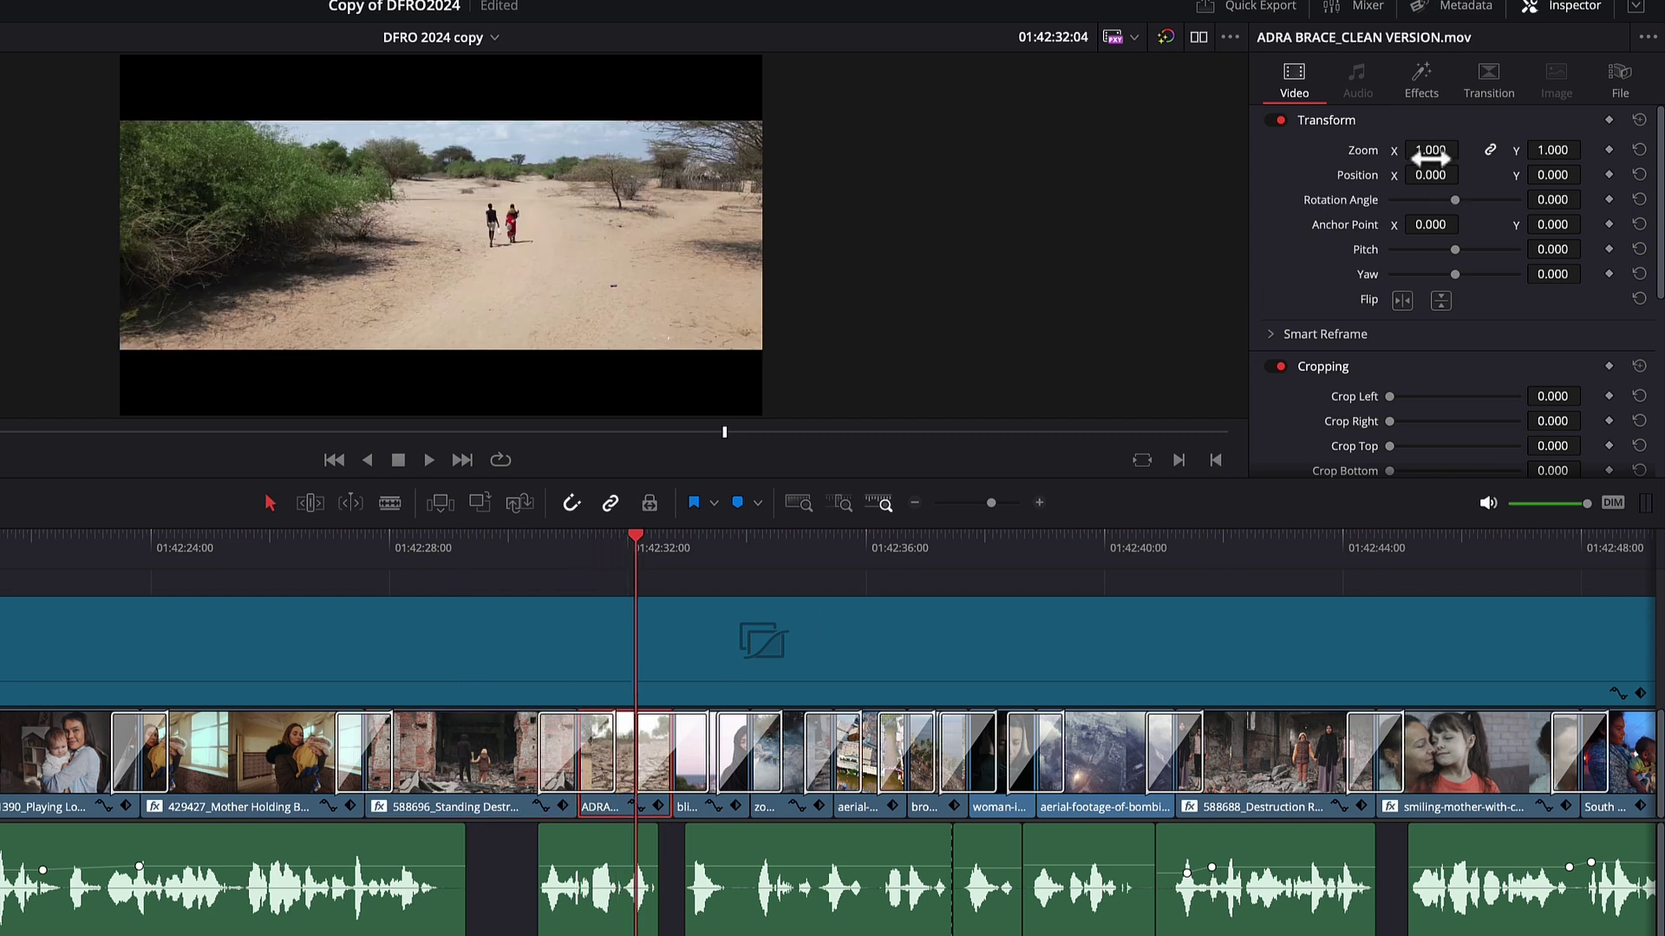
pyautogui.moveTo(1553, 174); pyautogui.dragTo(1511, 175)
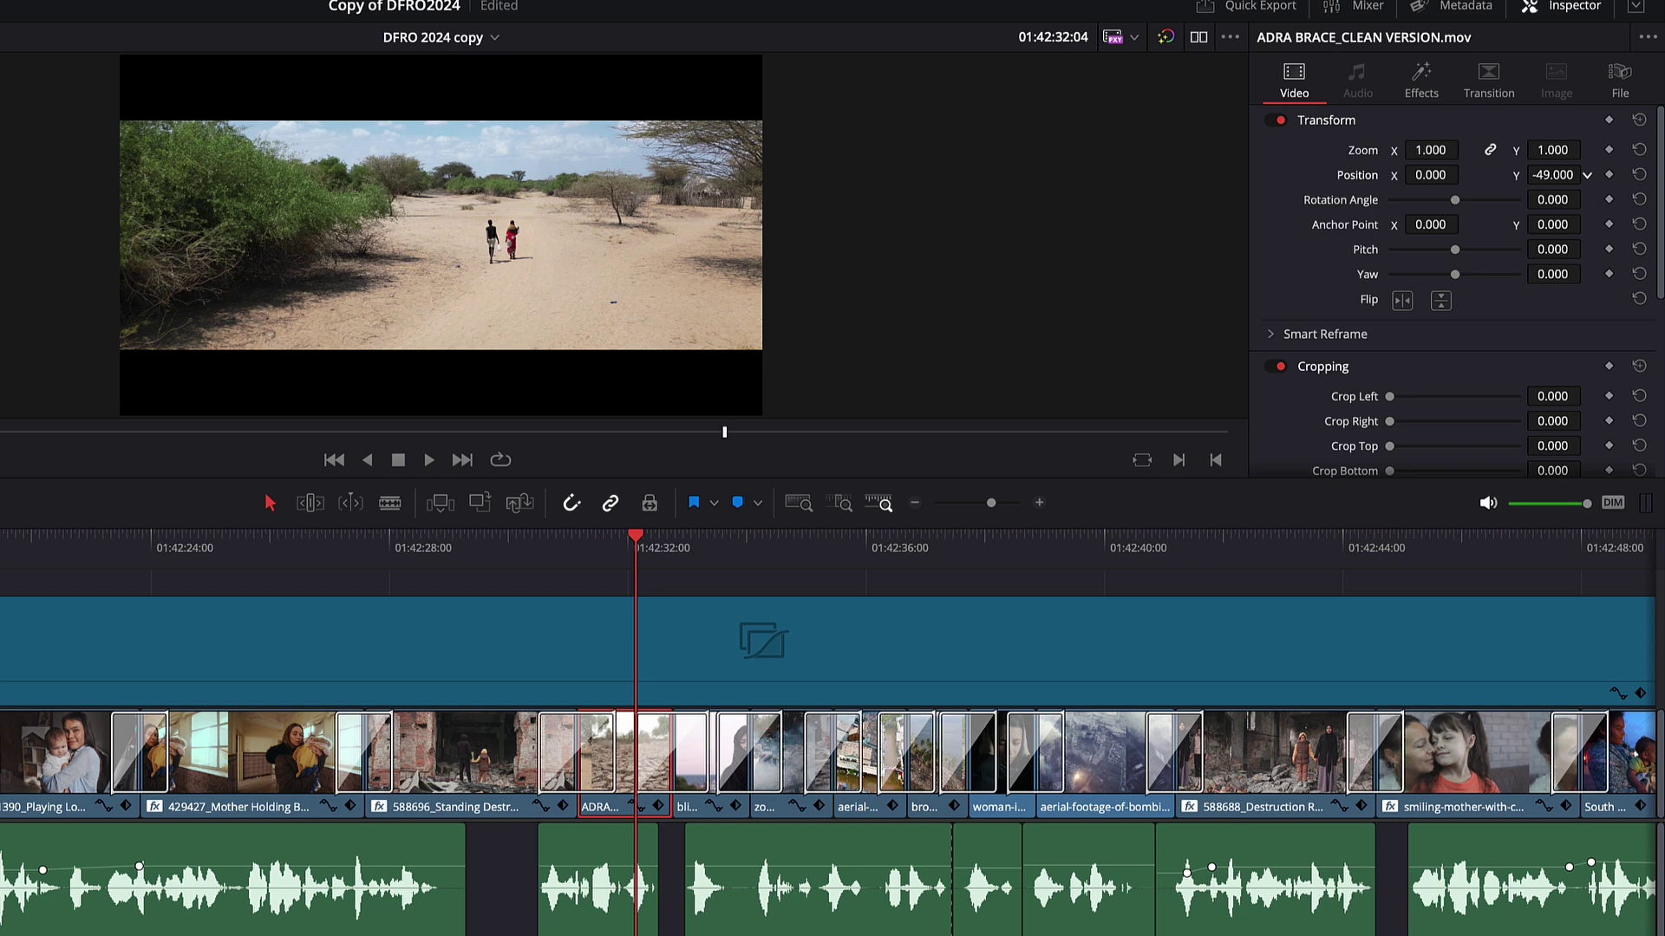
# Reframe the veiled woman clip to Position X -77, Y -87 with zoom 1.110
pyautogui.moveTo(732, 537); pyautogui.dragTo(705, 549)
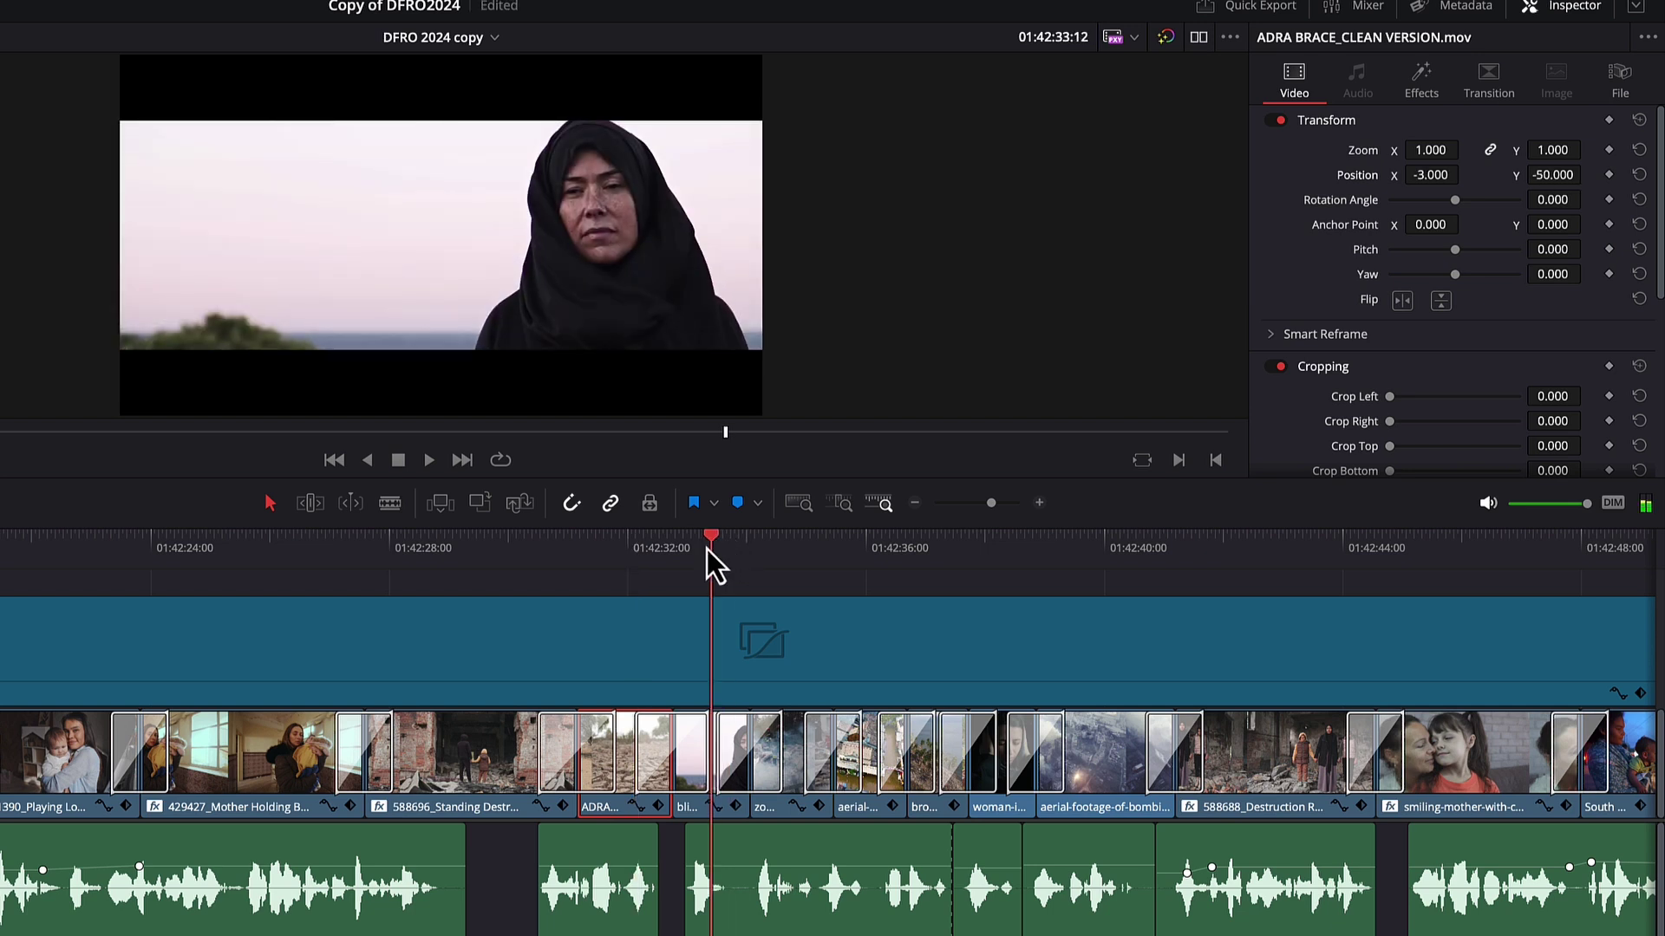
pyautogui.scroll(2, 667, 877)
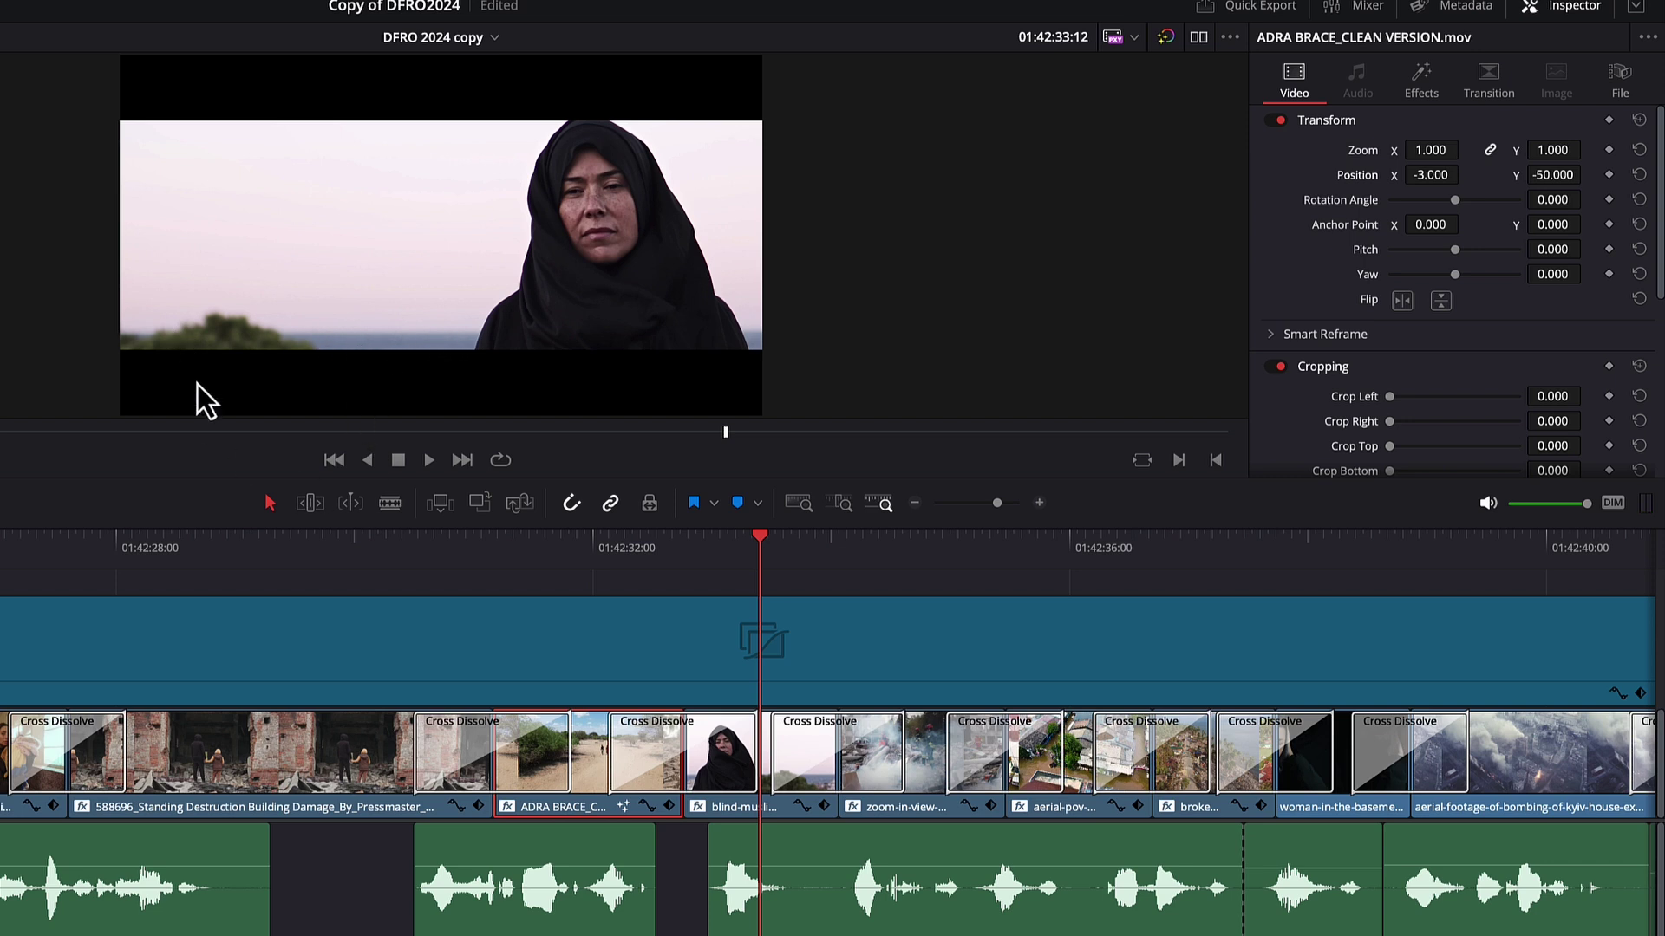
pyautogui.click(764, 800)
pyautogui.moveTo(1426, 174); pyautogui.dragTo(1423, 175)
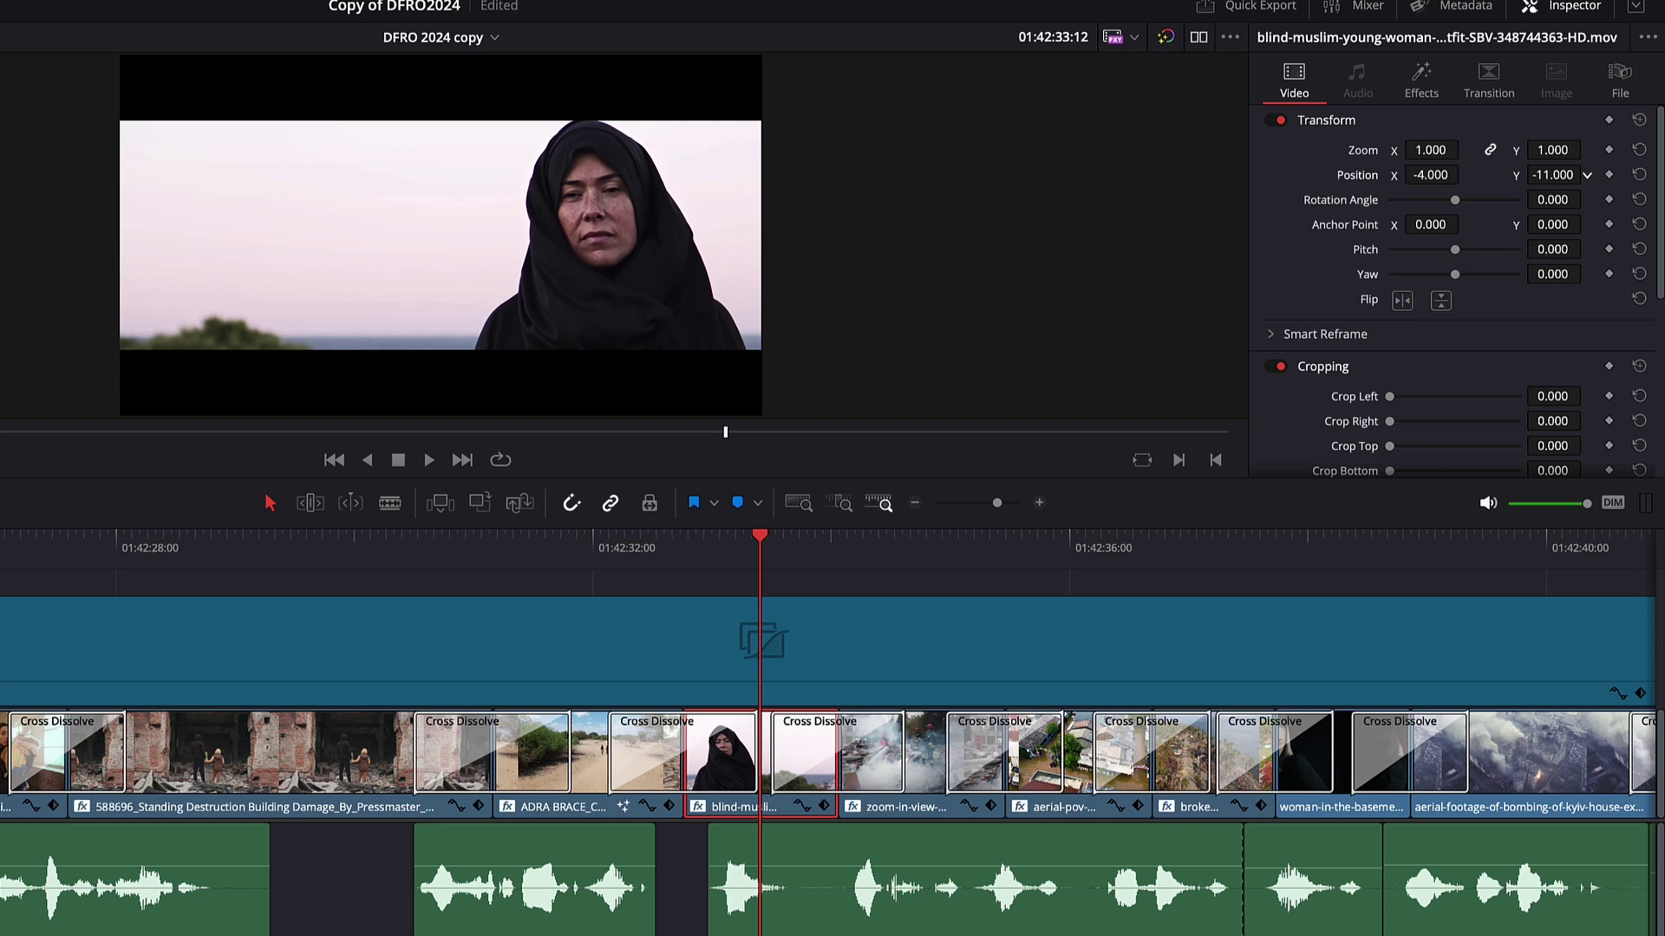
pyautogui.moveTo(1552, 174); pyautogui.dragTo(1315, 223)
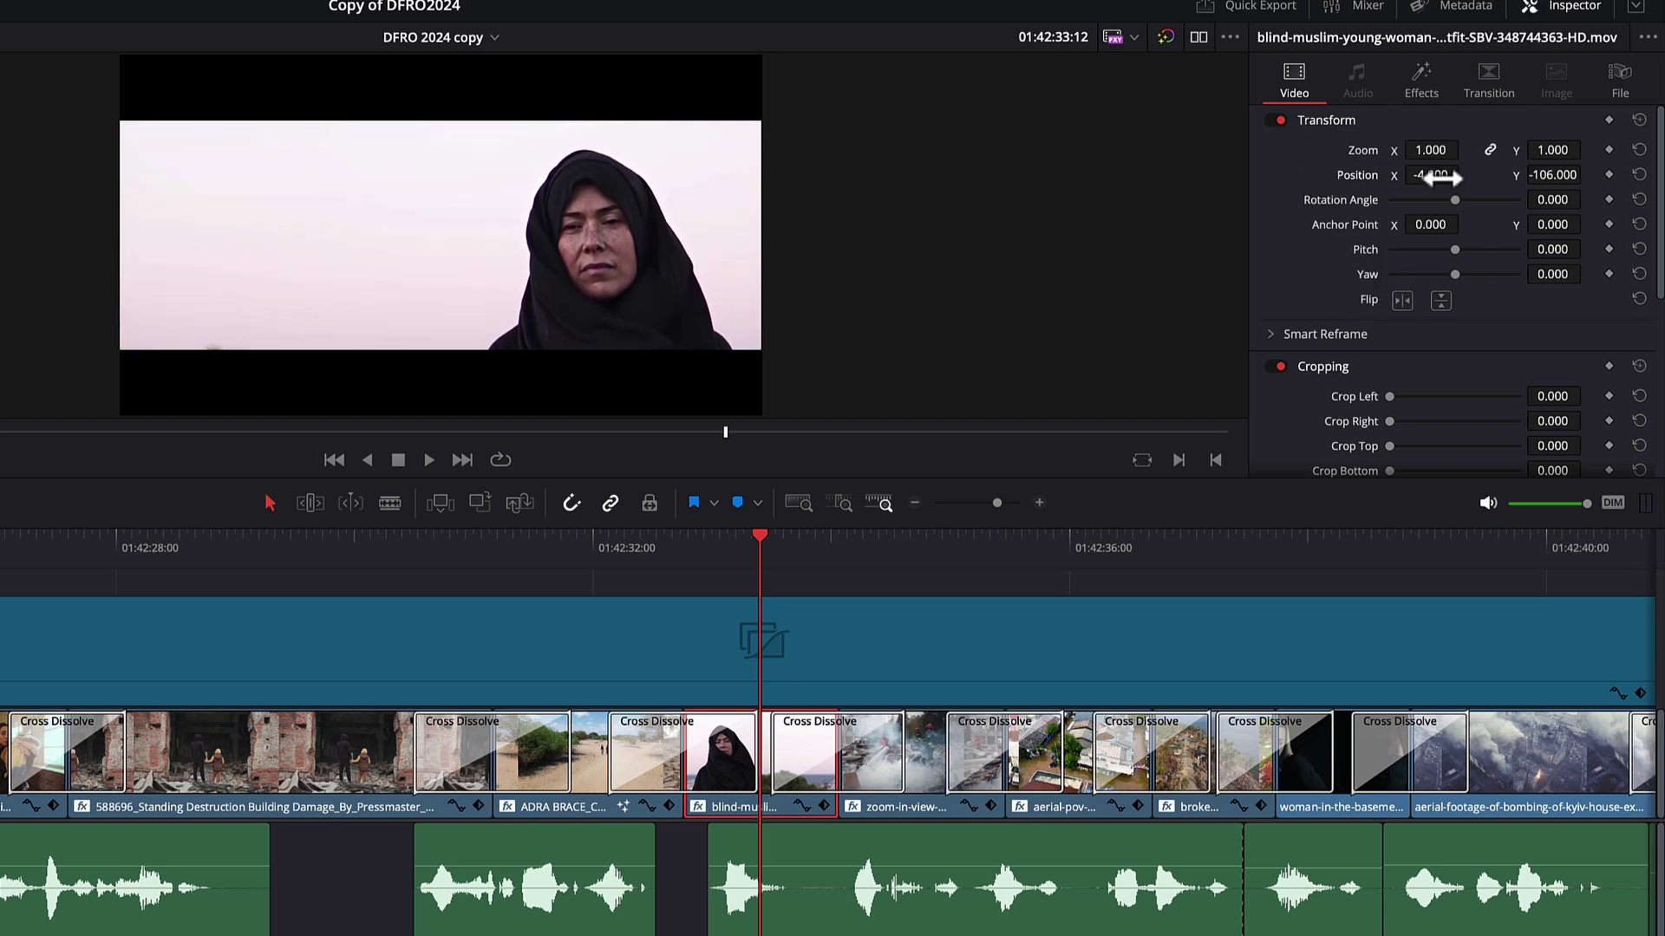
pyautogui.moveTo(1426, 149); pyautogui.dragTo(1593, 173)
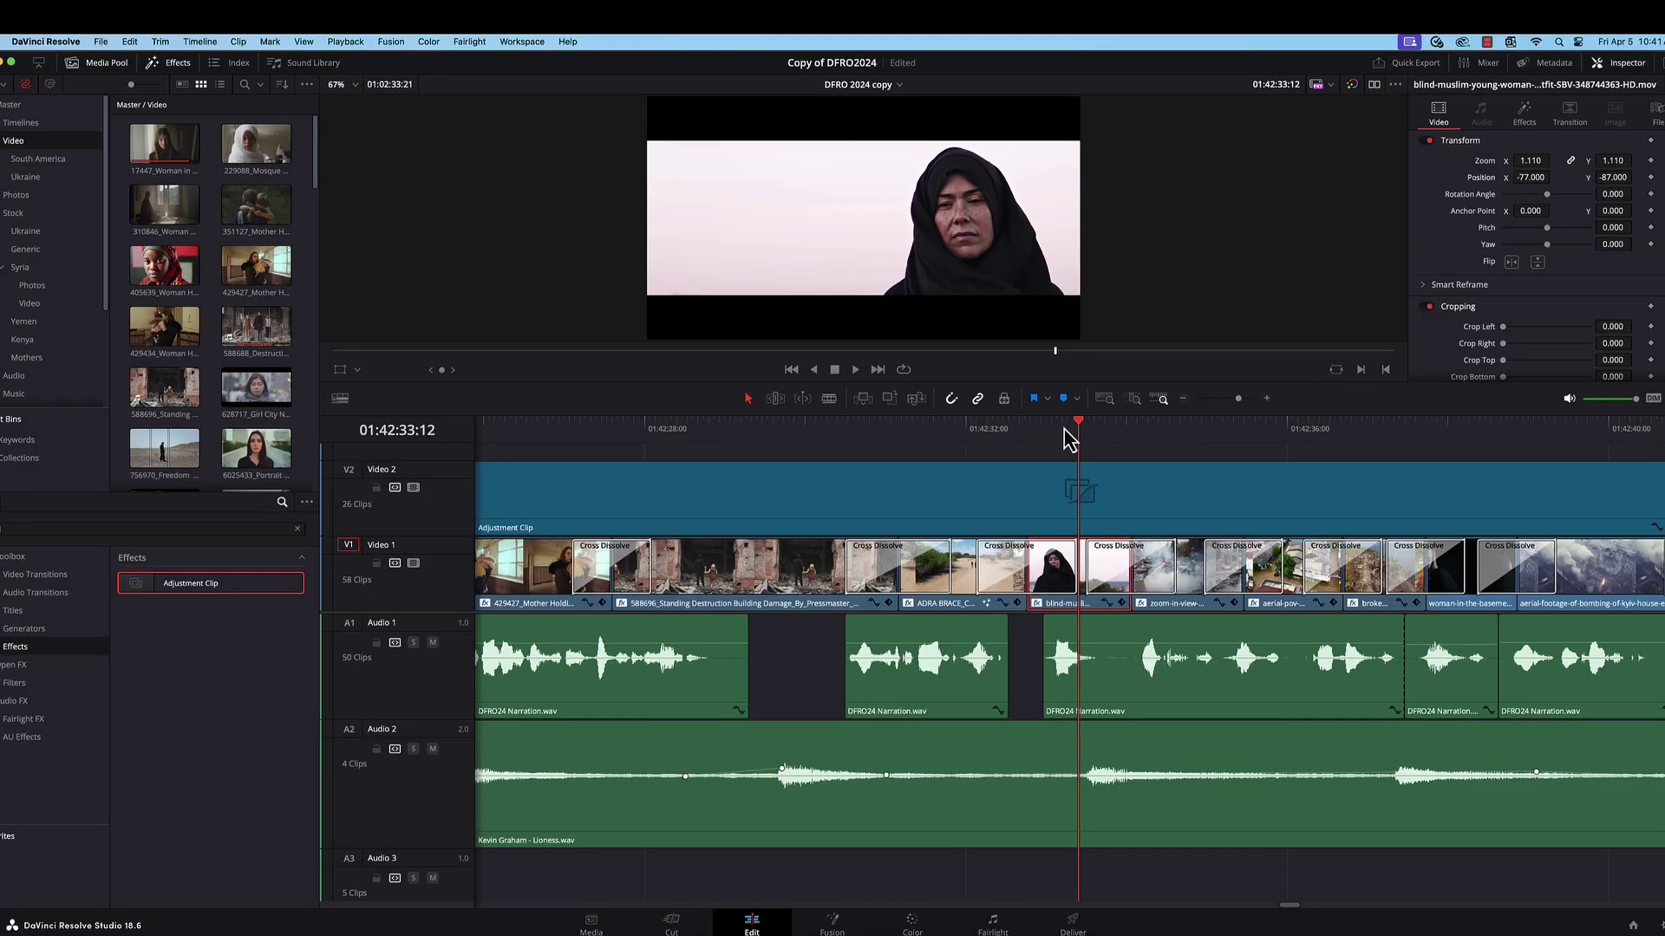
pyautogui.moveTo(1075, 433); pyautogui.dragTo(541, 459)
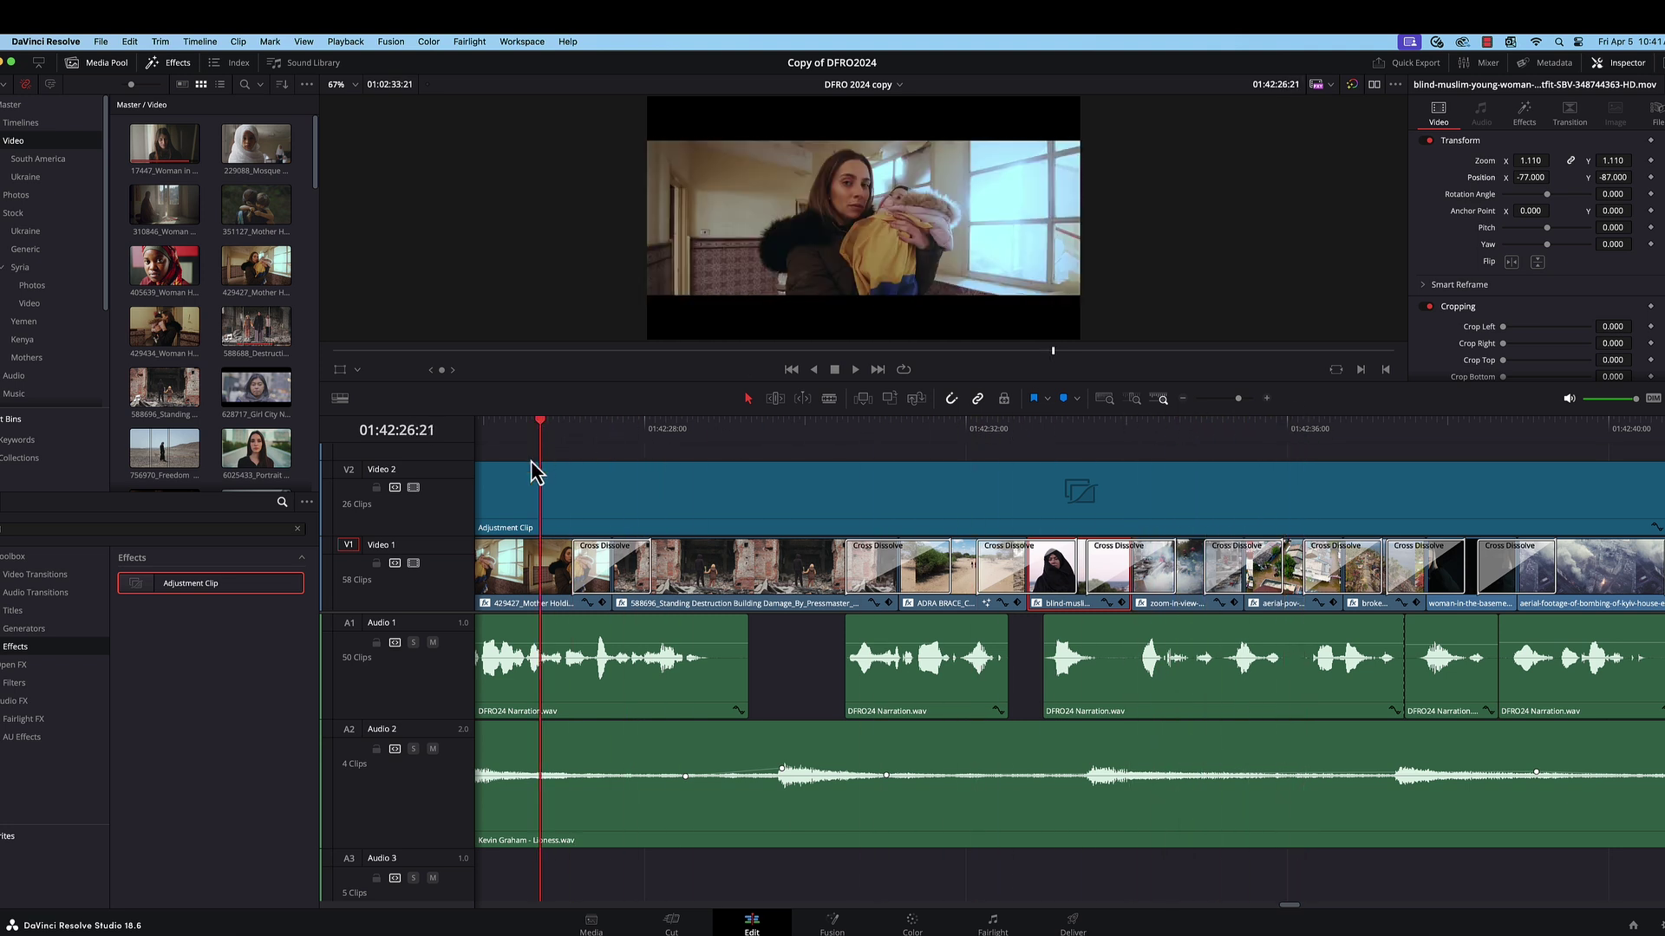
# Apply the Open FX Vignette to the Adjustment Clip over the mother-and-baby shot
pyautogui.press('super+minus')
pyautogui.moveTo(839, 442); pyautogui.dragTo(761, 444)
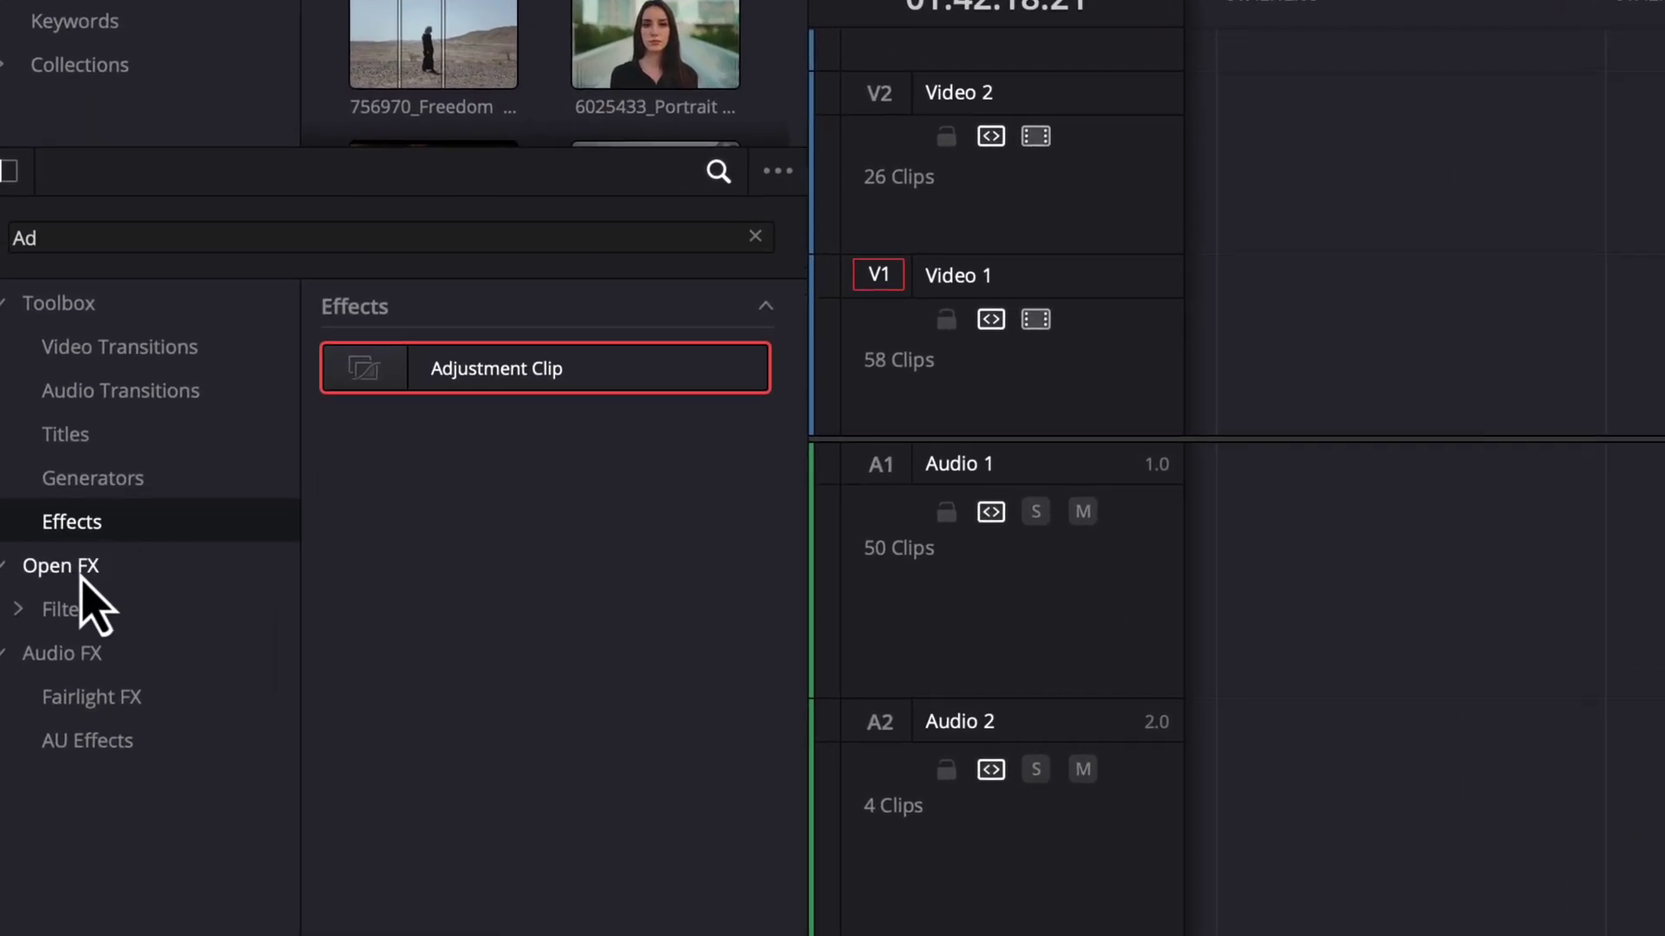
pyautogui.click(82, 568)
pyautogui.click(106, 224)
pyautogui.press('BackSpace')
pyautogui.press('BackSpace')
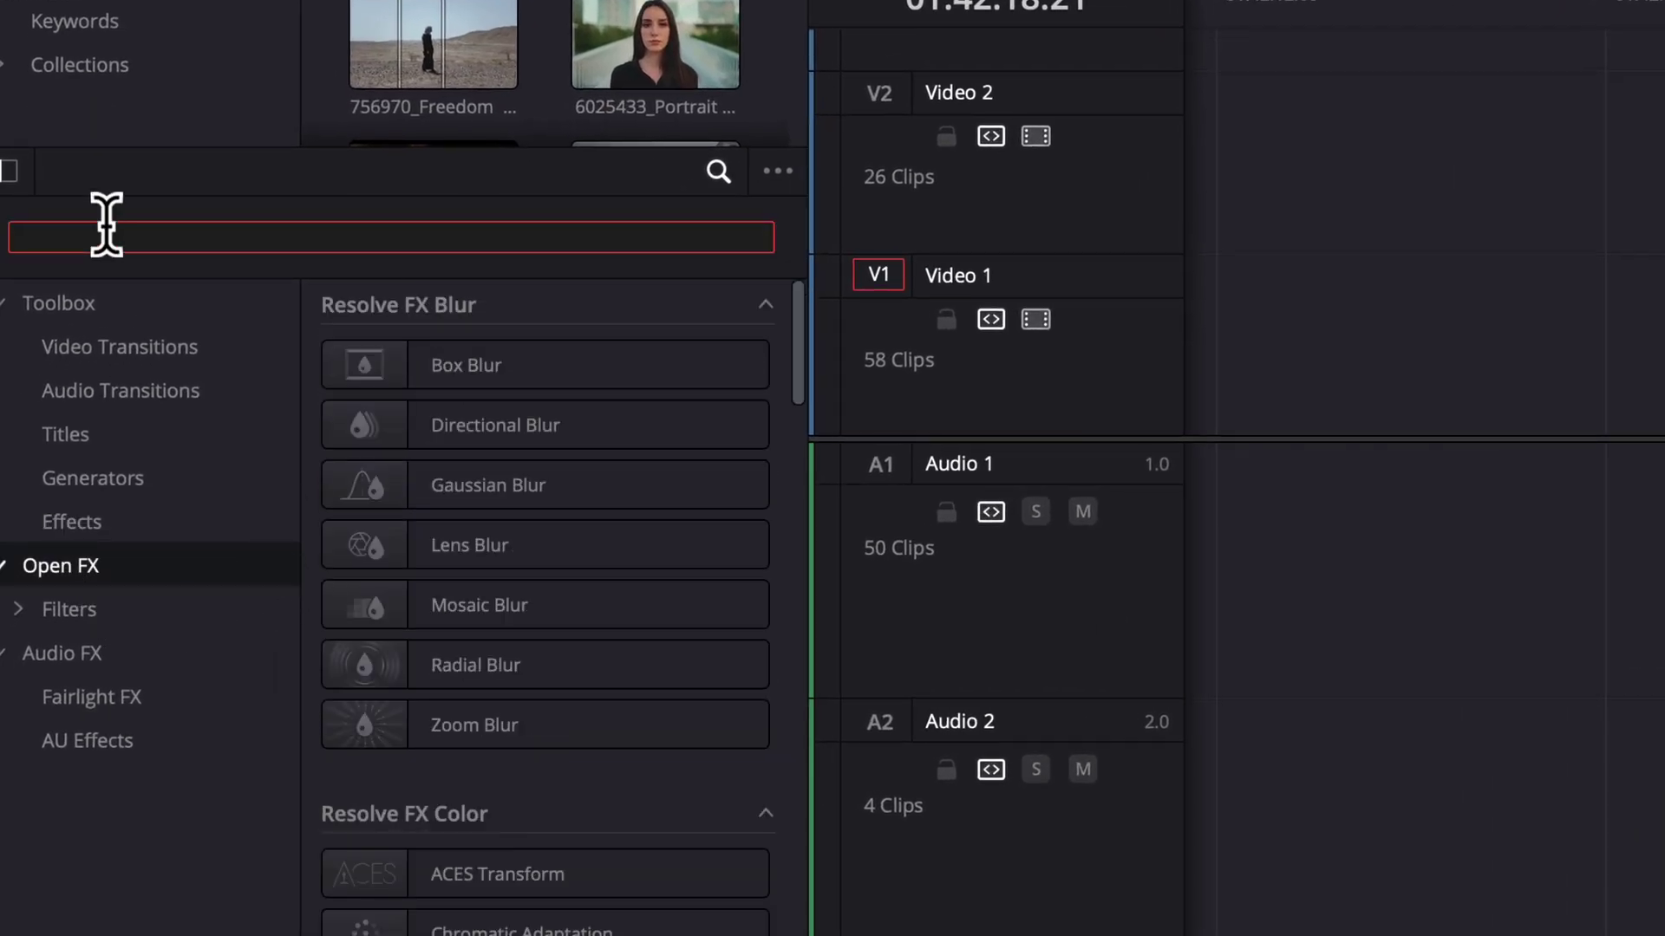
pyautogui.write('vi')
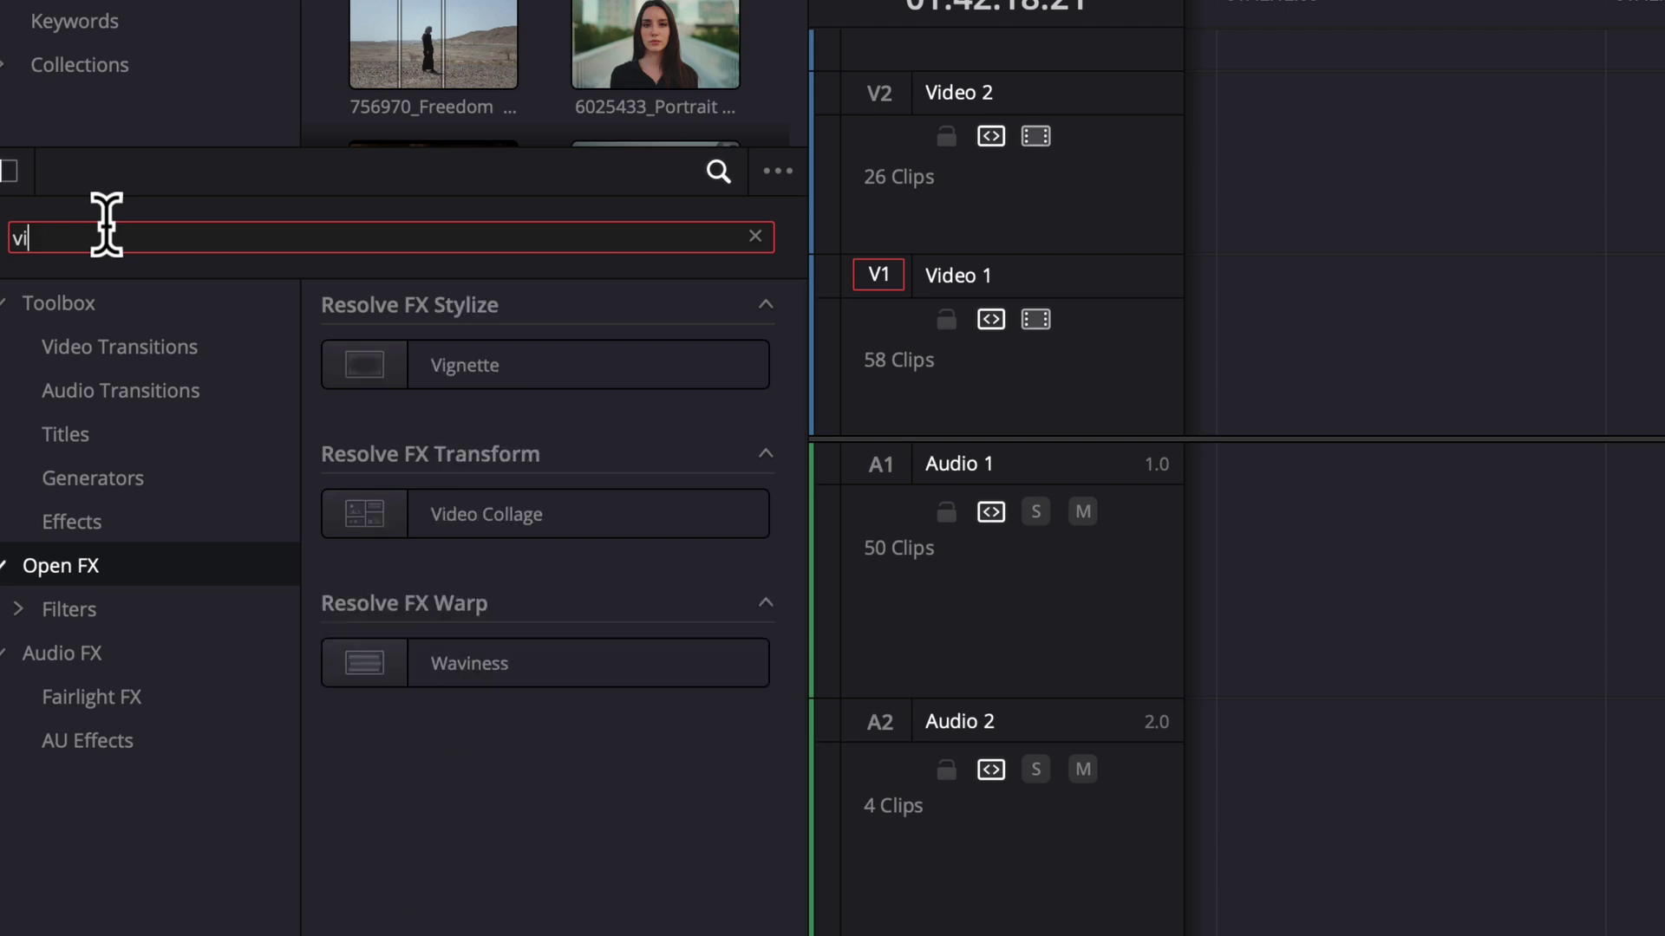
pyautogui.click(460, 373)
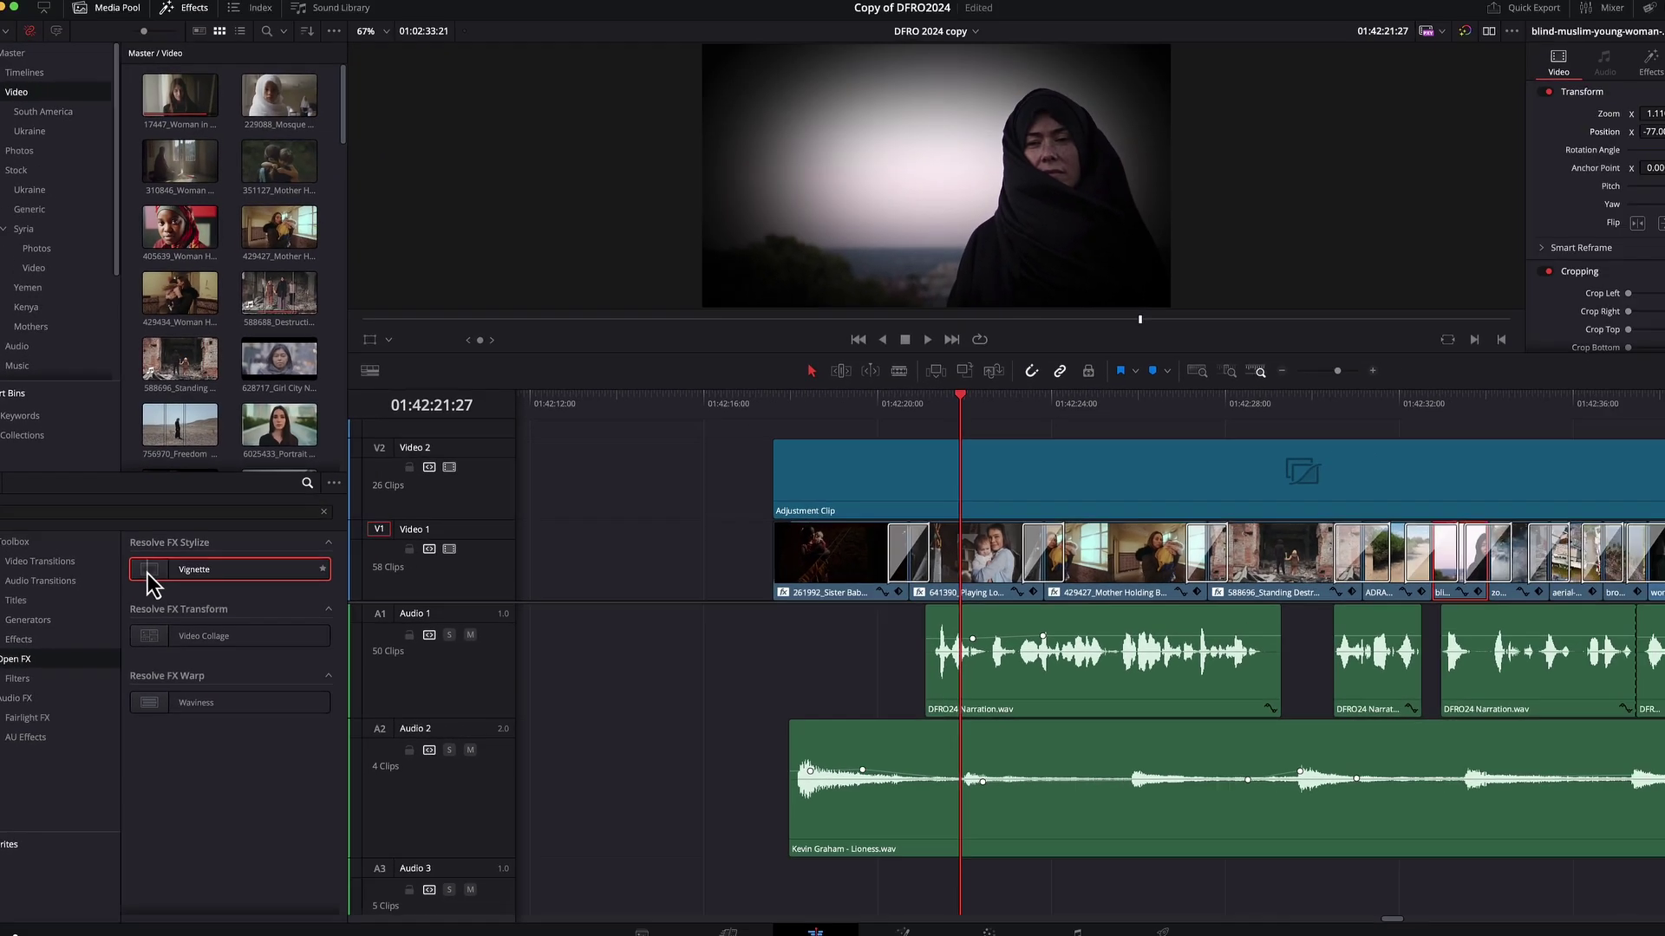
pyautogui.moveTo(346, 397); pyautogui.dragTo(1664, 326)
pyautogui.moveTo(893, 542); pyautogui.dragTo(895, 539)
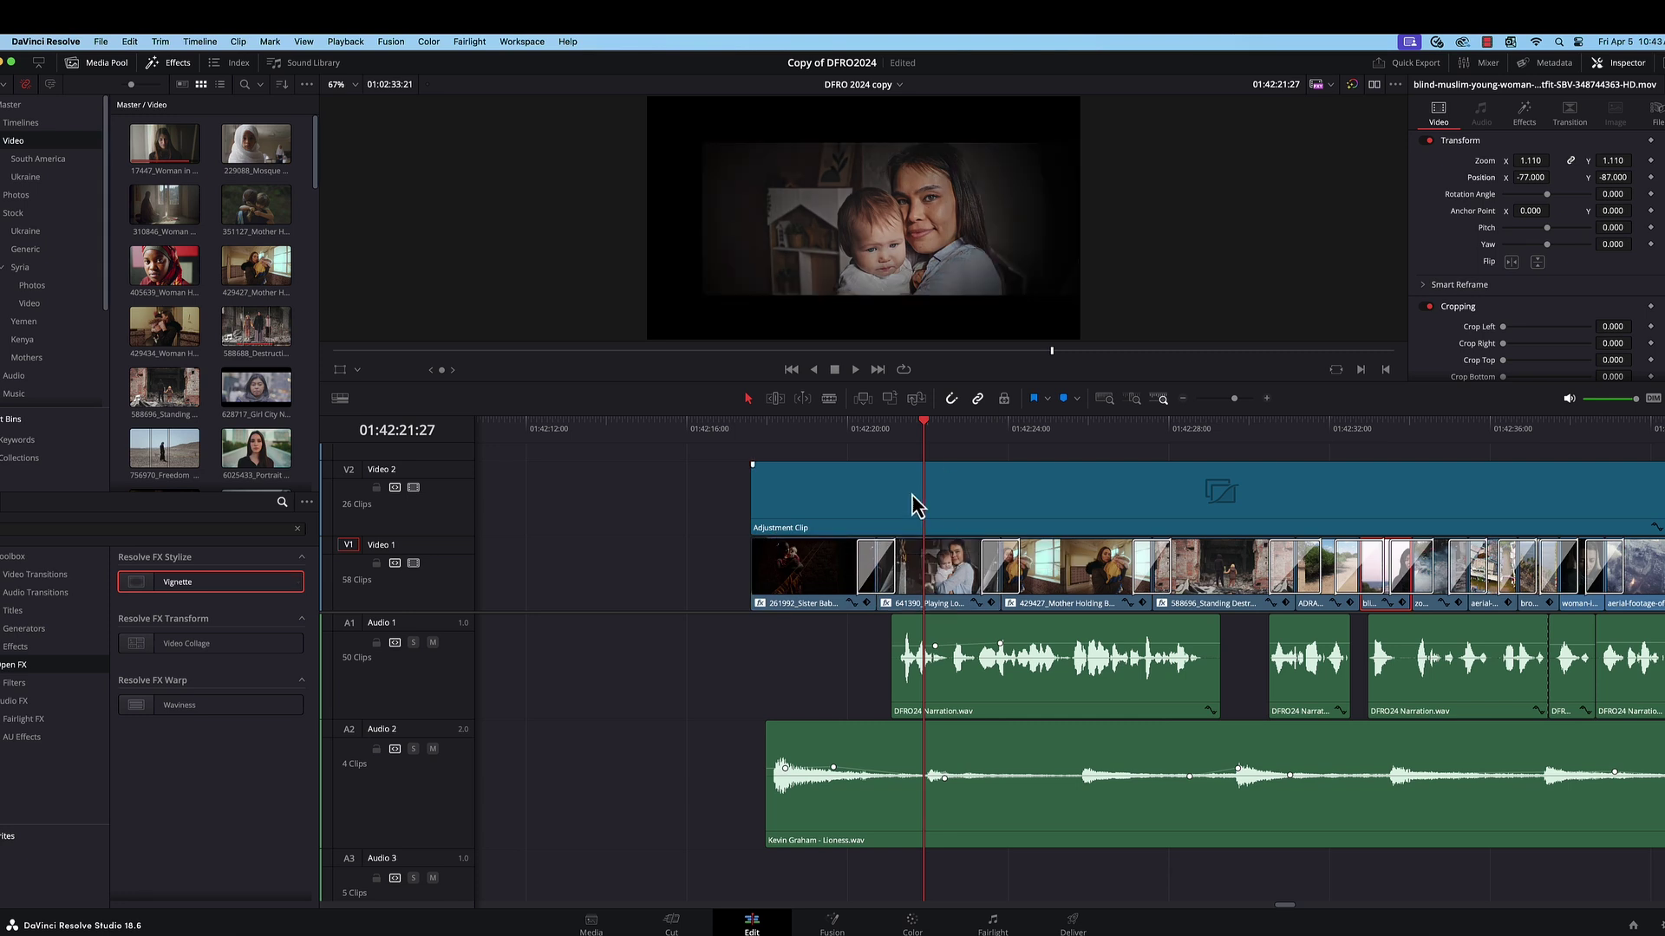
# Set the vignette to Advanced oval mode, size 0.566, anamorphism 2.068, transparency 0.023
pyautogui.click(913, 452)
pyautogui.click(921, 546)
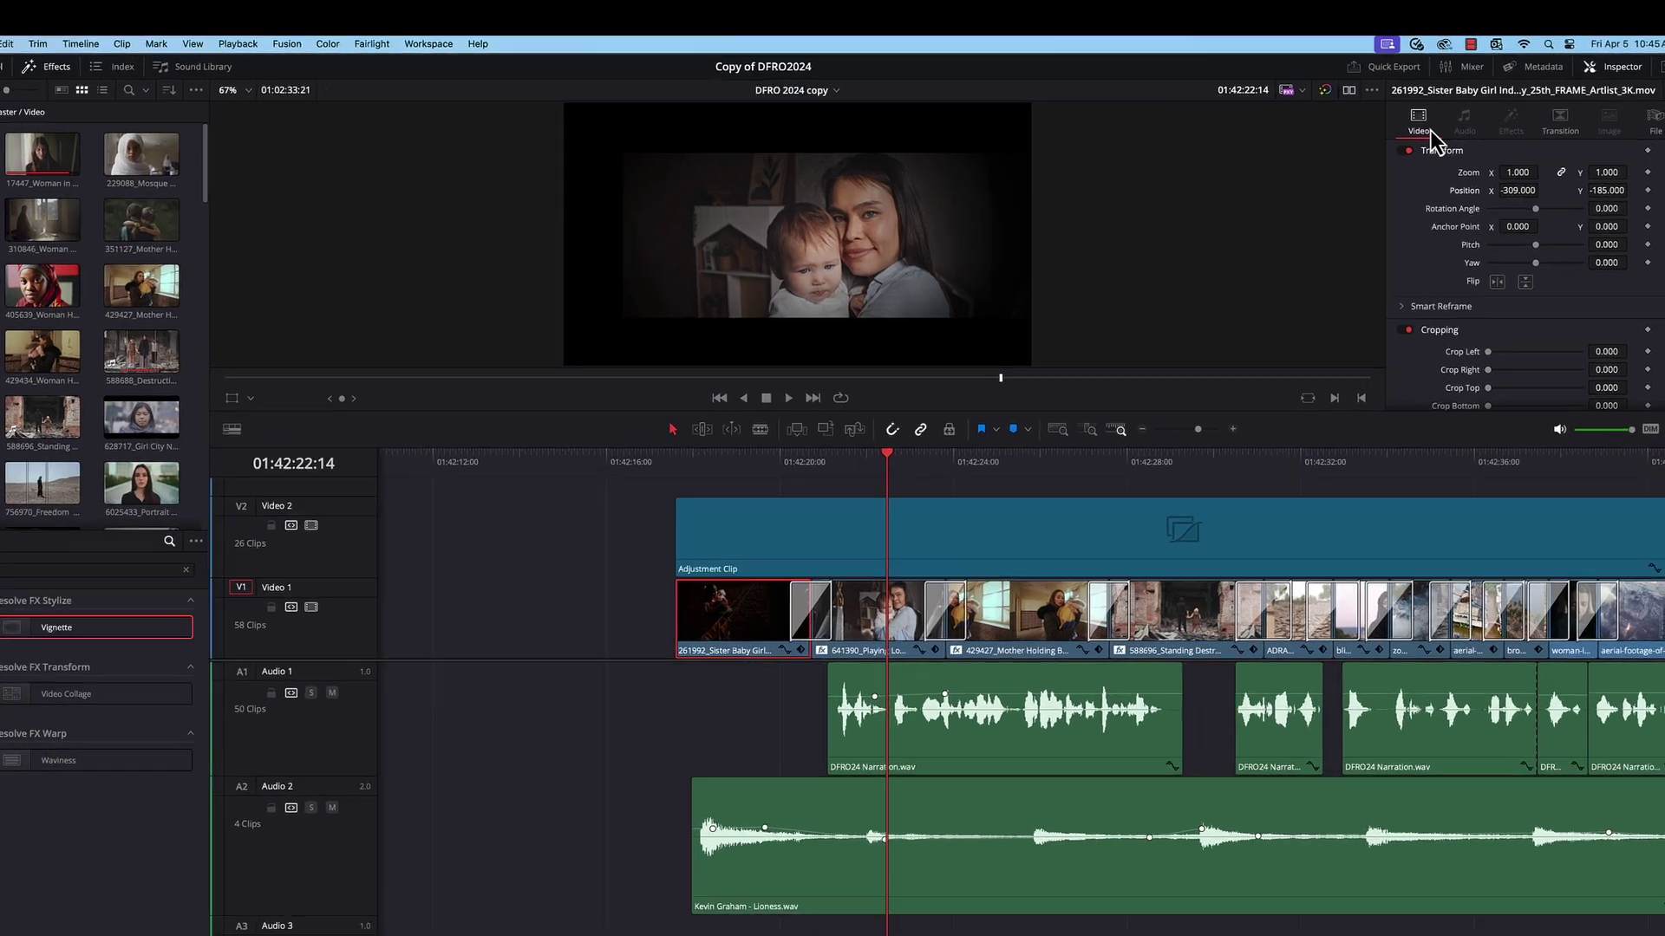
pyautogui.hotkey('shift', 'v')
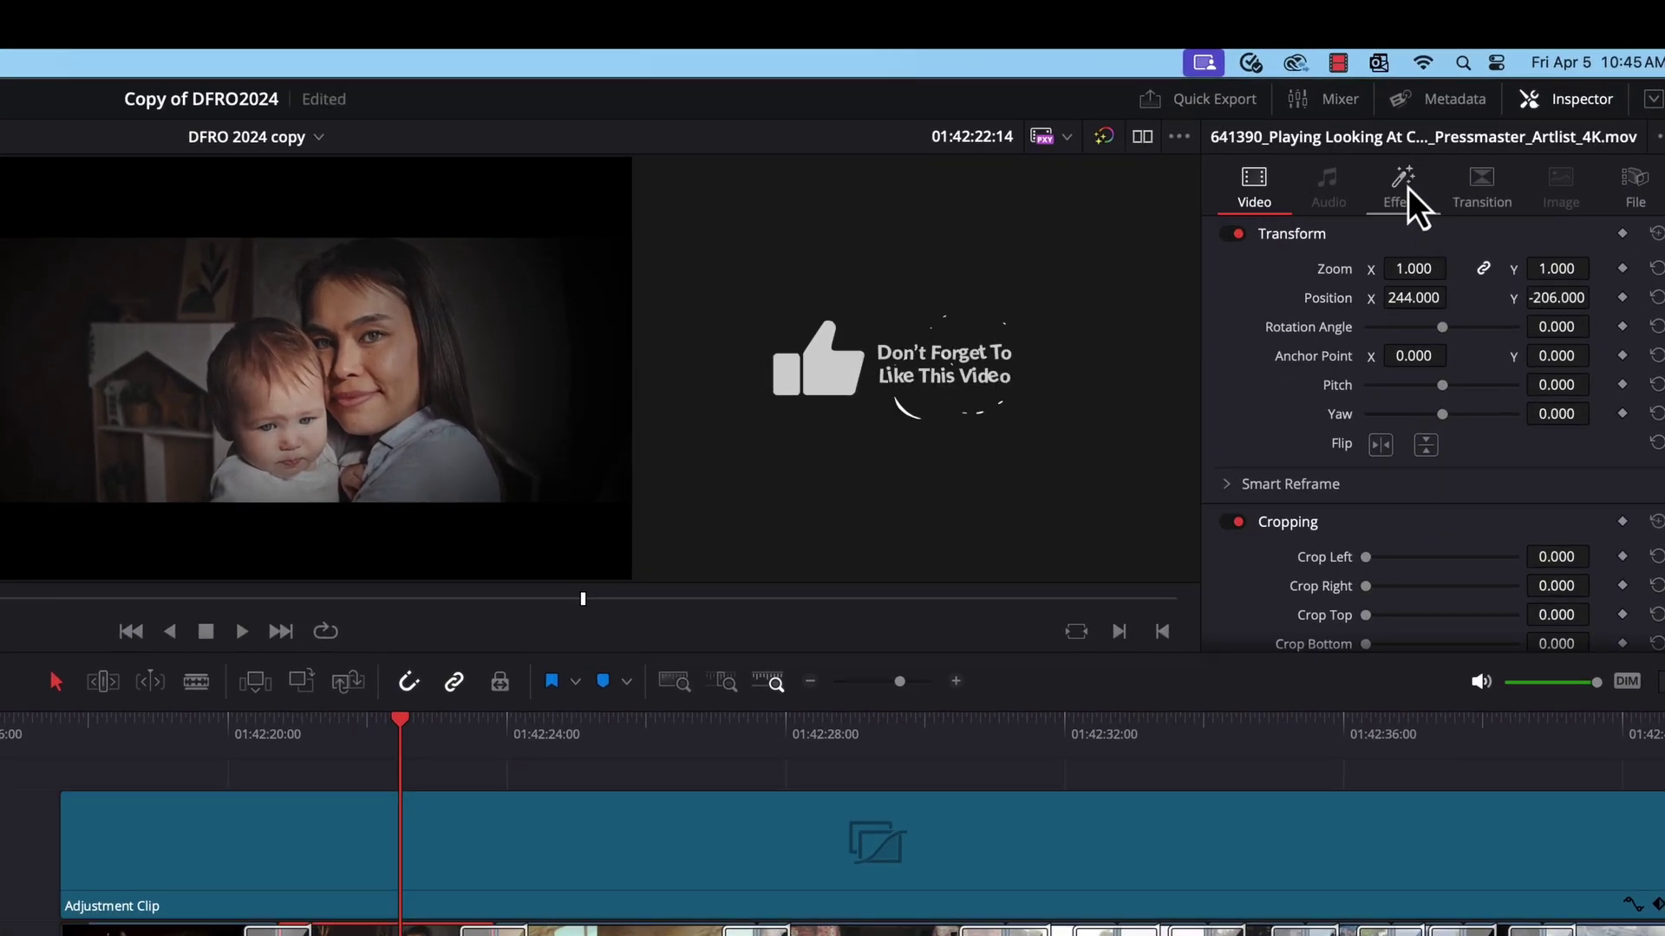
pyautogui.click(1403, 193)
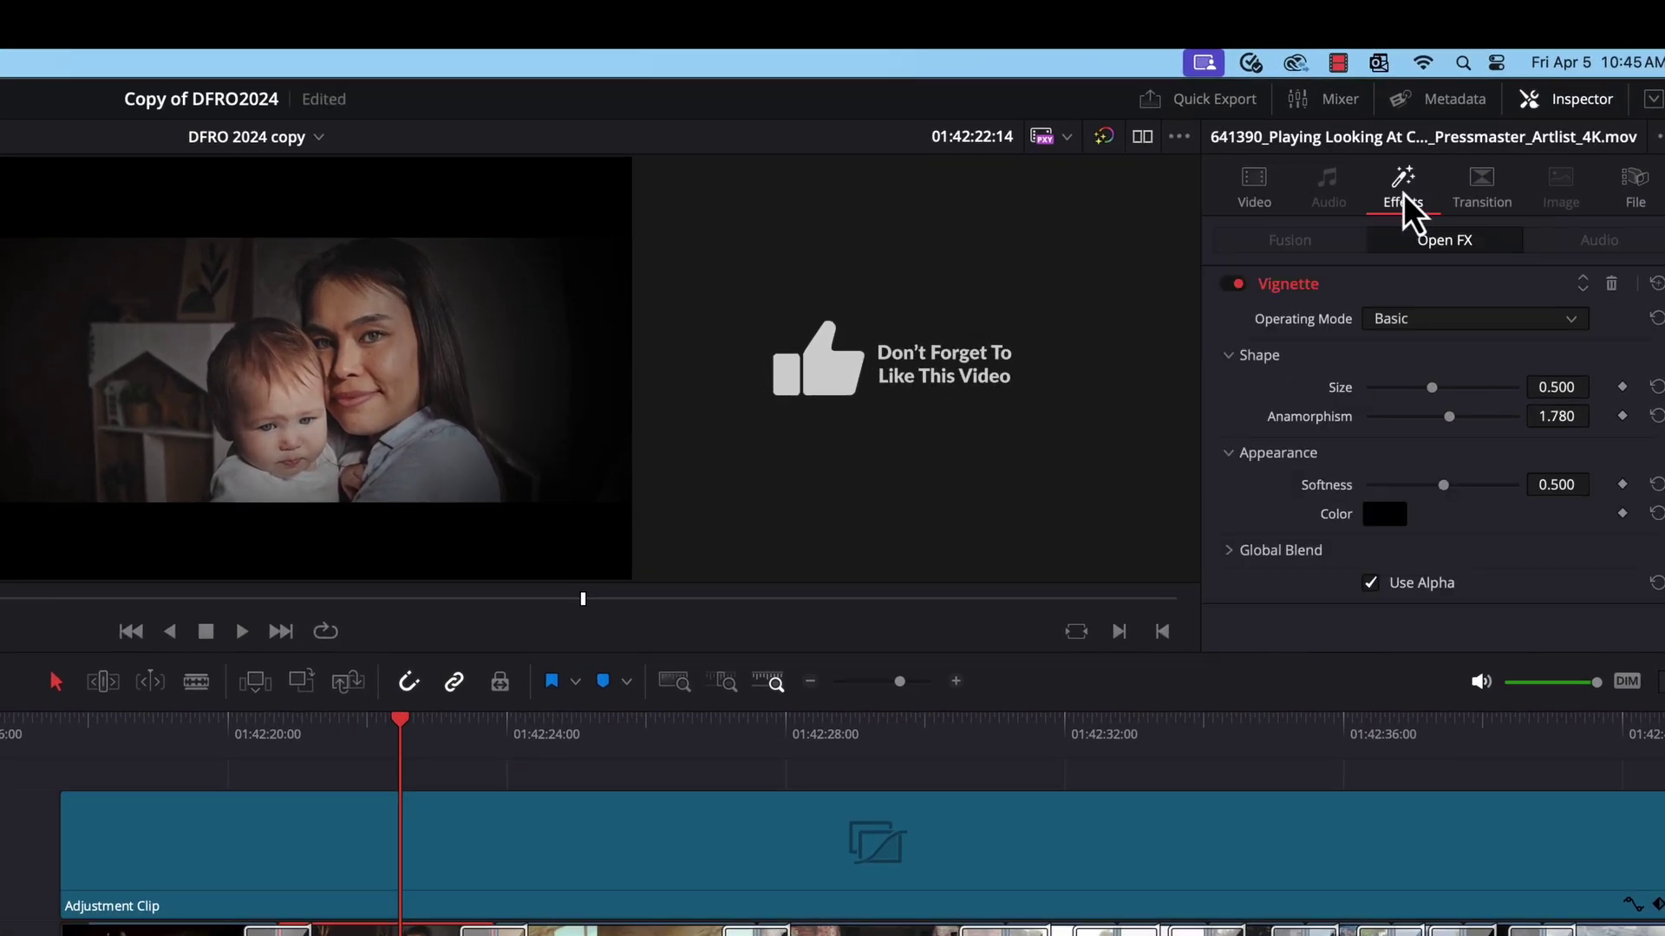
pyautogui.click(1513, 321)
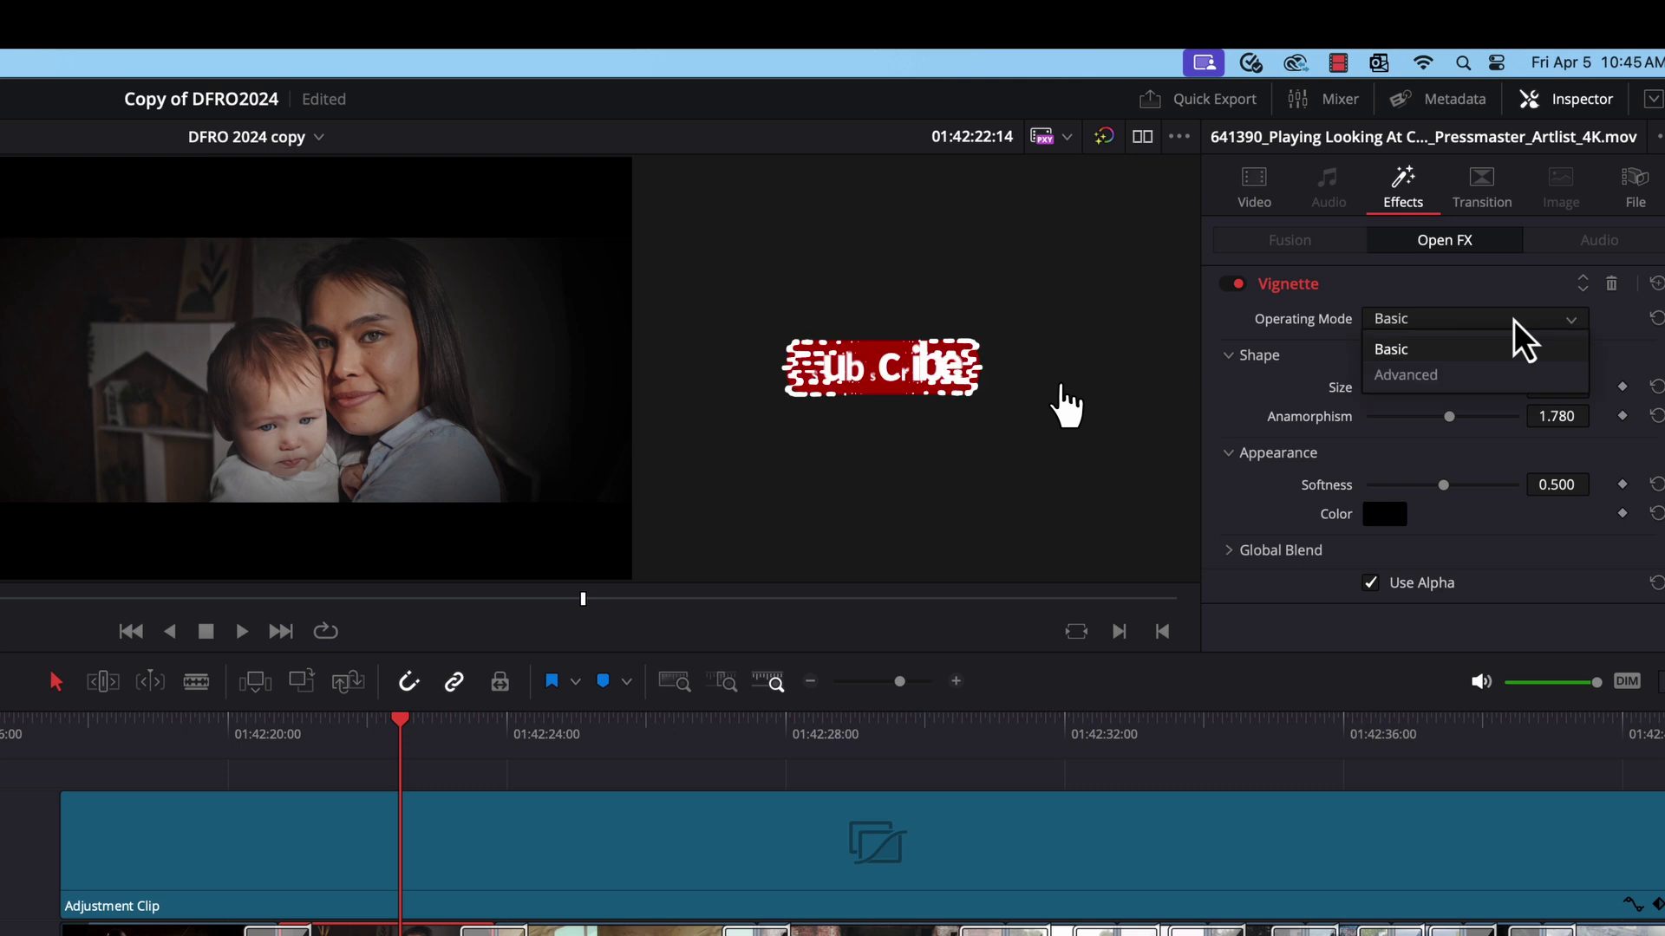
pyautogui.click(1488, 382)
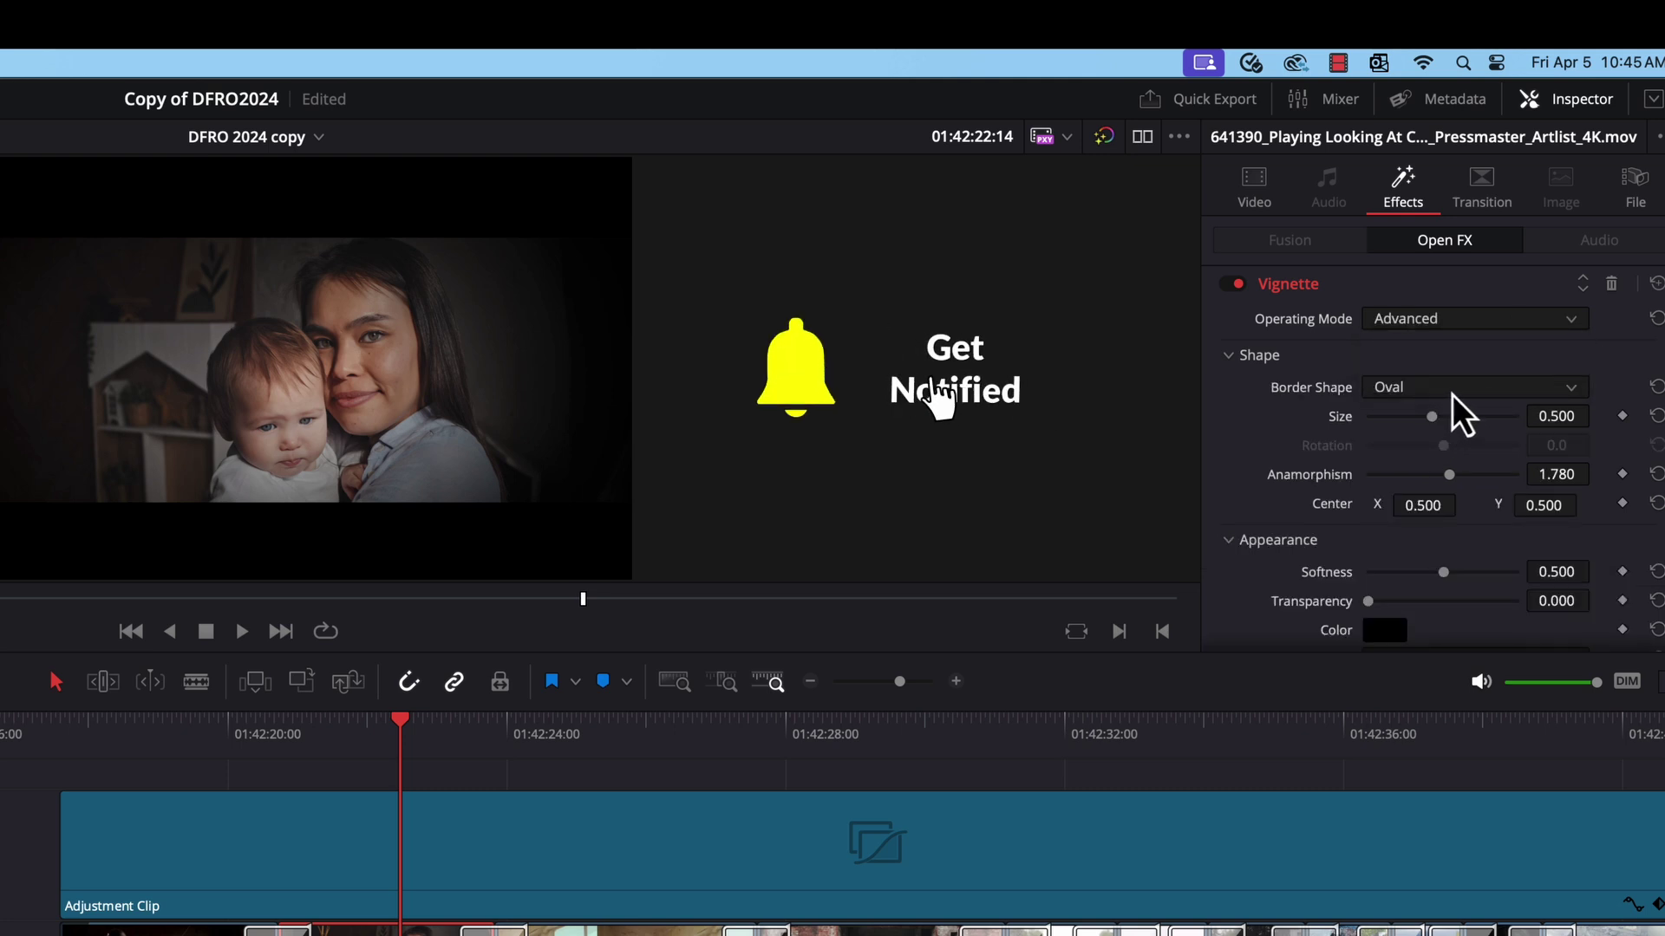
pyautogui.click(1438, 420)
pyautogui.moveTo(1437, 420); pyautogui.dragTo(1465, 473)
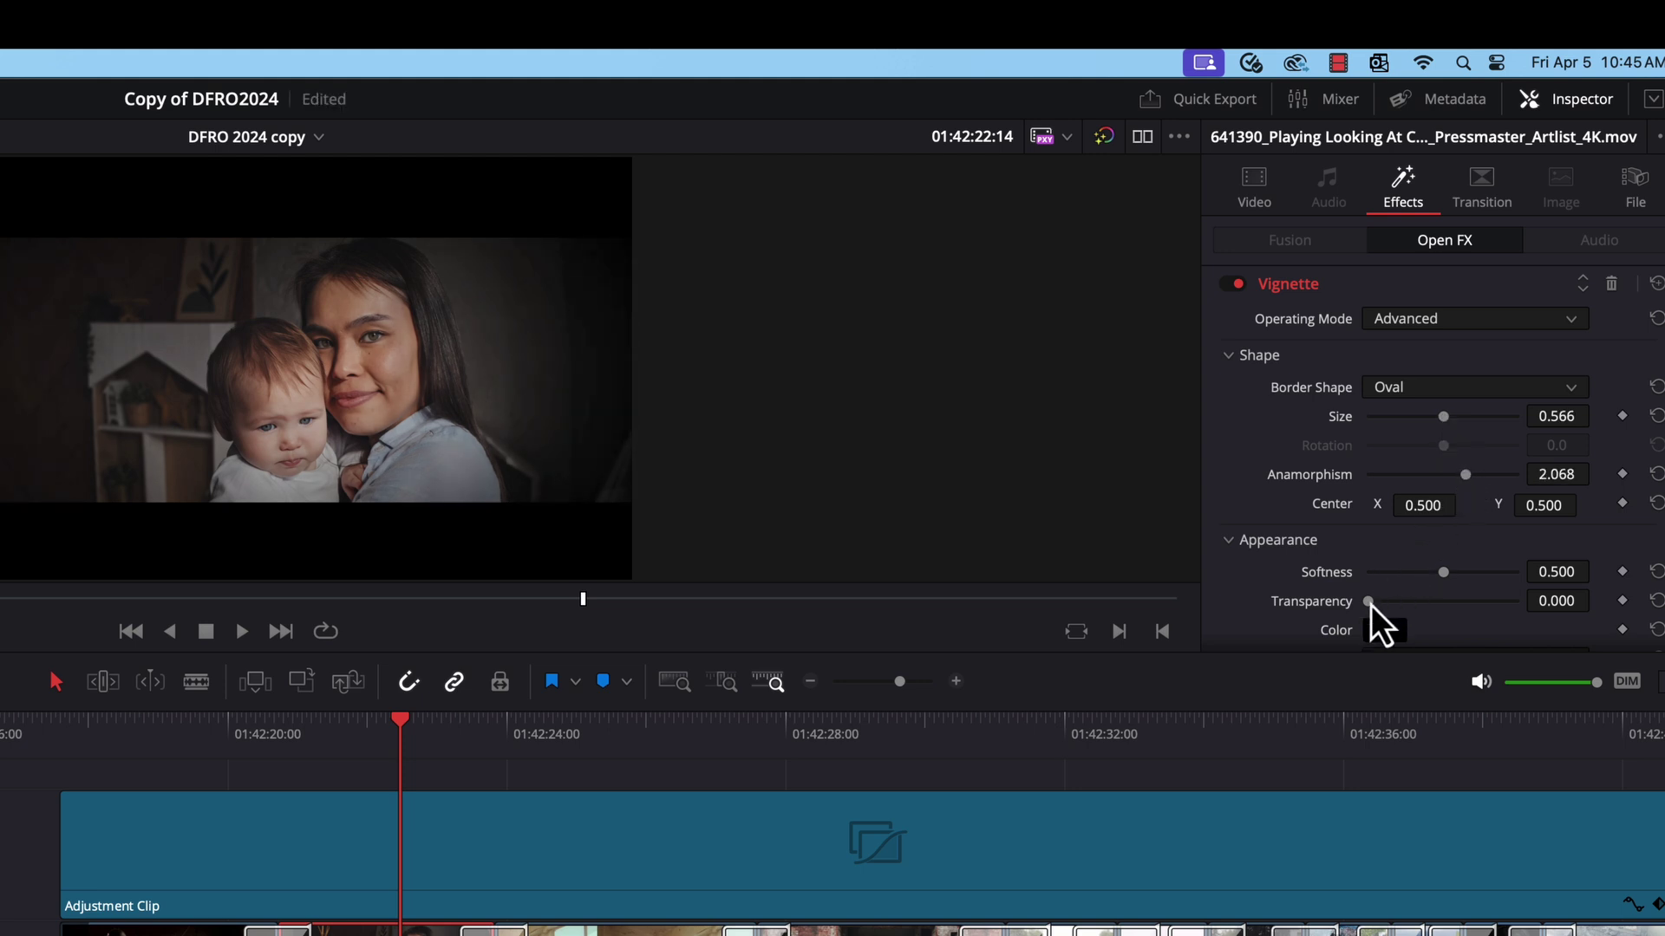
pyautogui.moveTo(1369, 602)
pyautogui.mouseDown()
pyautogui.moveTo(1396, 600)
pyautogui.moveTo(1371, 600)
pyautogui.mouseUp()
pyautogui.click(1480, 390)
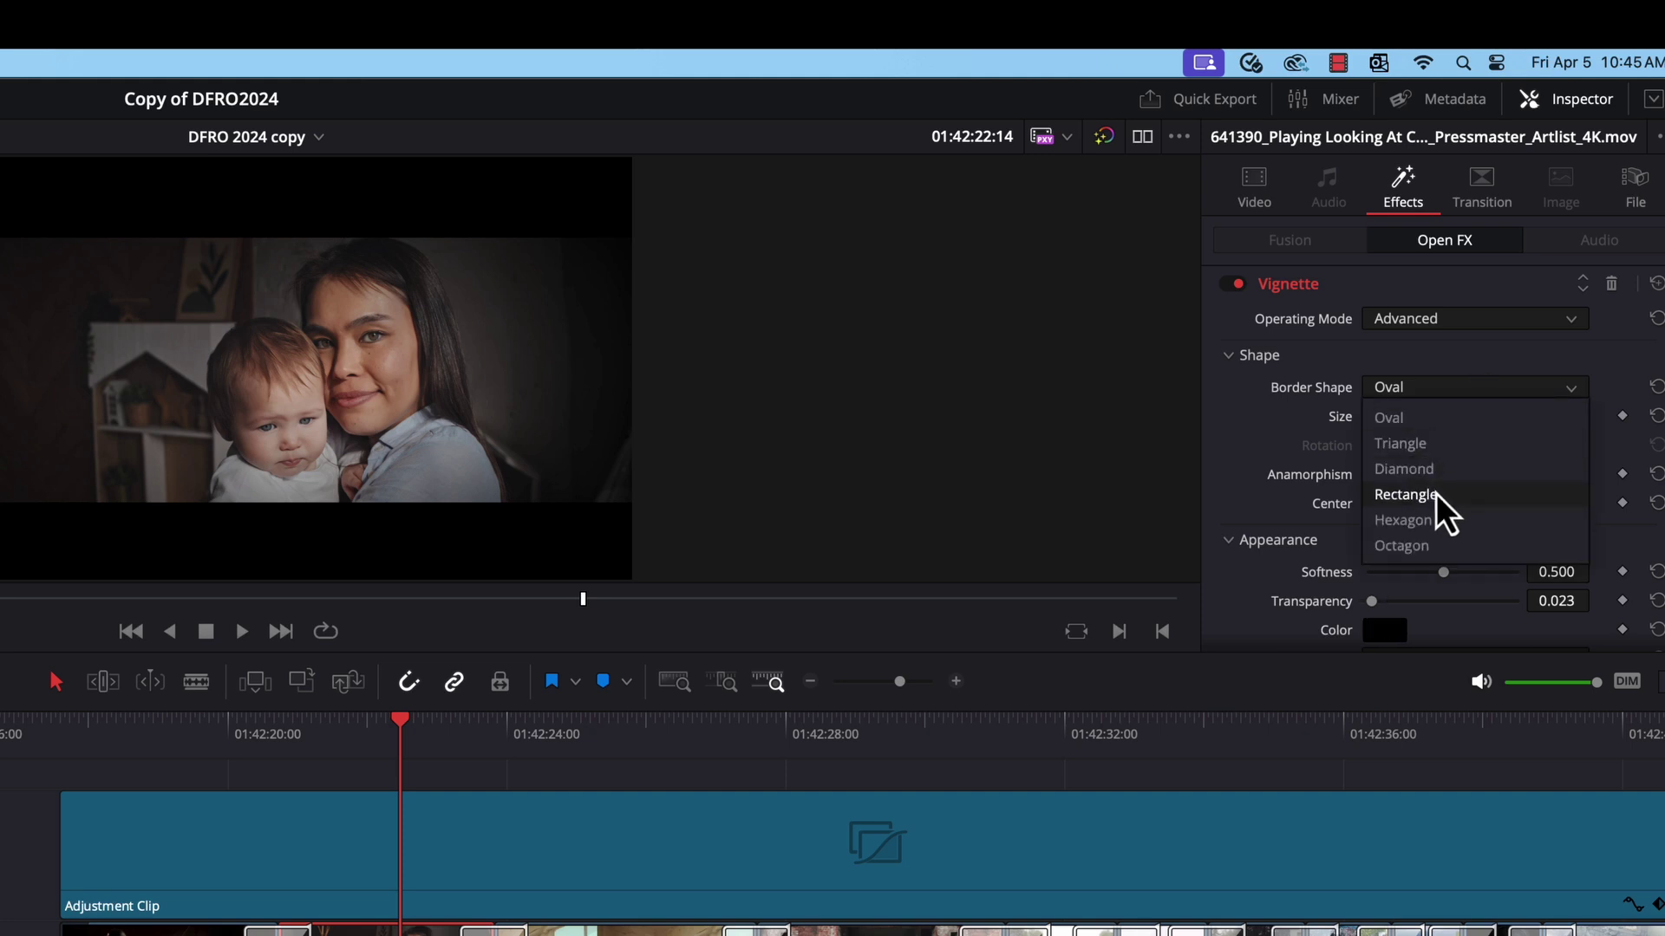
pyautogui.click(1454, 389)
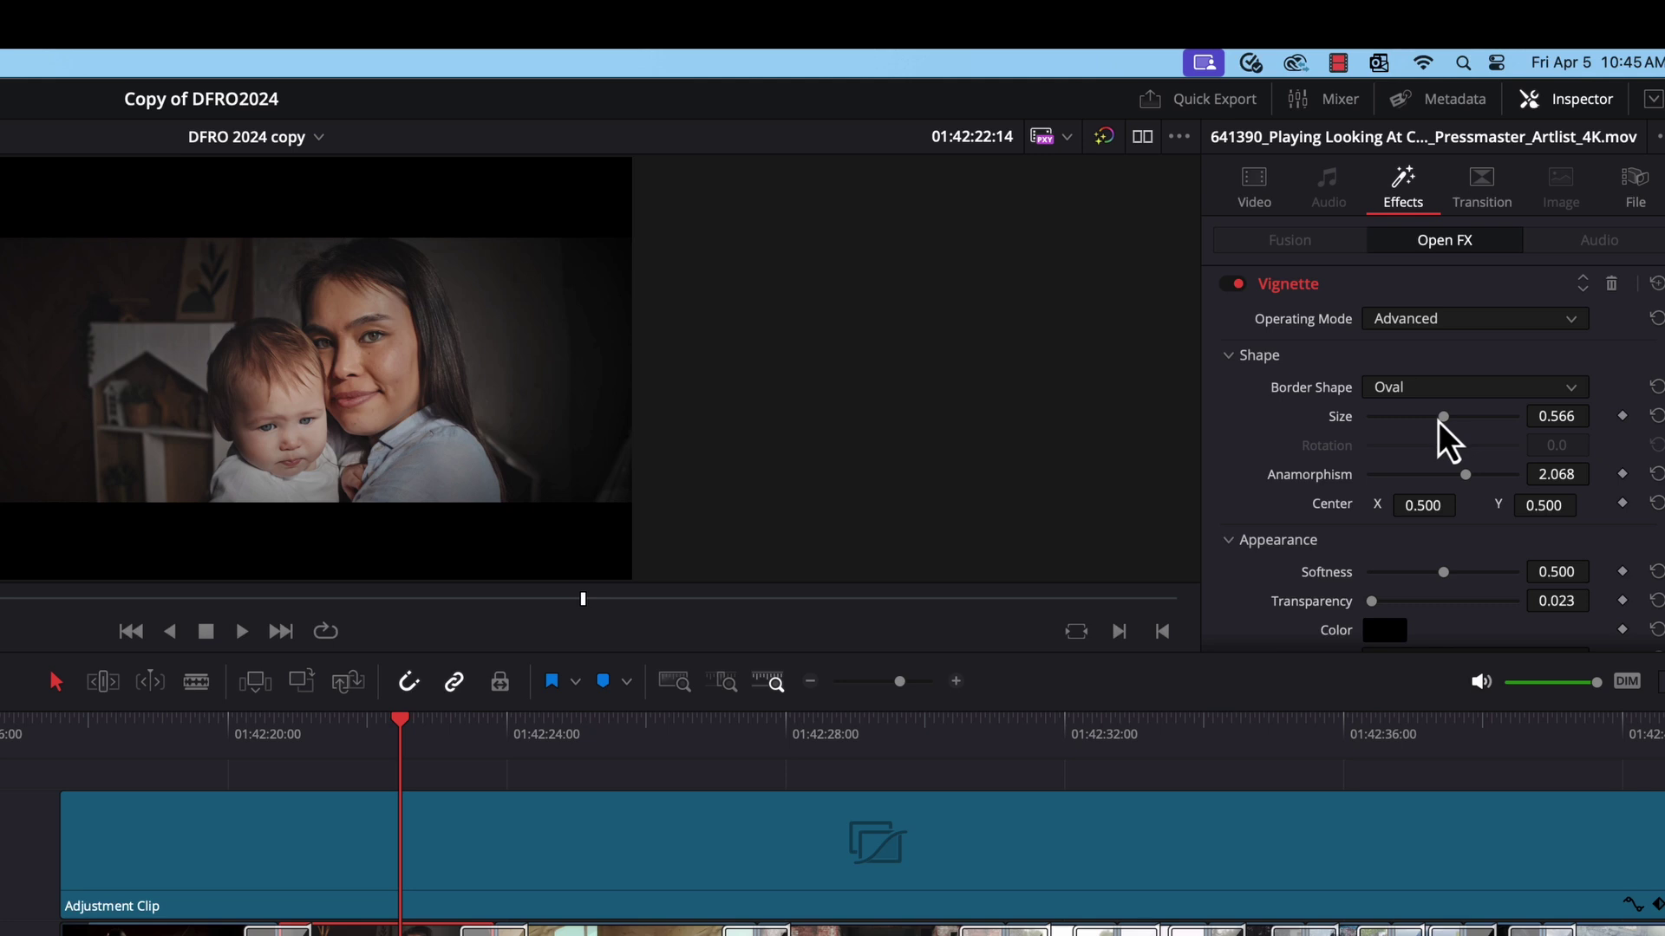
pyautogui.moveTo(381, 724); pyautogui.dragTo(634, 724)
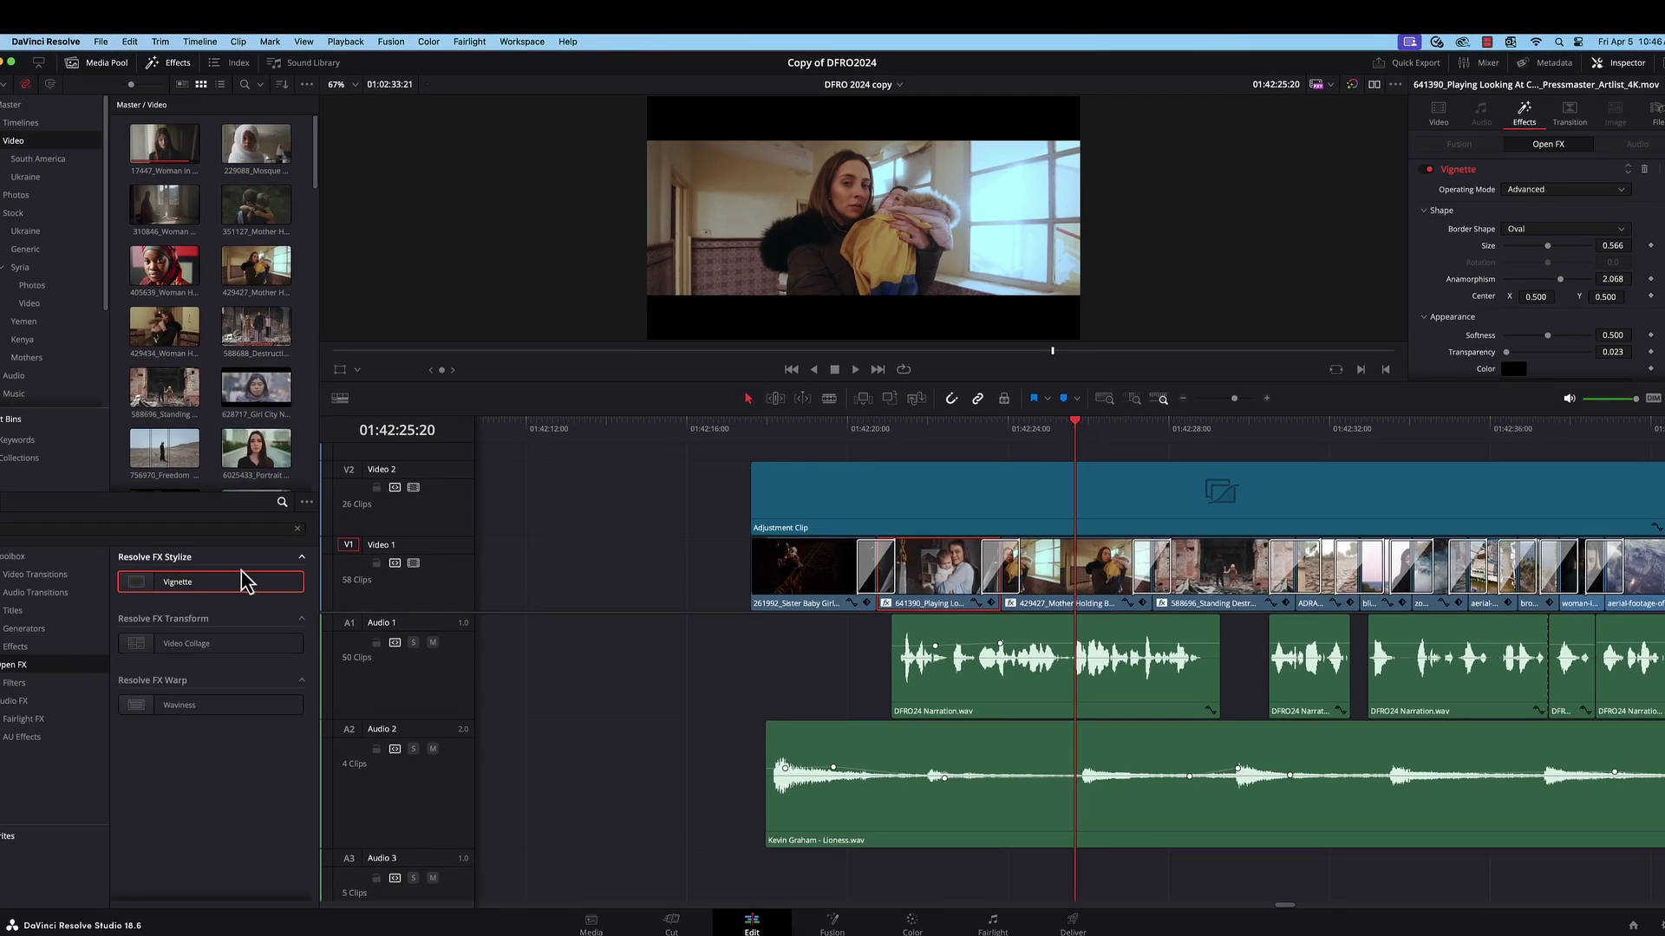
# Add Vignette effects to the mother-holding-baby clip and the rubble clip
pyautogui.moveTo(138, 582); pyautogui.dragTo(1091, 579)
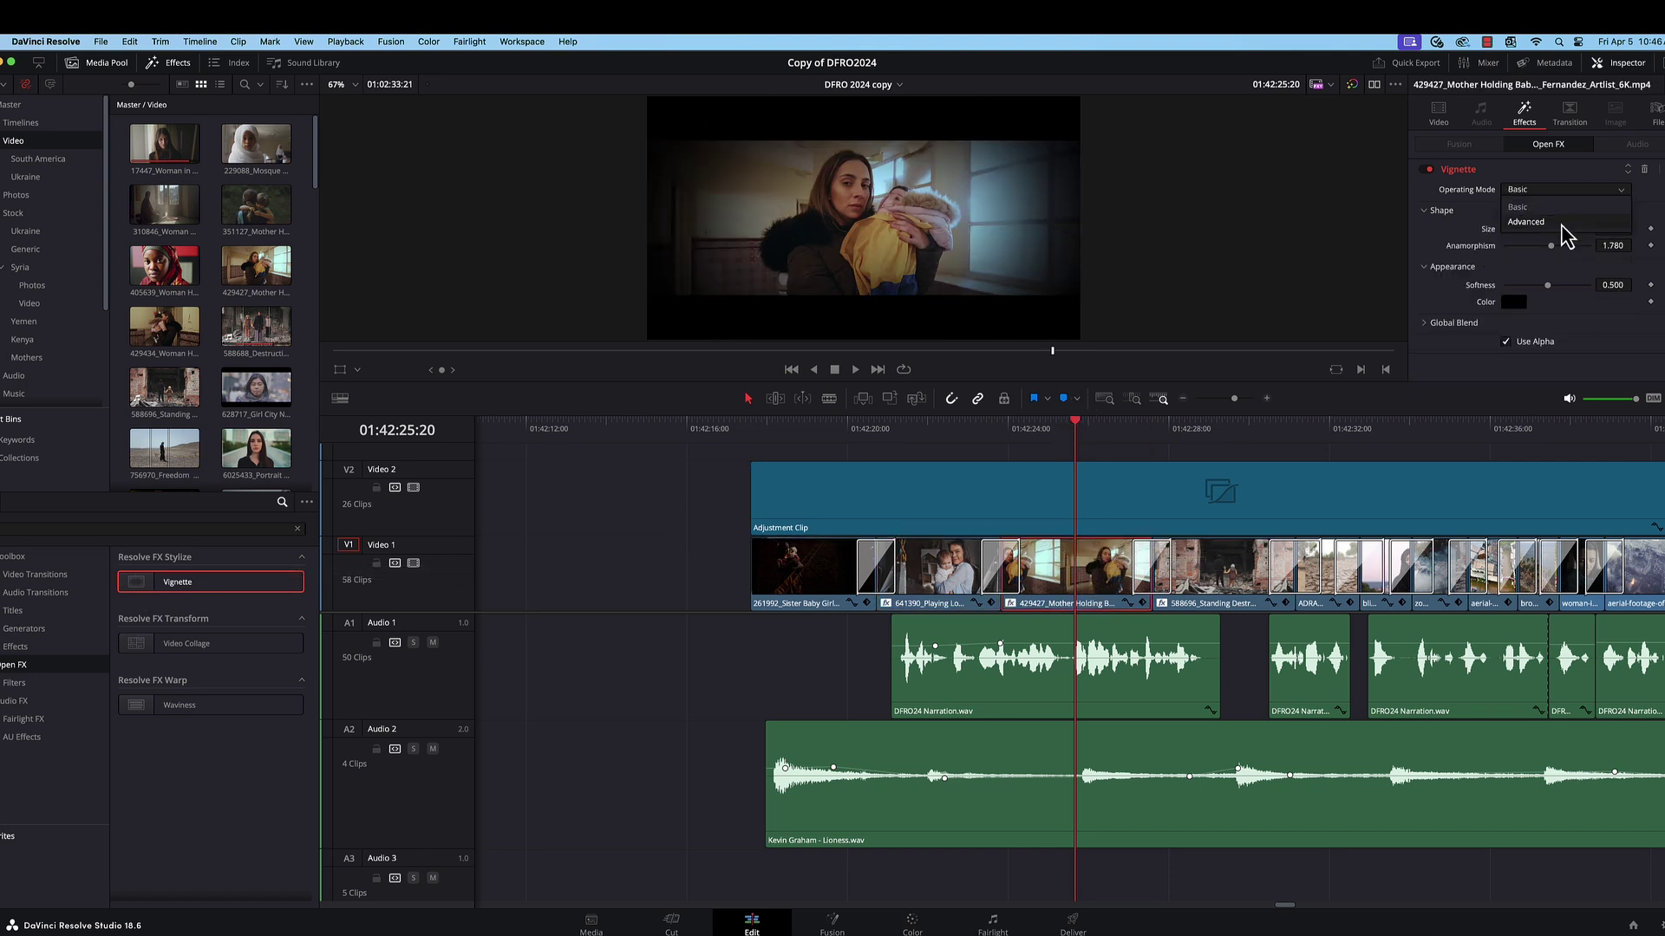
pyautogui.moveTo(1060, 430); pyautogui.dragTo(1221, 429)
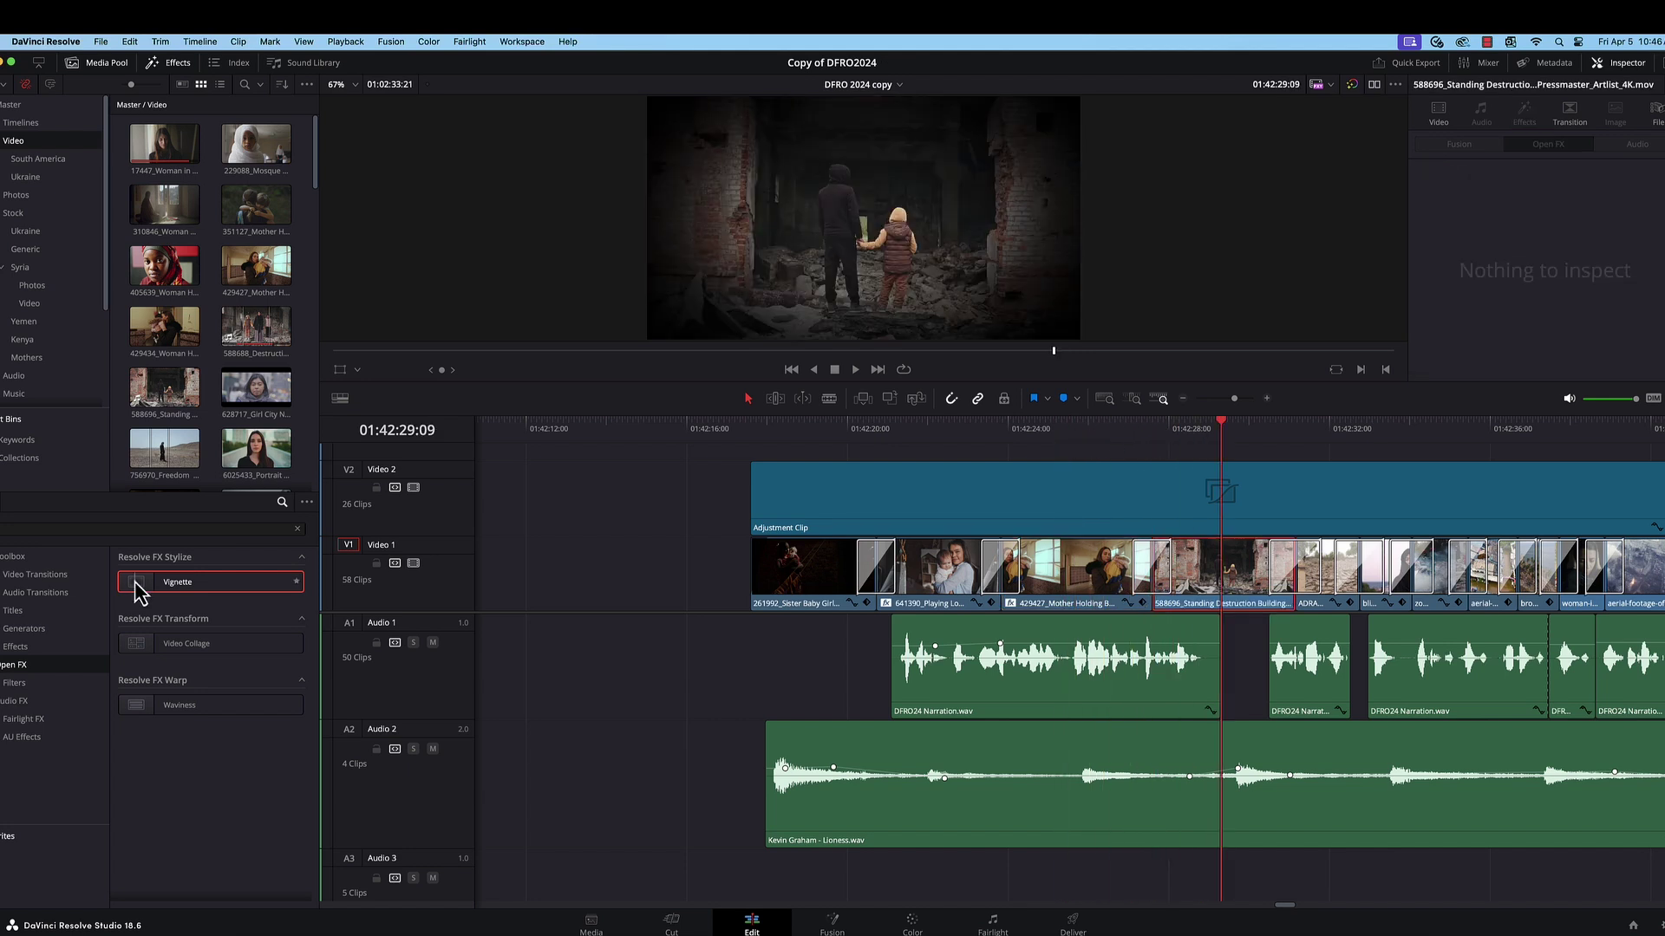
pyautogui.moveTo(138, 594); pyautogui.dragTo(1235, 512)
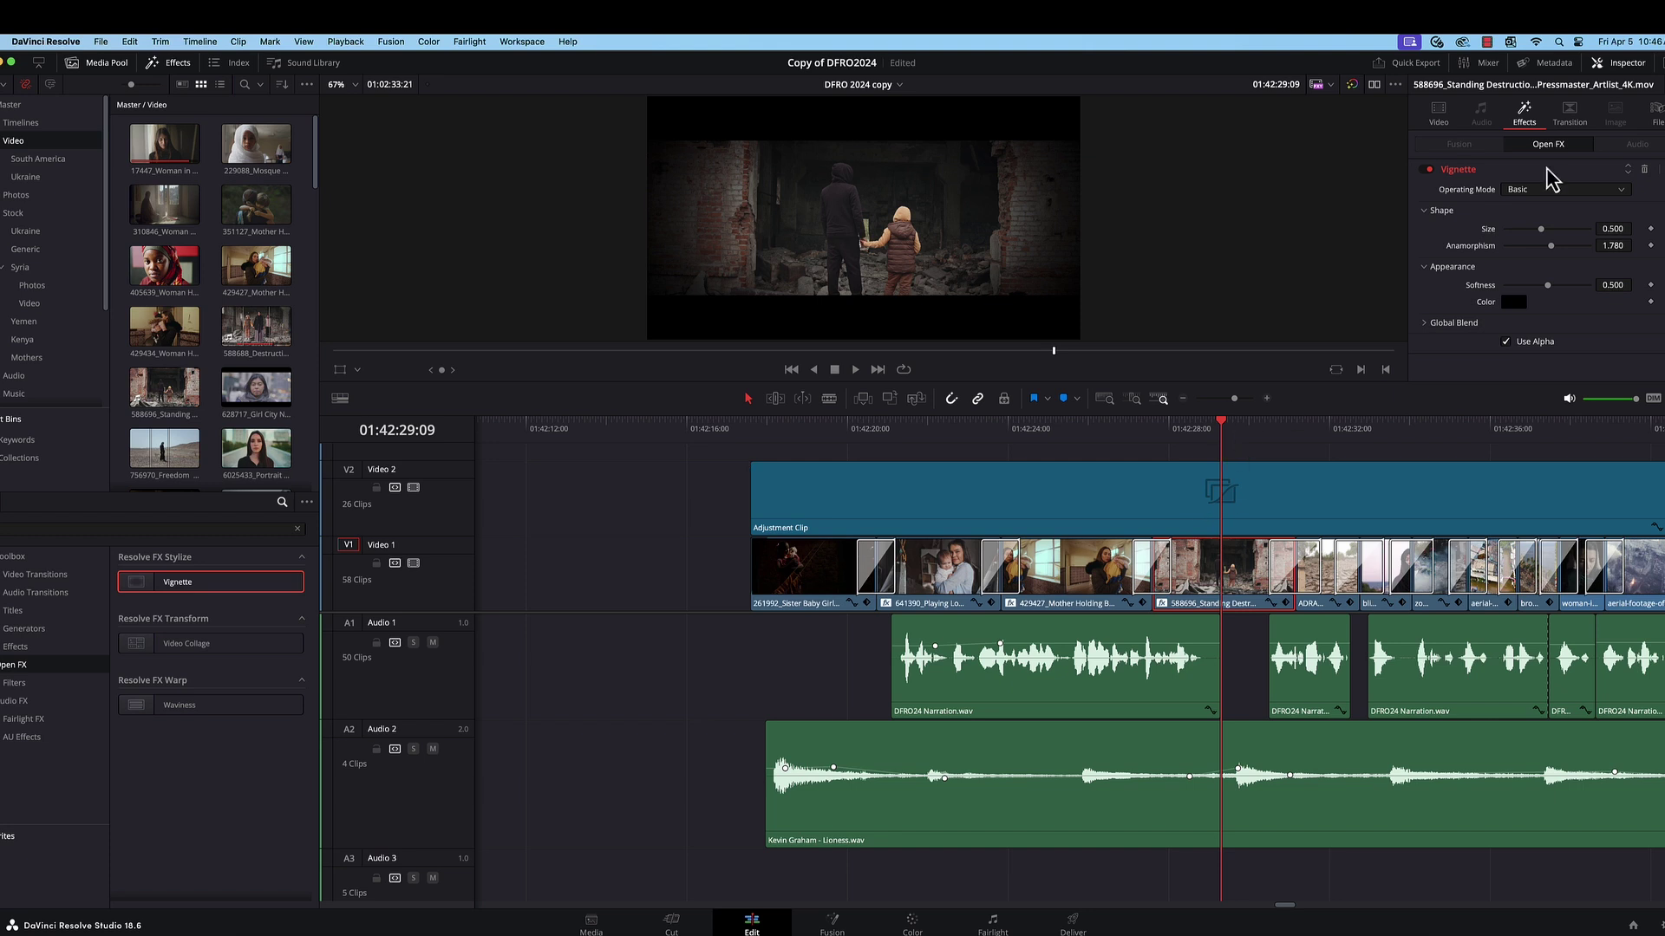
# Set the rubble clip's vignette to Advanced with size 0.566 and anamorphism 1.737
pyautogui.click(1594, 190)
pyautogui.click(1569, 224)
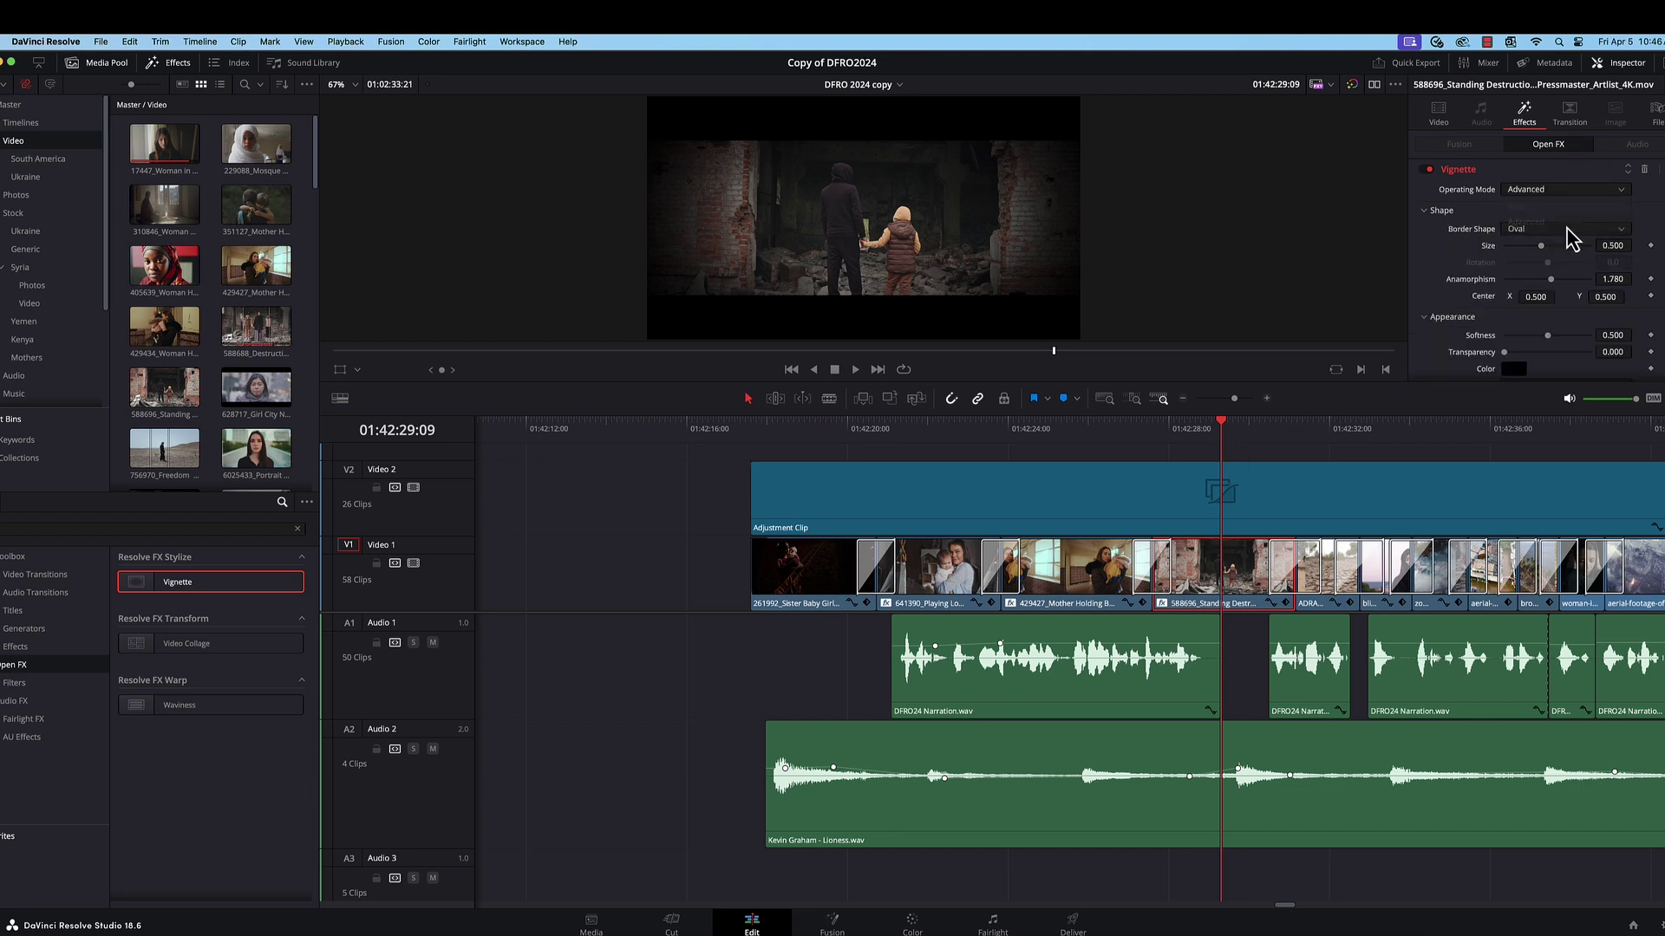
pyautogui.moveTo(1547, 252); pyautogui.dragTo(1549, 248)
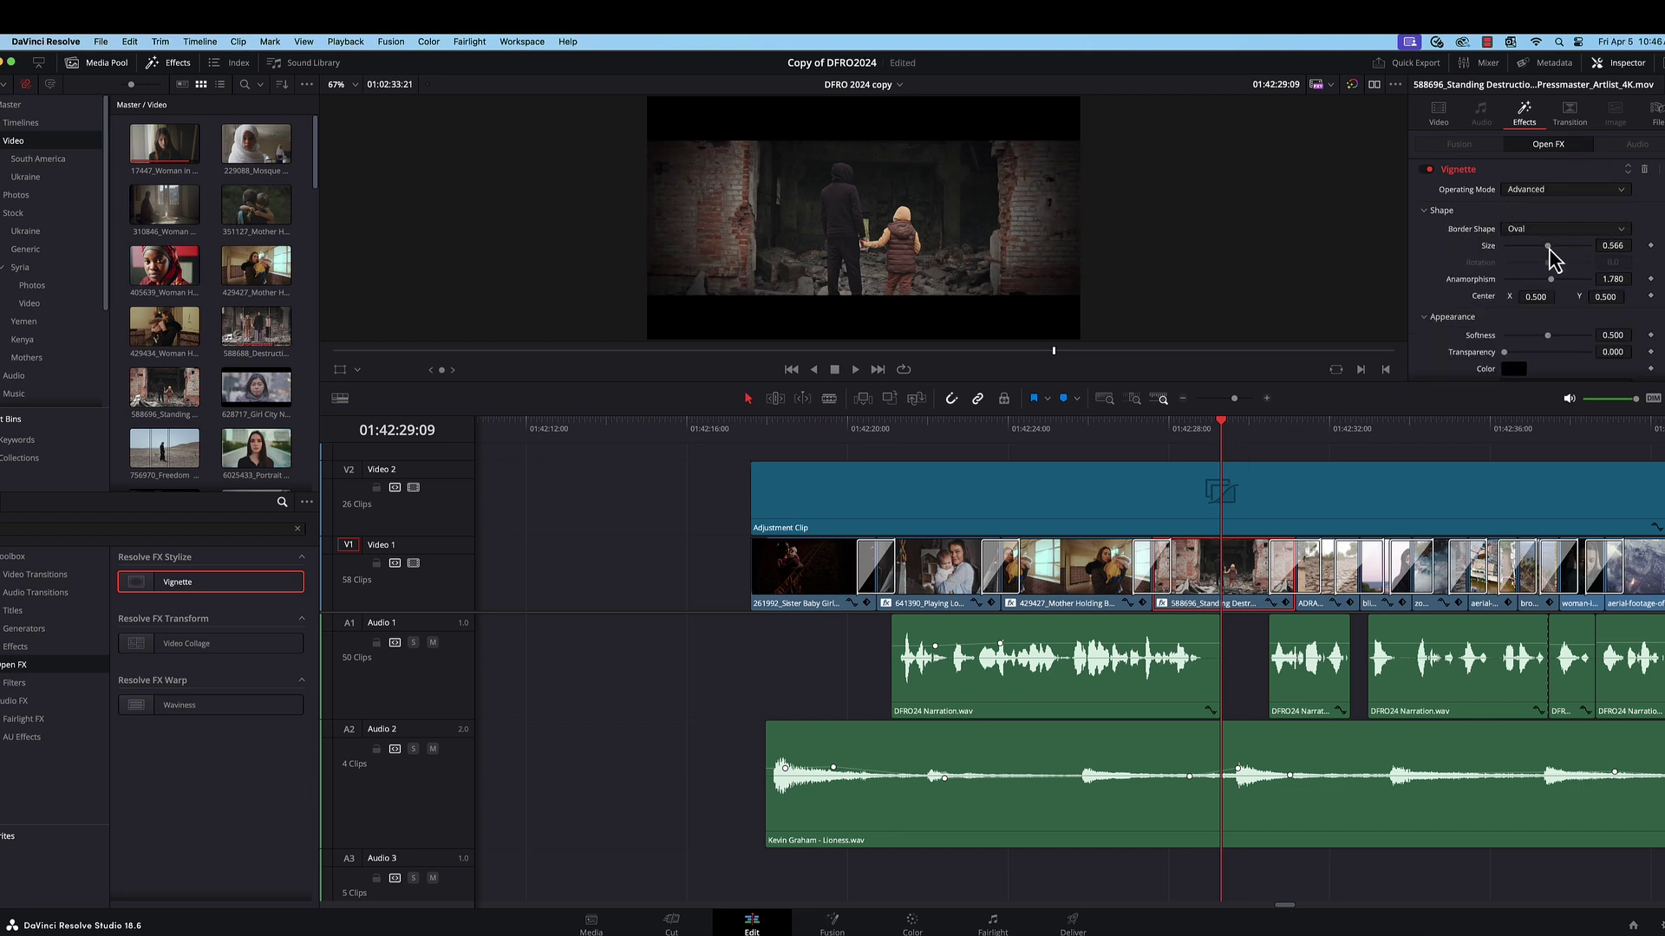
pyautogui.moveTo(1554, 278); pyautogui.dragTo(1550, 279)
pyautogui.moveTo(1223, 438)
pyautogui.mouseDown()
pyautogui.moveTo(761, 438)
pyautogui.moveTo(1222, 438)
pyautogui.mouseUp()
pyautogui.click(18, 532)
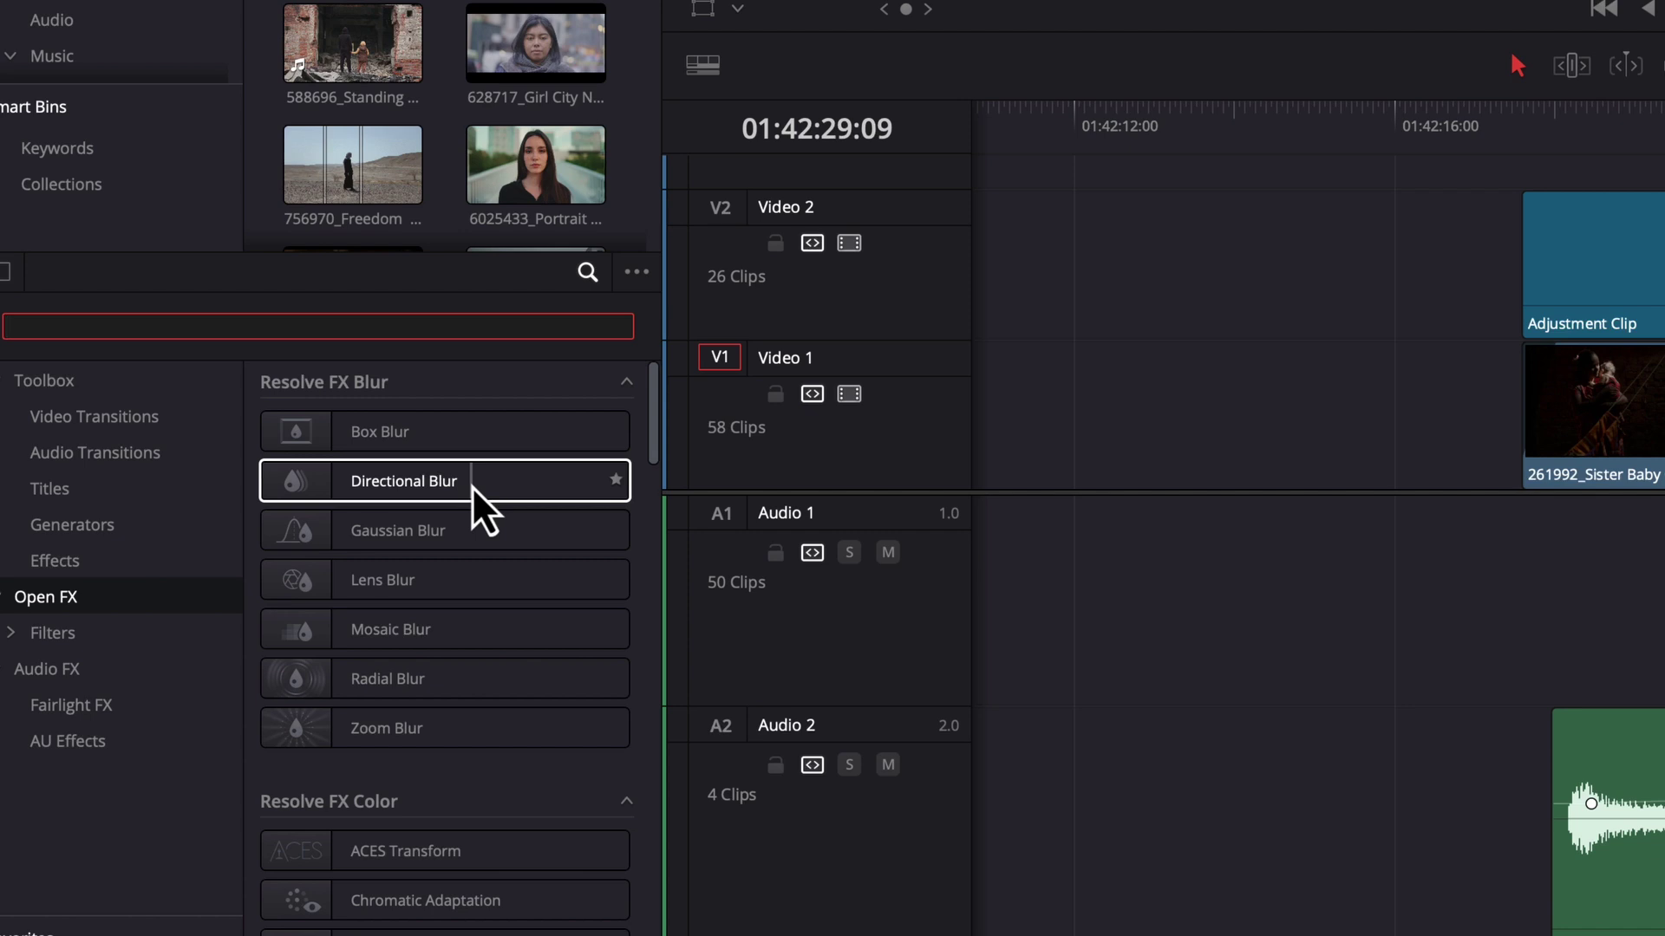
# Search 'Til' and add Tilt-Shift Blur to the 588696 rubble clip
pyautogui.write('T')
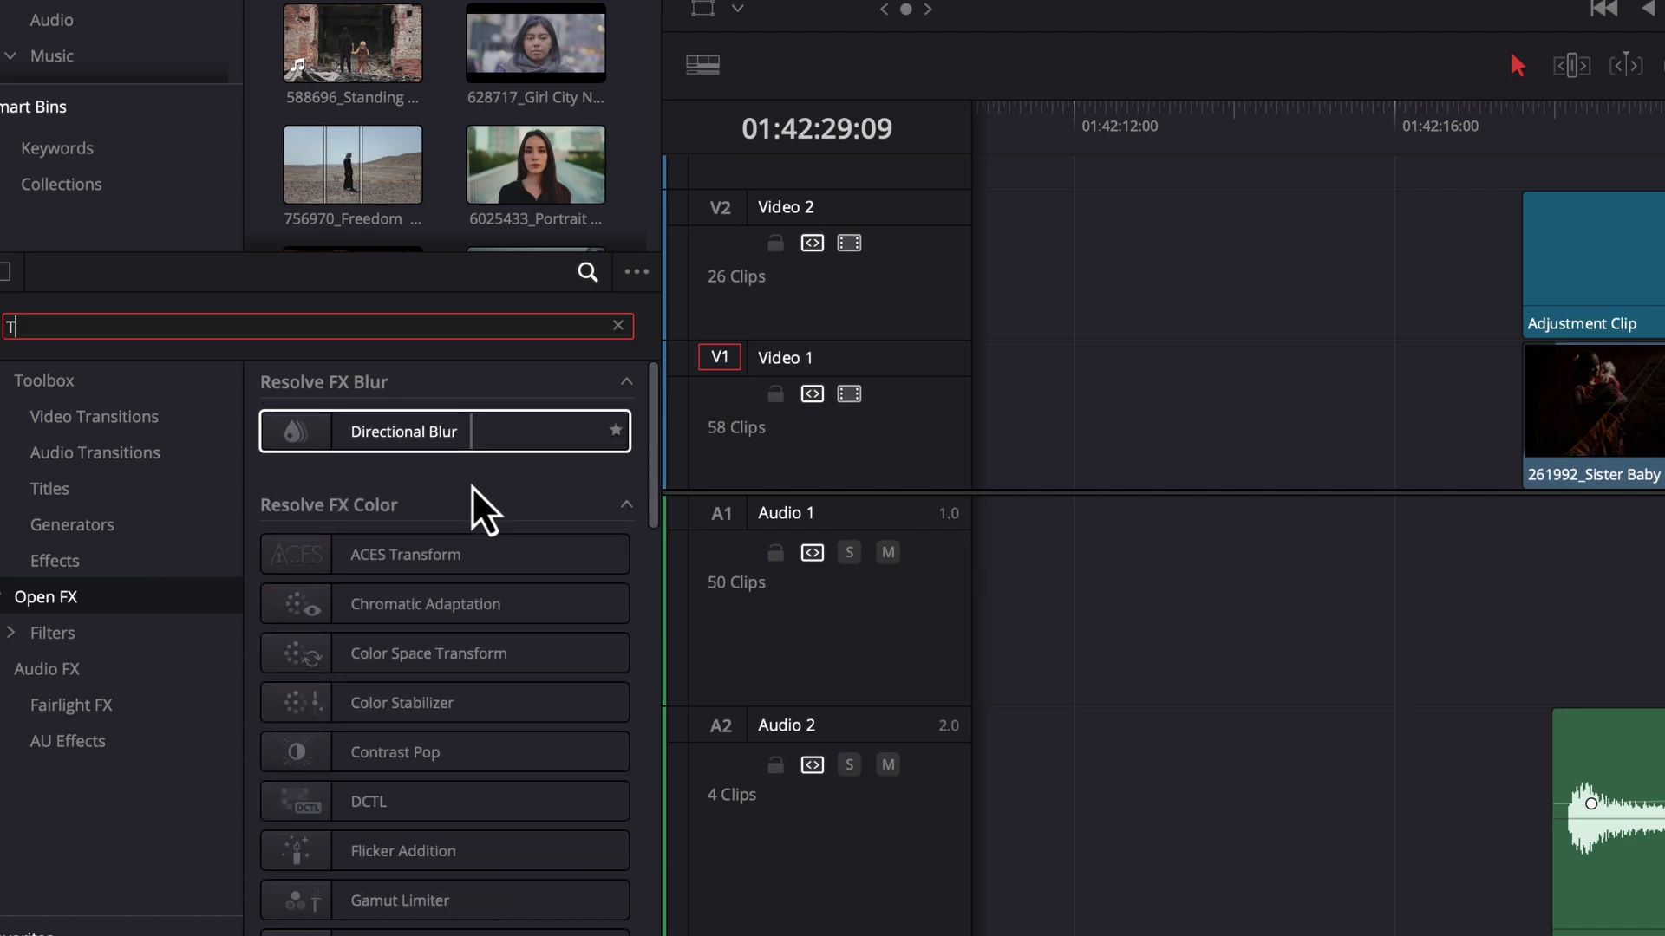
pyautogui.write('il')
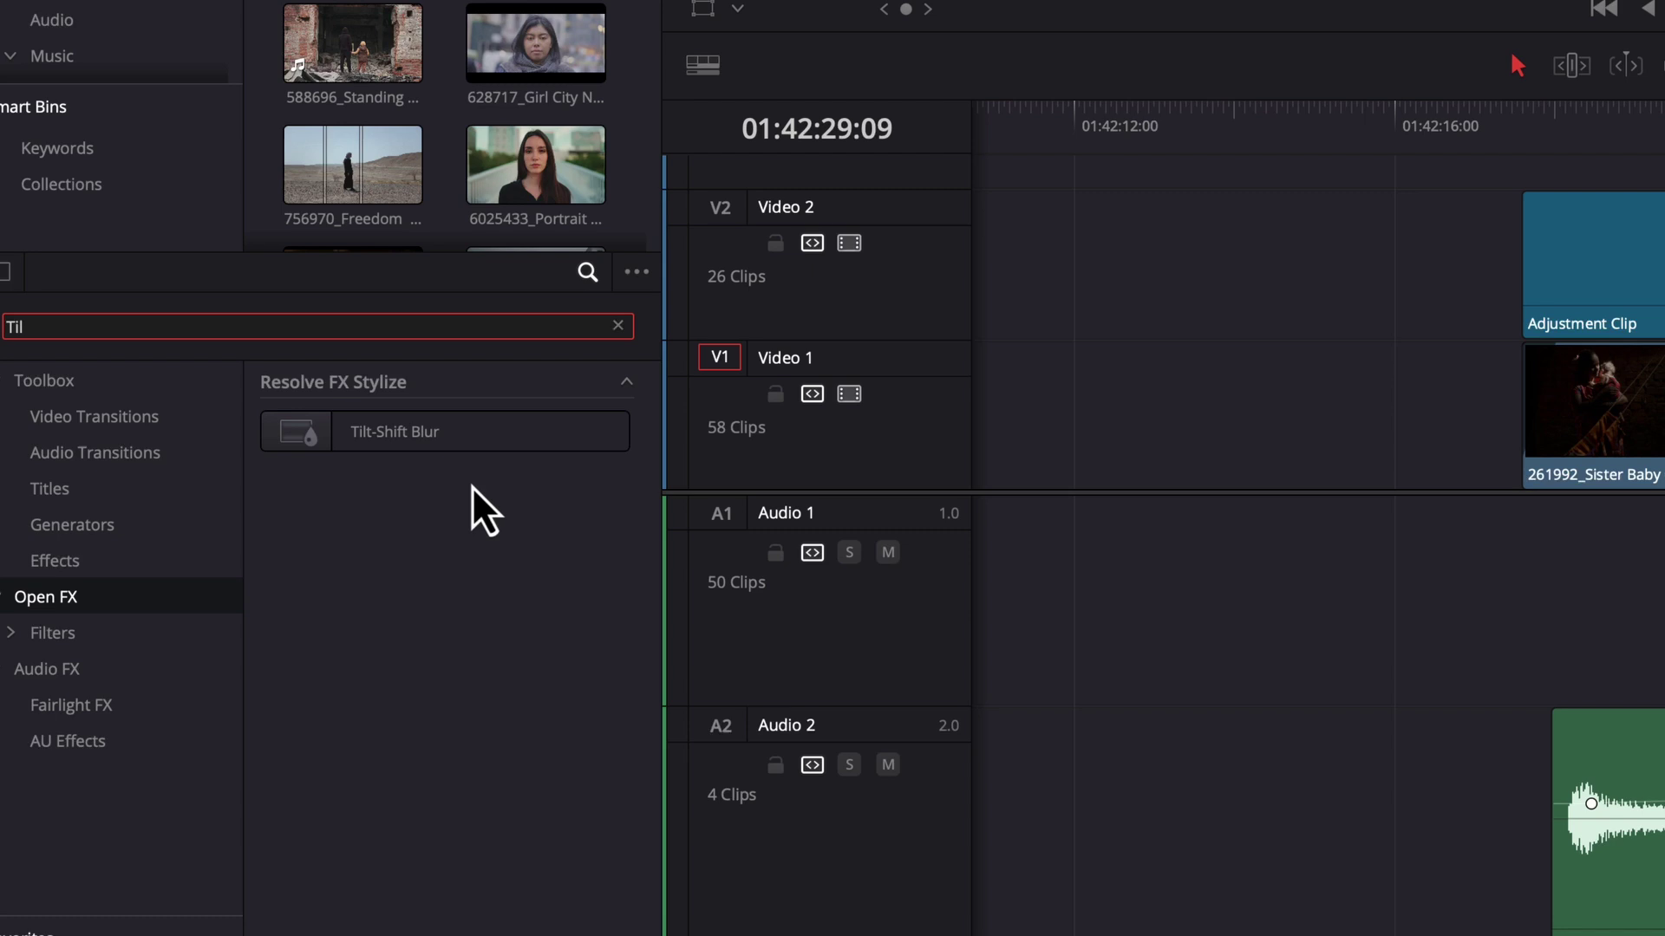
pyautogui.click(289, 434)
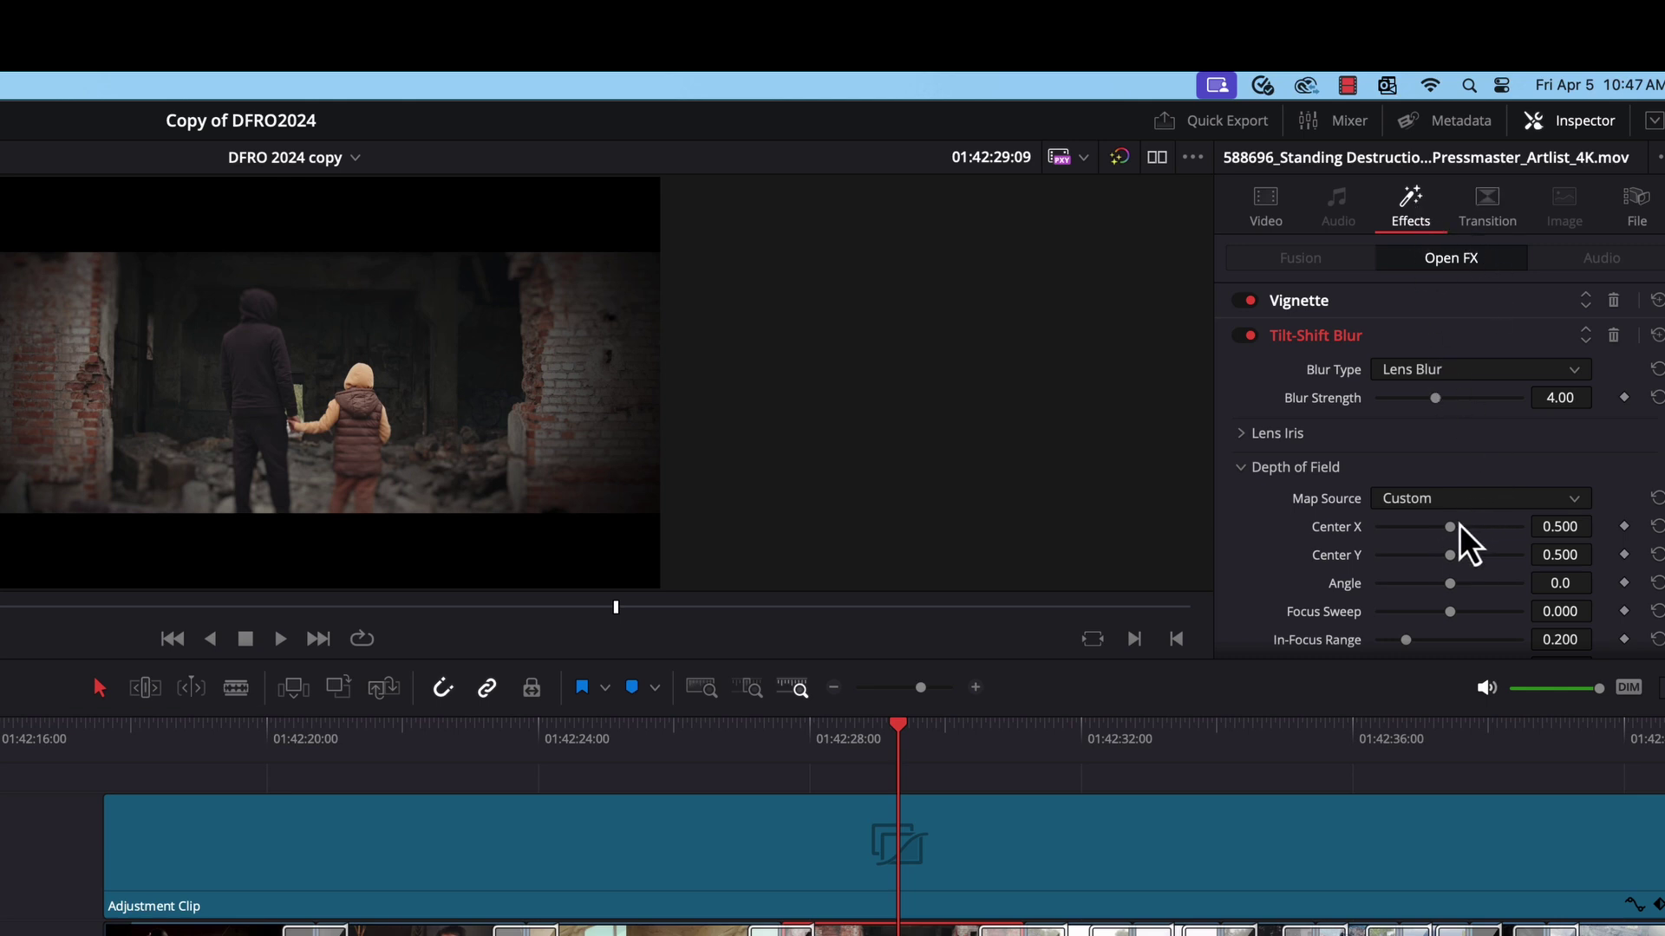
# Set the rubble clip's tilt-shift blur strength to 5.27 and Center Y to 0.558, then preview it
pyautogui.moveTo(1450, 559)
pyautogui.mouseDown()
pyautogui.moveTo(1578, 541)
pyautogui.moveTo(1278, 539)
pyautogui.moveTo(1501, 545)
pyautogui.moveTo(1459, 545)
pyautogui.mouseUp()
pyautogui.scroll(-2, 1511, 480)
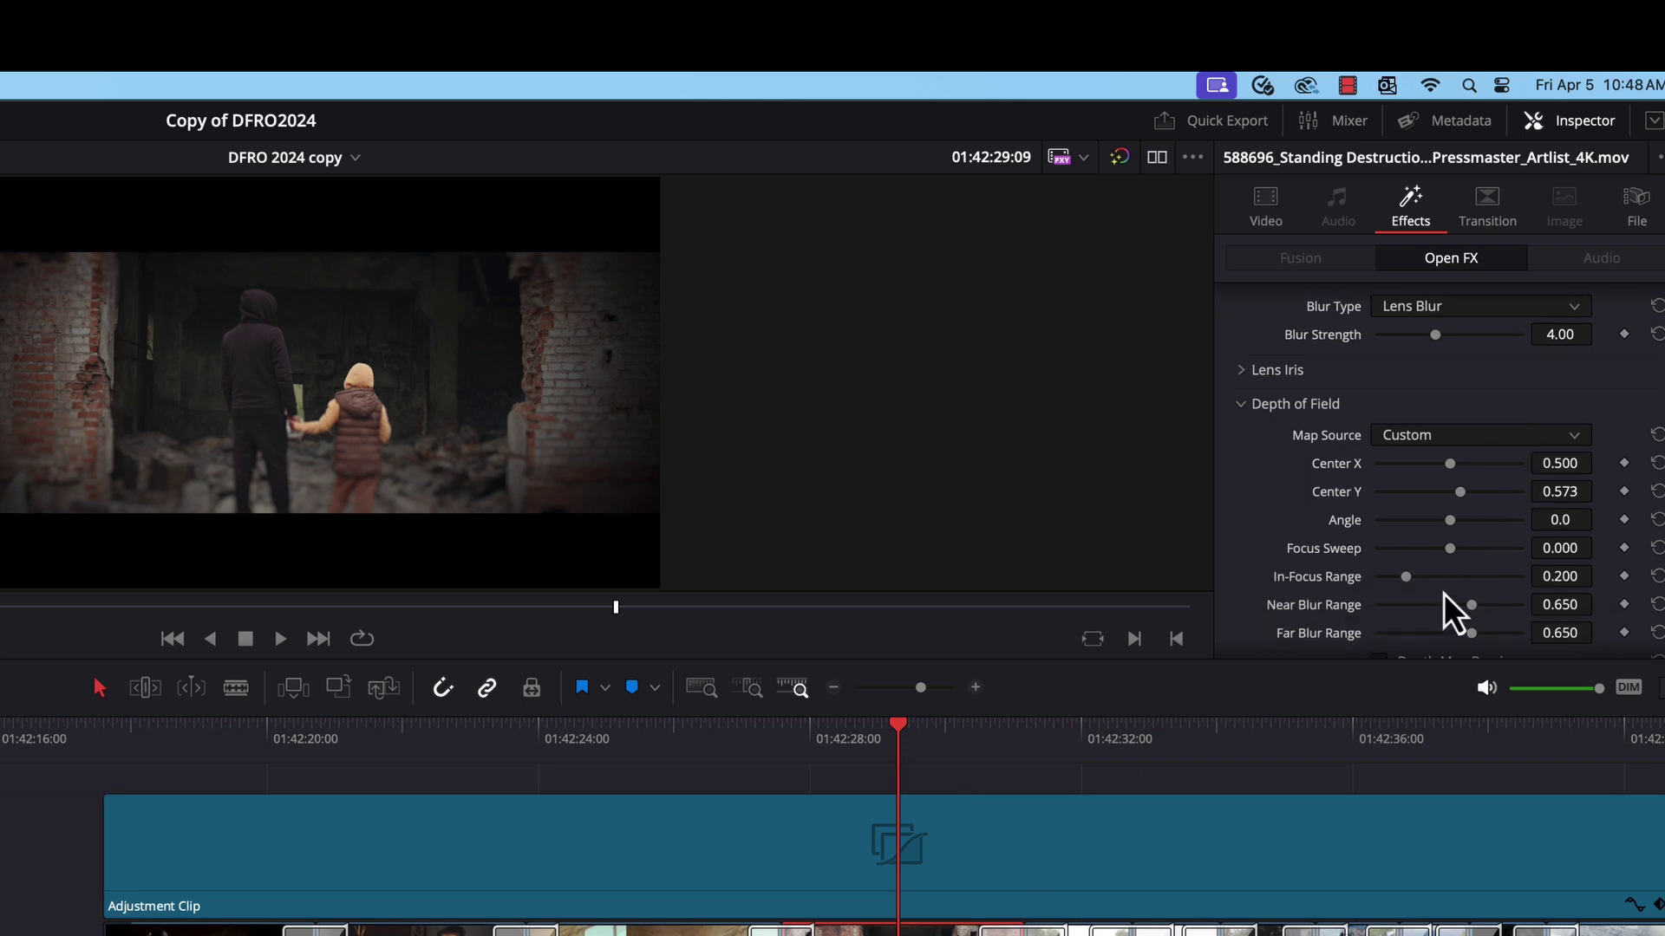
pyautogui.scroll(1, 1444, 593)
pyautogui.moveTo(1434, 378)
pyautogui.mouseDown()
pyautogui.moveTo(1467, 374)
pyautogui.moveTo(1453, 378)
pyautogui.mouseUp()
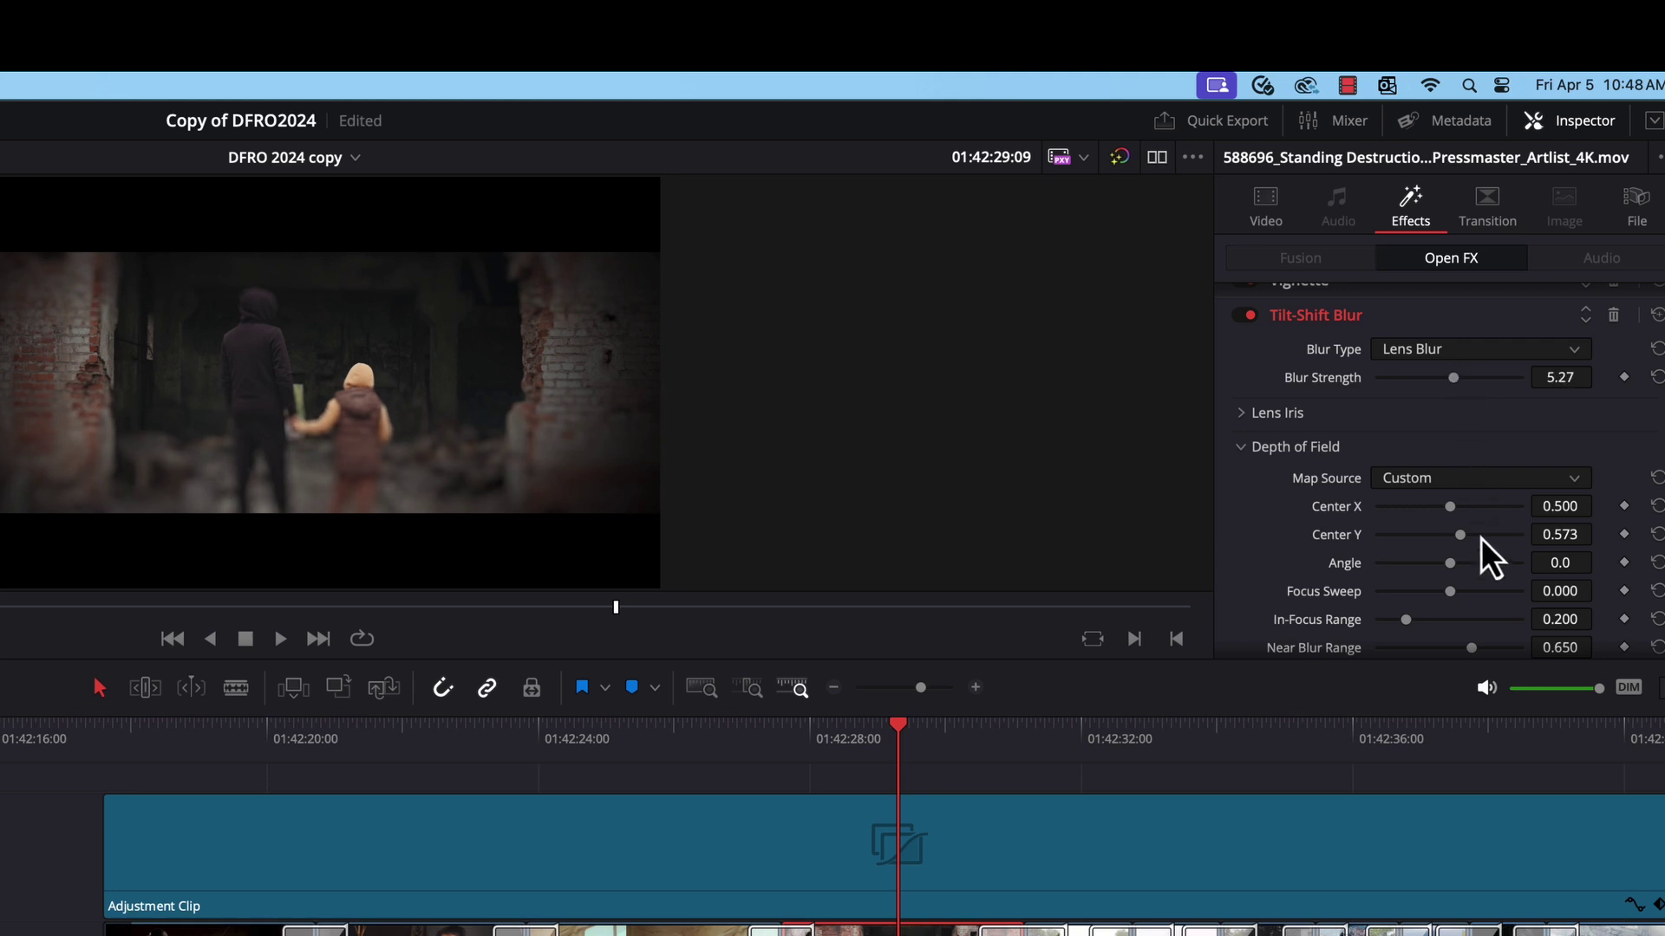
pyautogui.moveTo(1464, 538)
pyautogui.mouseDown()
pyautogui.moveTo(1490, 534)
pyautogui.moveTo(1438, 529)
pyautogui.moveTo(1456, 529)
pyautogui.mouseUp()
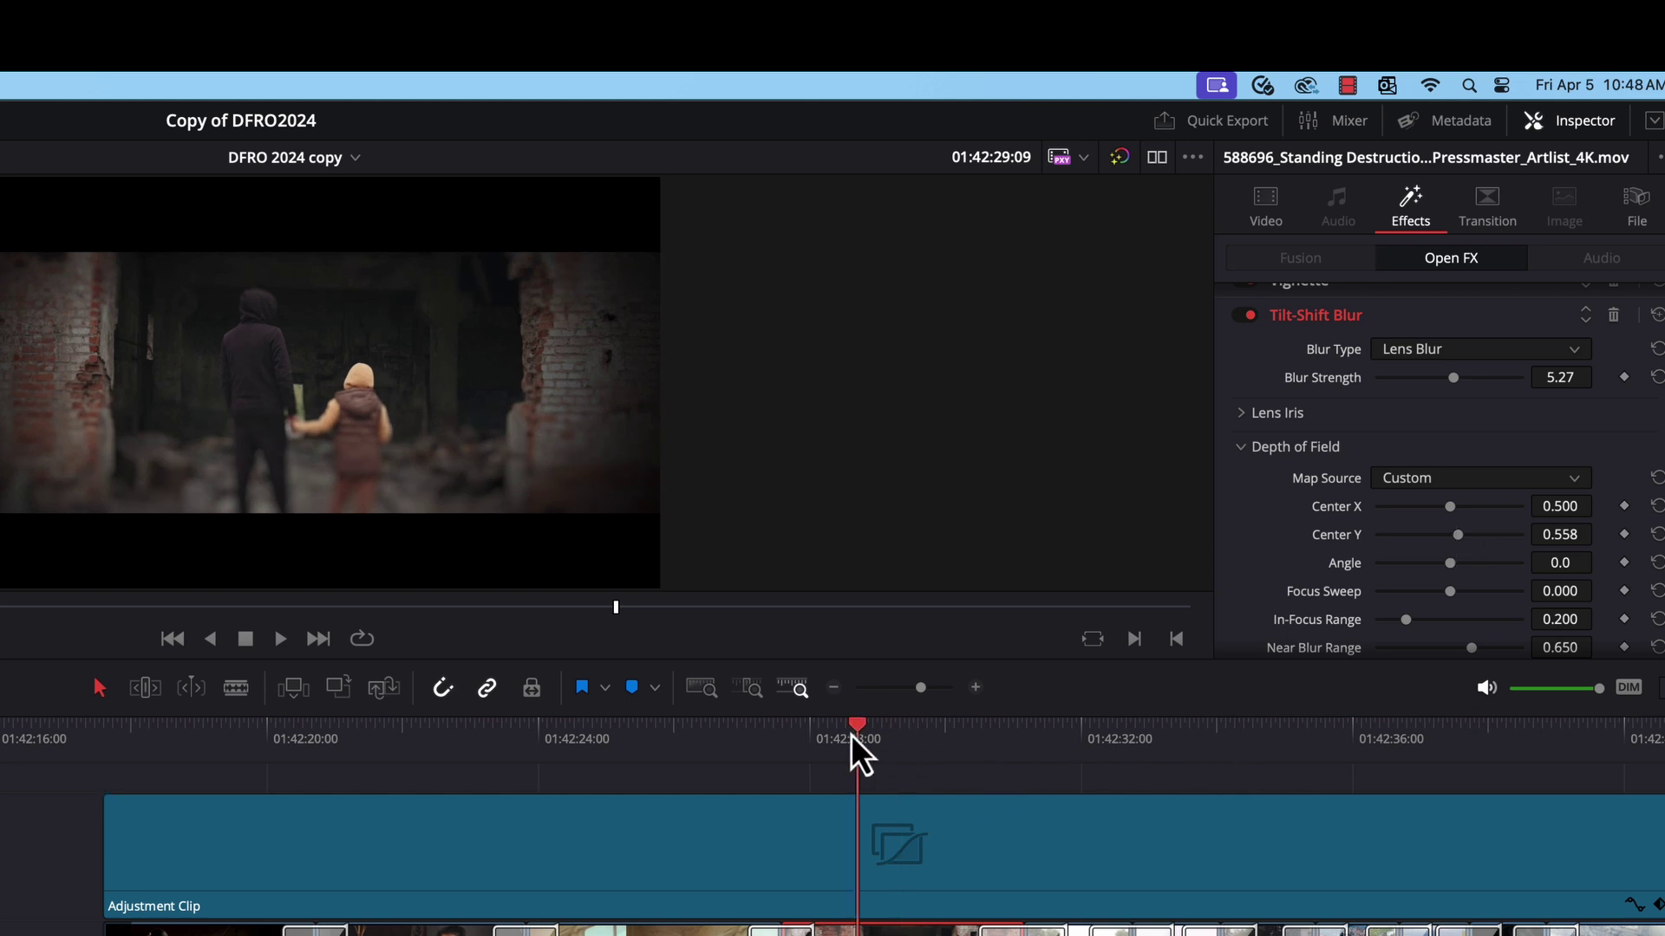
pyautogui.moveTo(851, 735); pyautogui.dragTo(1058, 730)
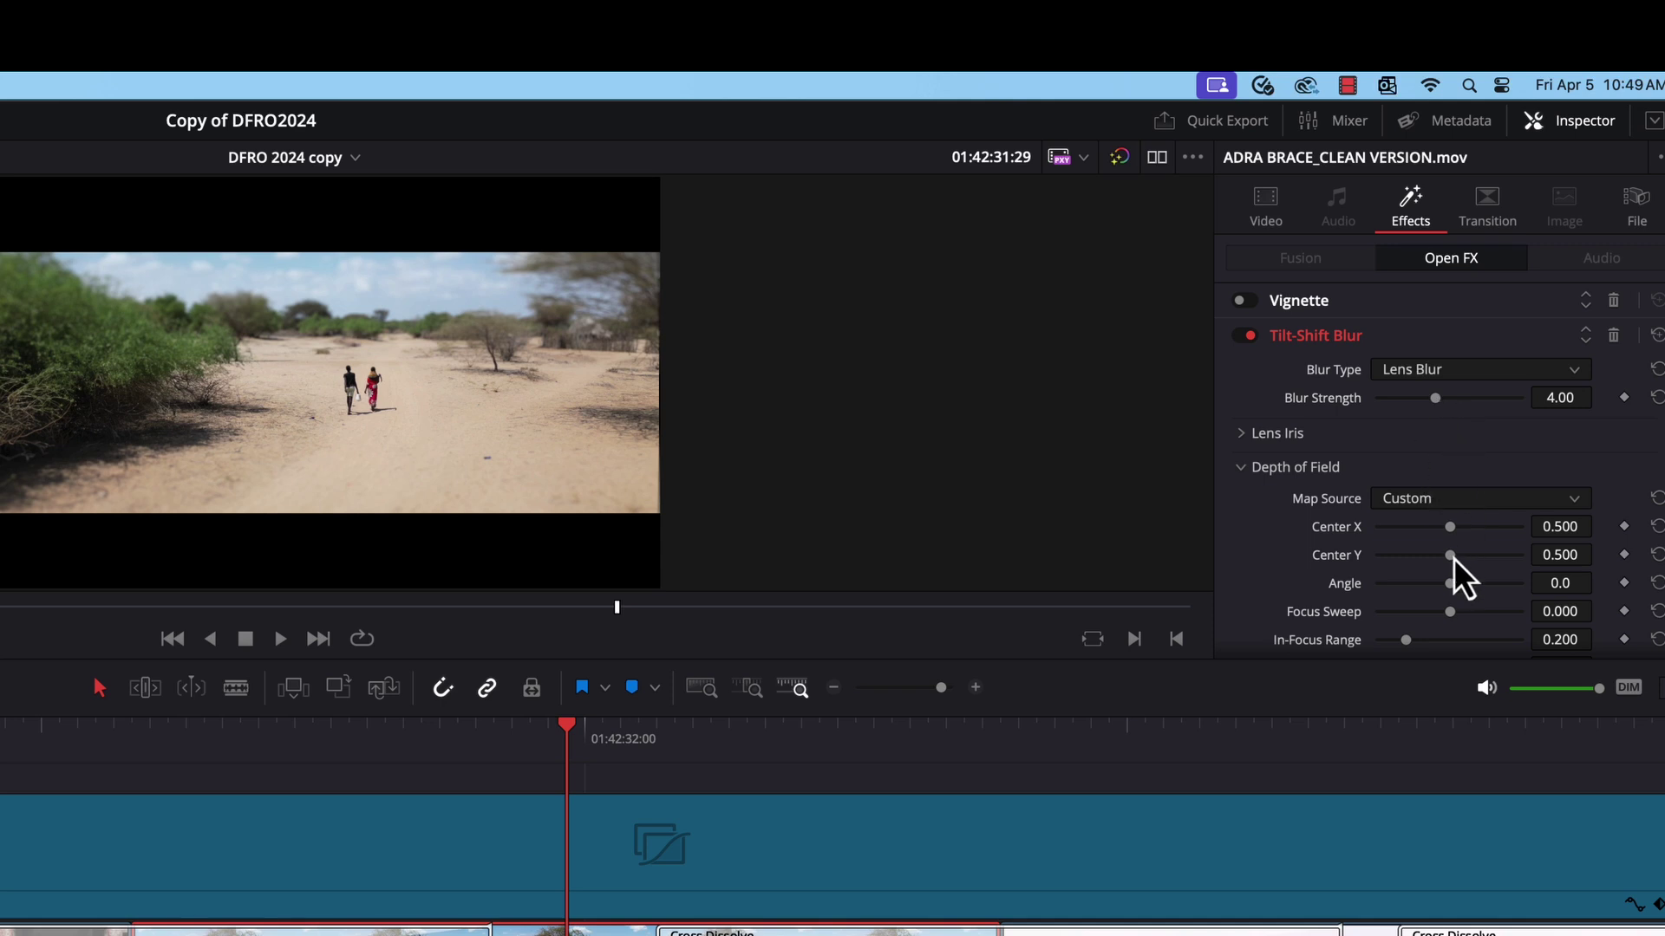
# Set the desert clip's tilt-shift blur strength to 5.58 and Center Y to 0.558
pyautogui.moveTo(1453, 555); pyautogui.dragTo(1472, 554)
pyautogui.moveTo(1437, 399)
pyautogui.mouseDown()
pyautogui.moveTo(1494, 397)
pyautogui.moveTo(1464, 400)
pyautogui.mouseUp()
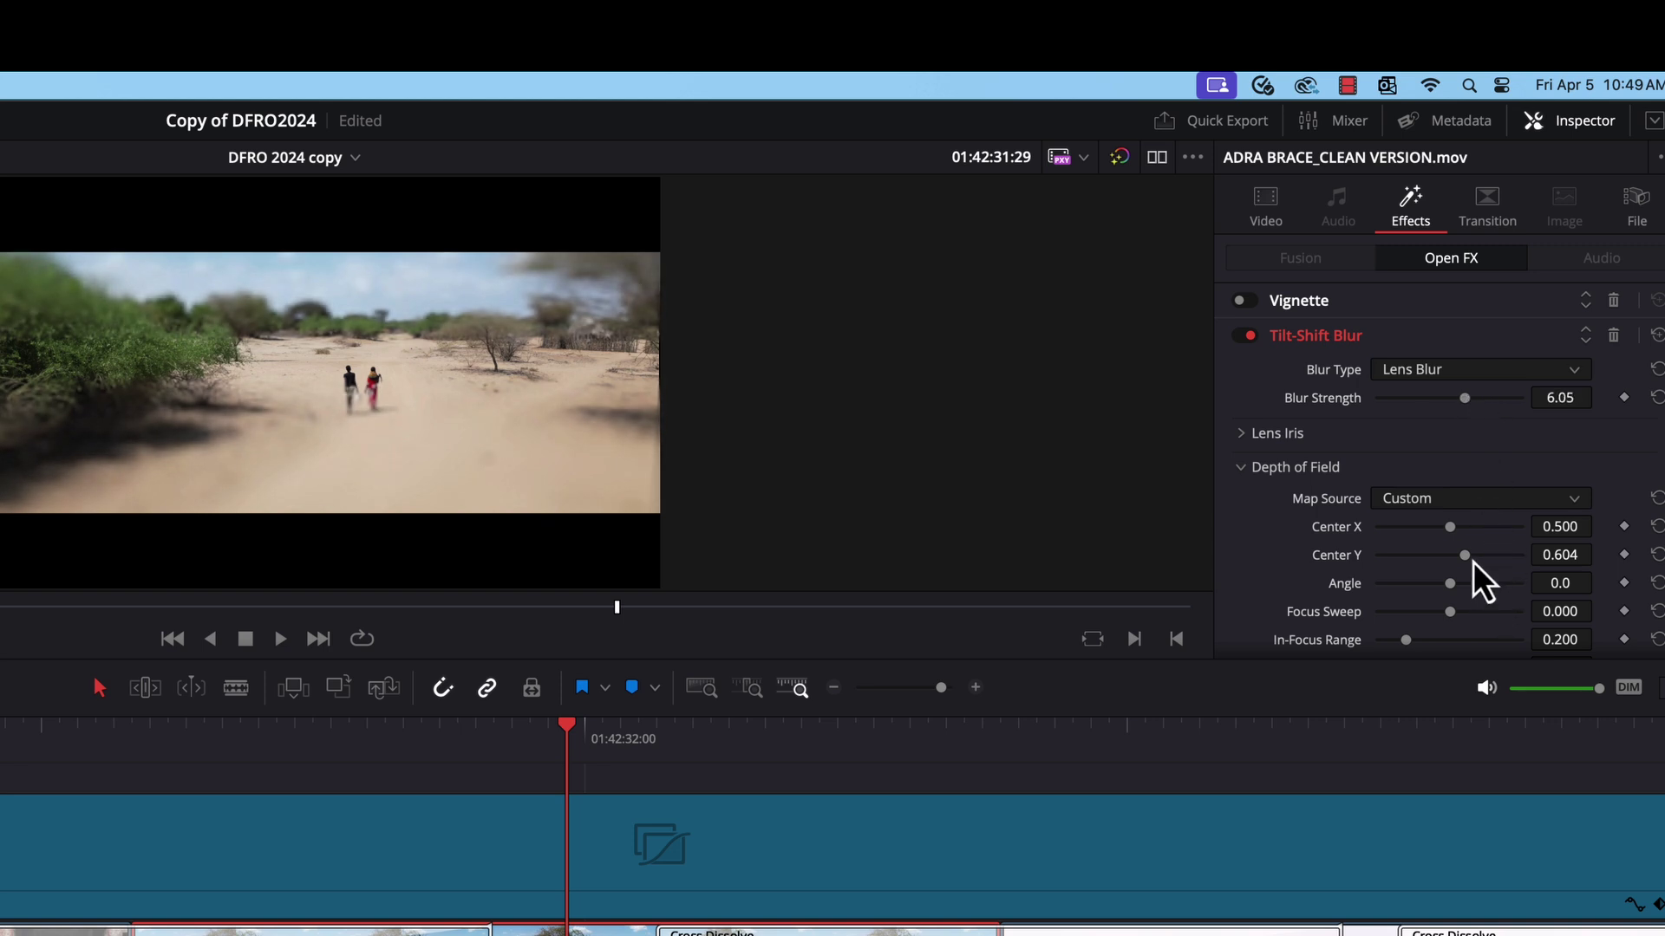
pyautogui.moveTo(1467, 560); pyautogui.dragTo(1450, 564)
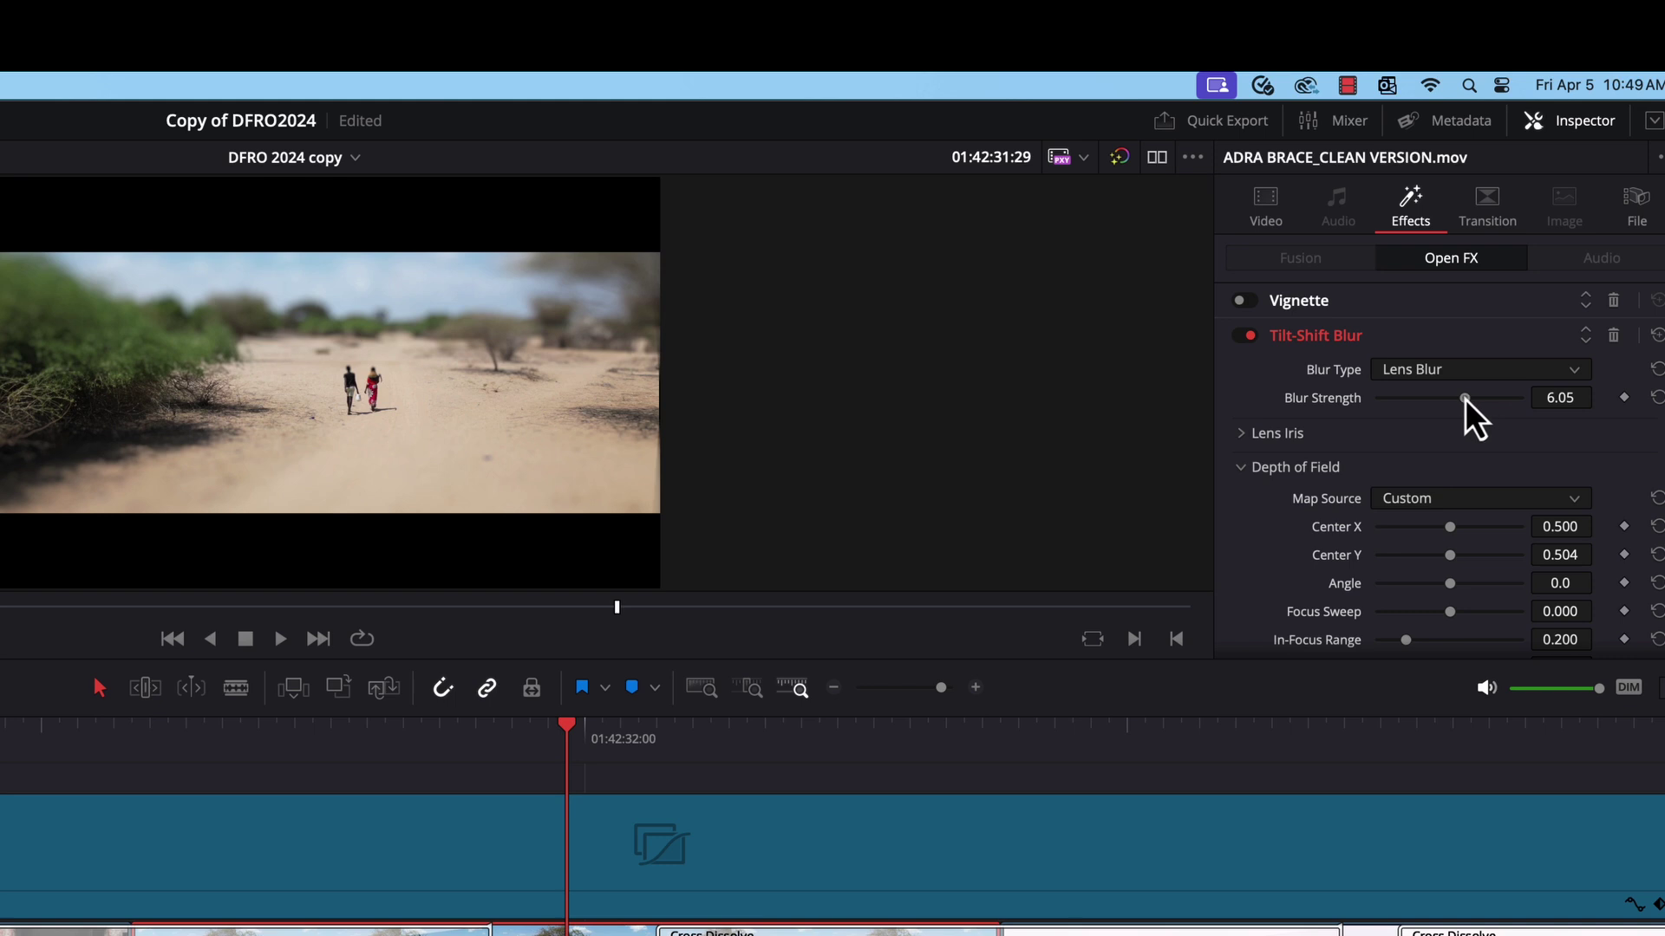
pyautogui.moveTo(1465, 399); pyautogui.dragTo(1456, 404)
pyautogui.moveTo(1453, 559); pyautogui.dragTo(1457, 558)
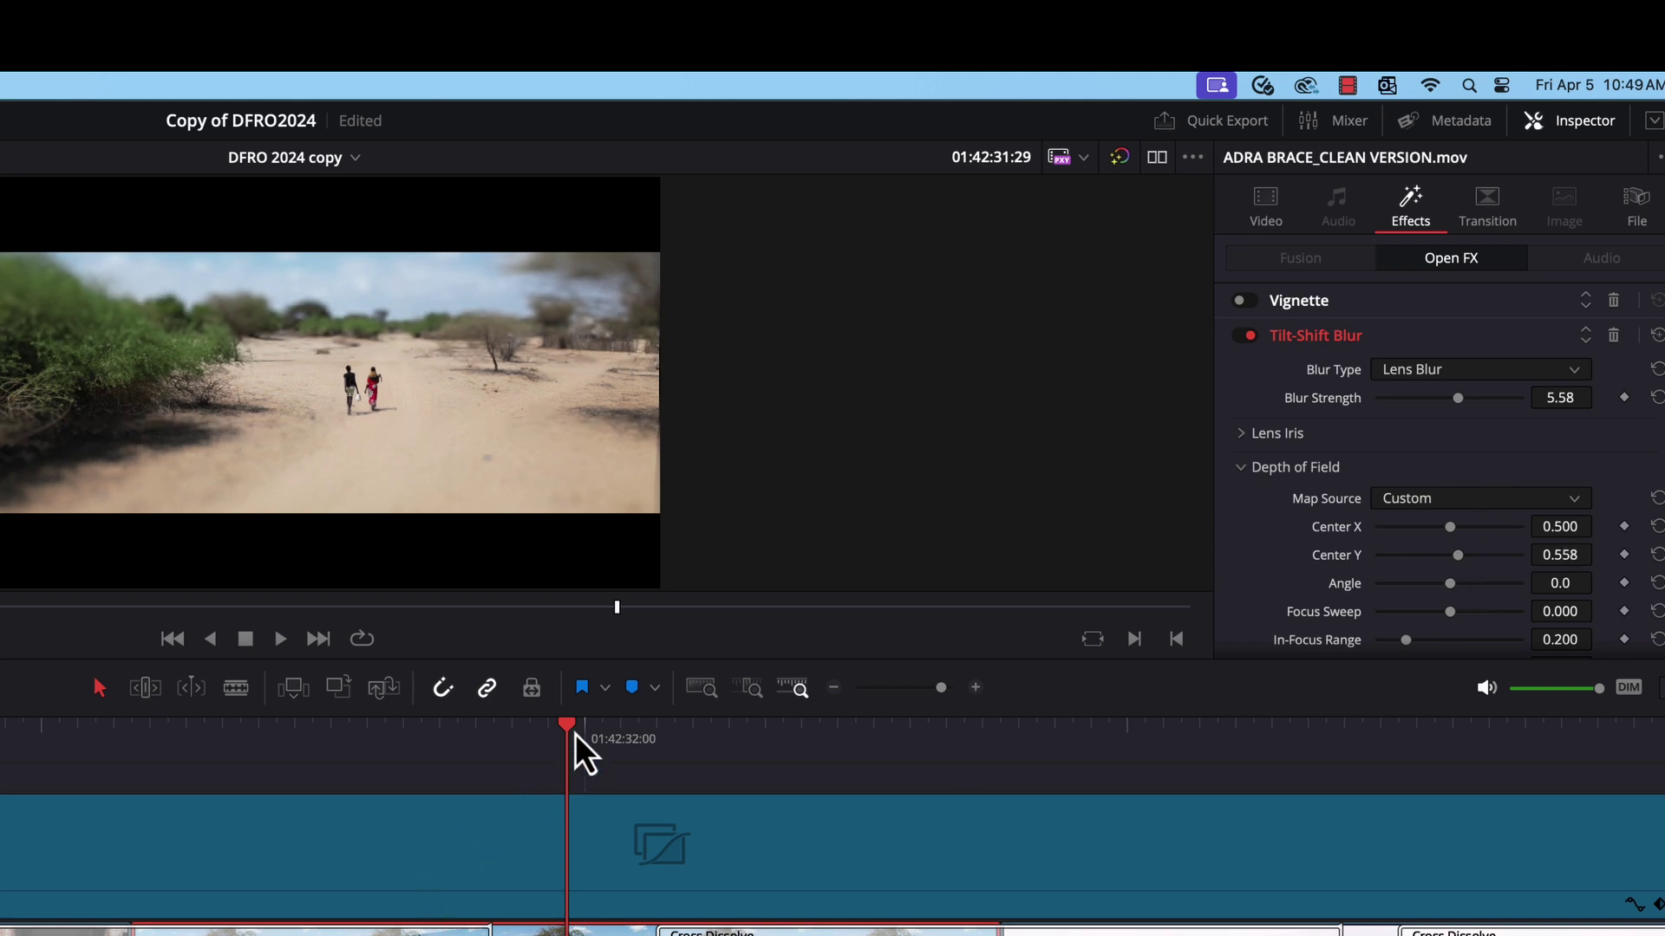
# Scrub back and play the blurred desert shot briefly to review it
pyautogui.moveTo(574, 733); pyautogui.dragTo(94, 675)
pyautogui.press('space')
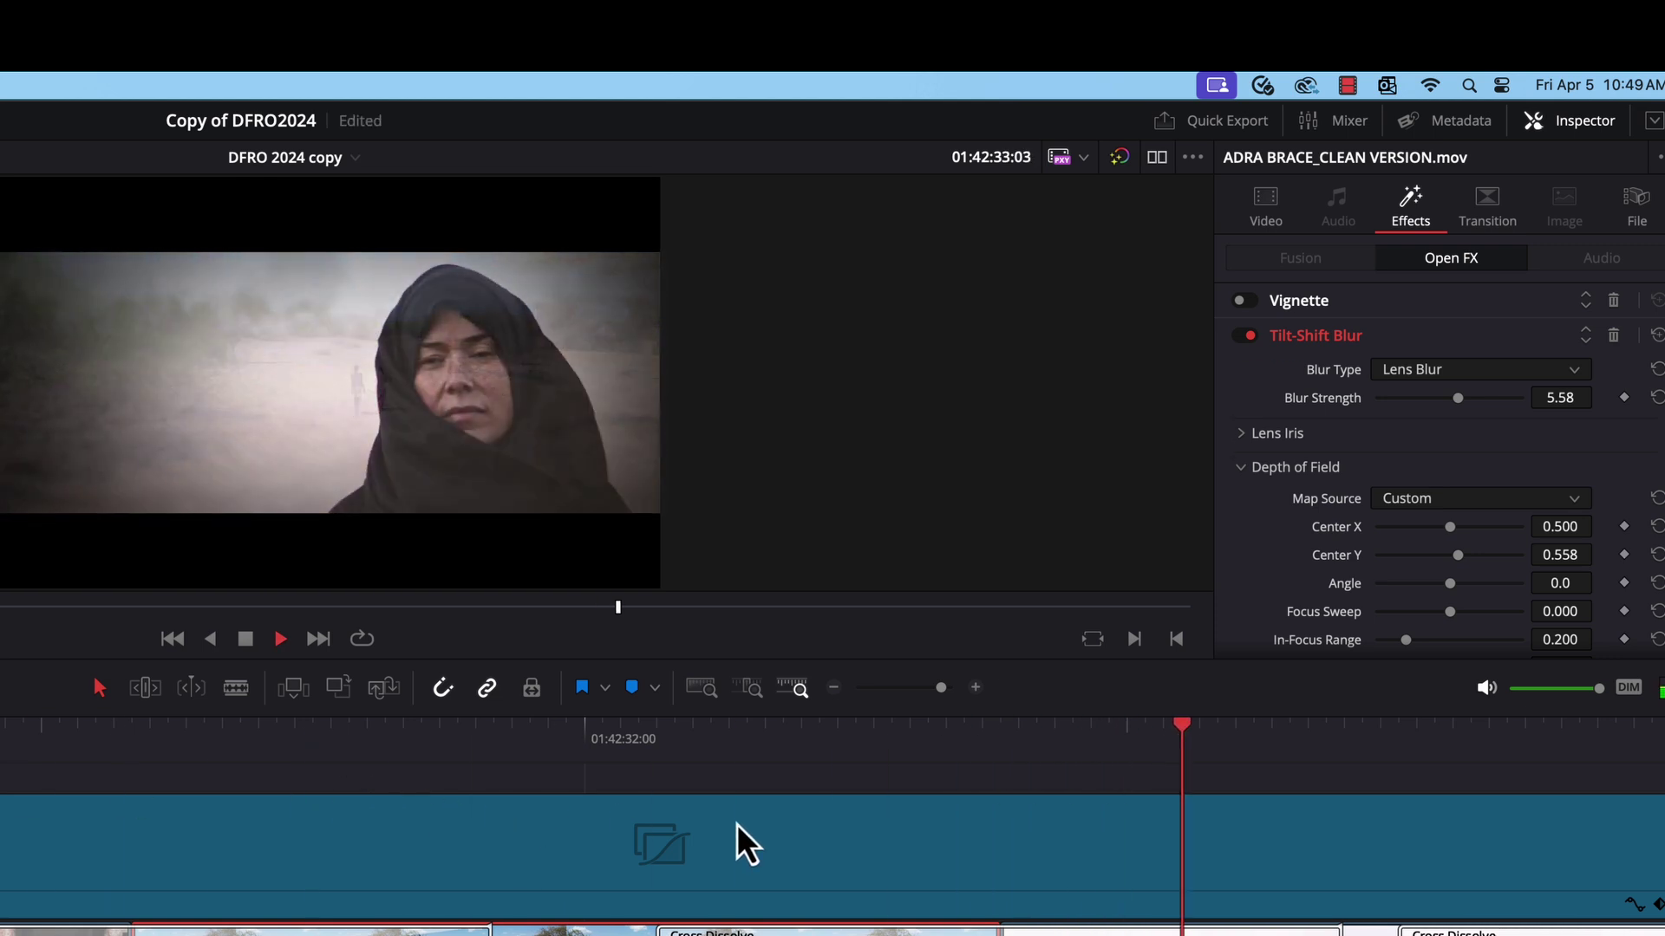
pyautogui.press('space')
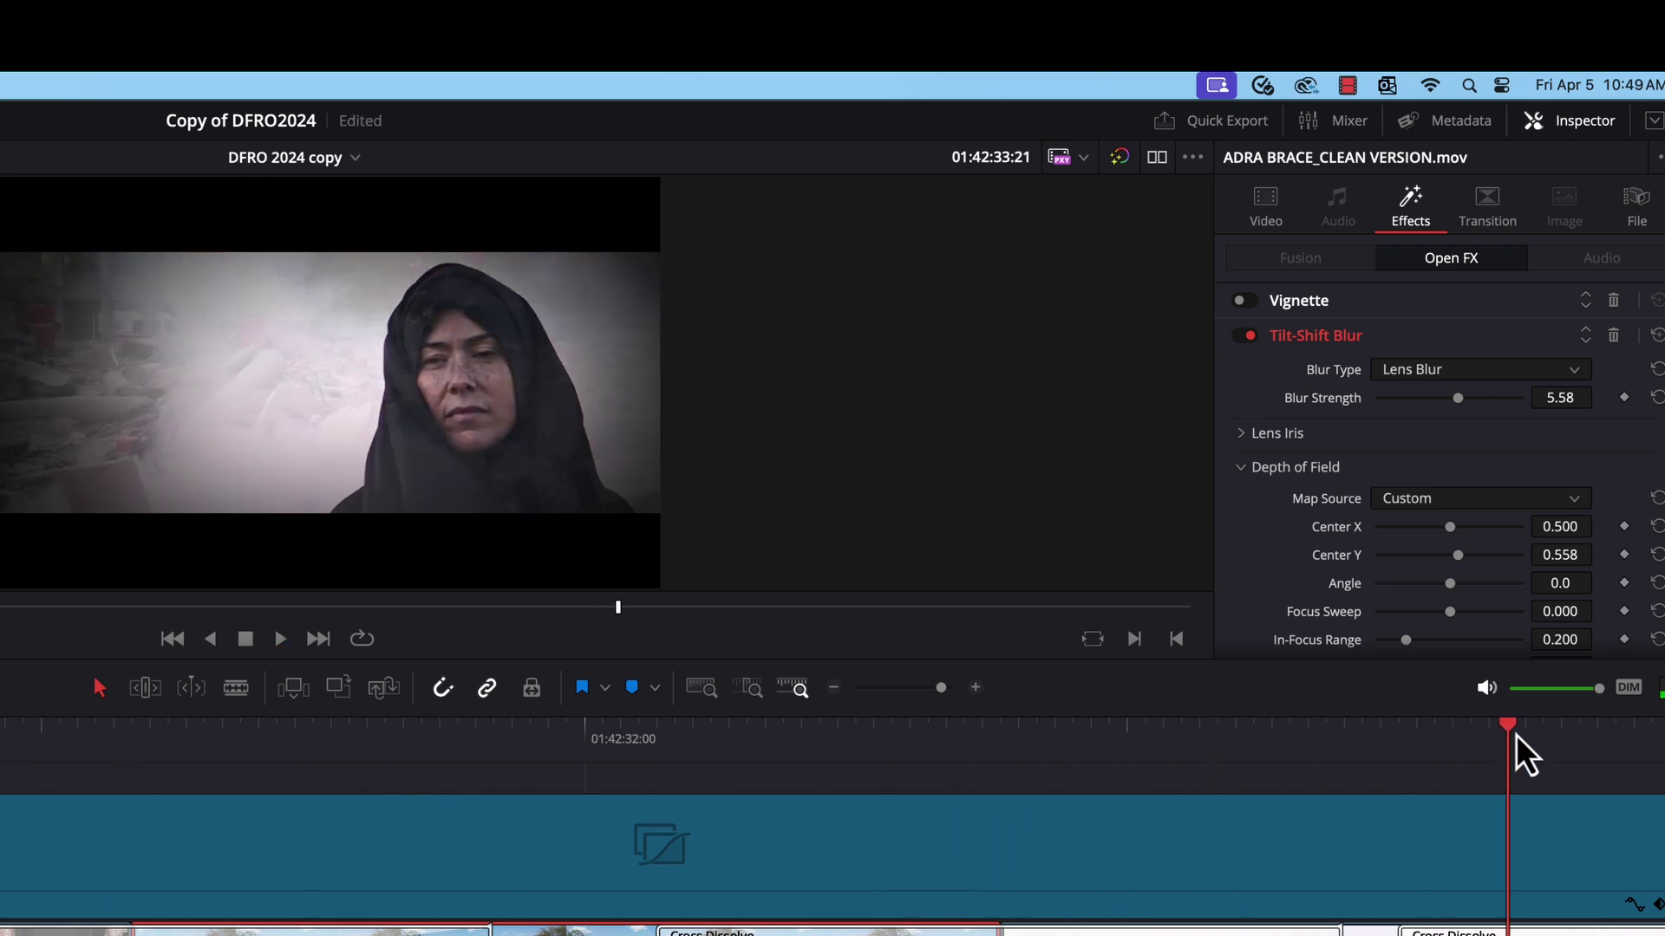
pyautogui.moveTo(1515, 735); pyautogui.dragTo(0, 849)
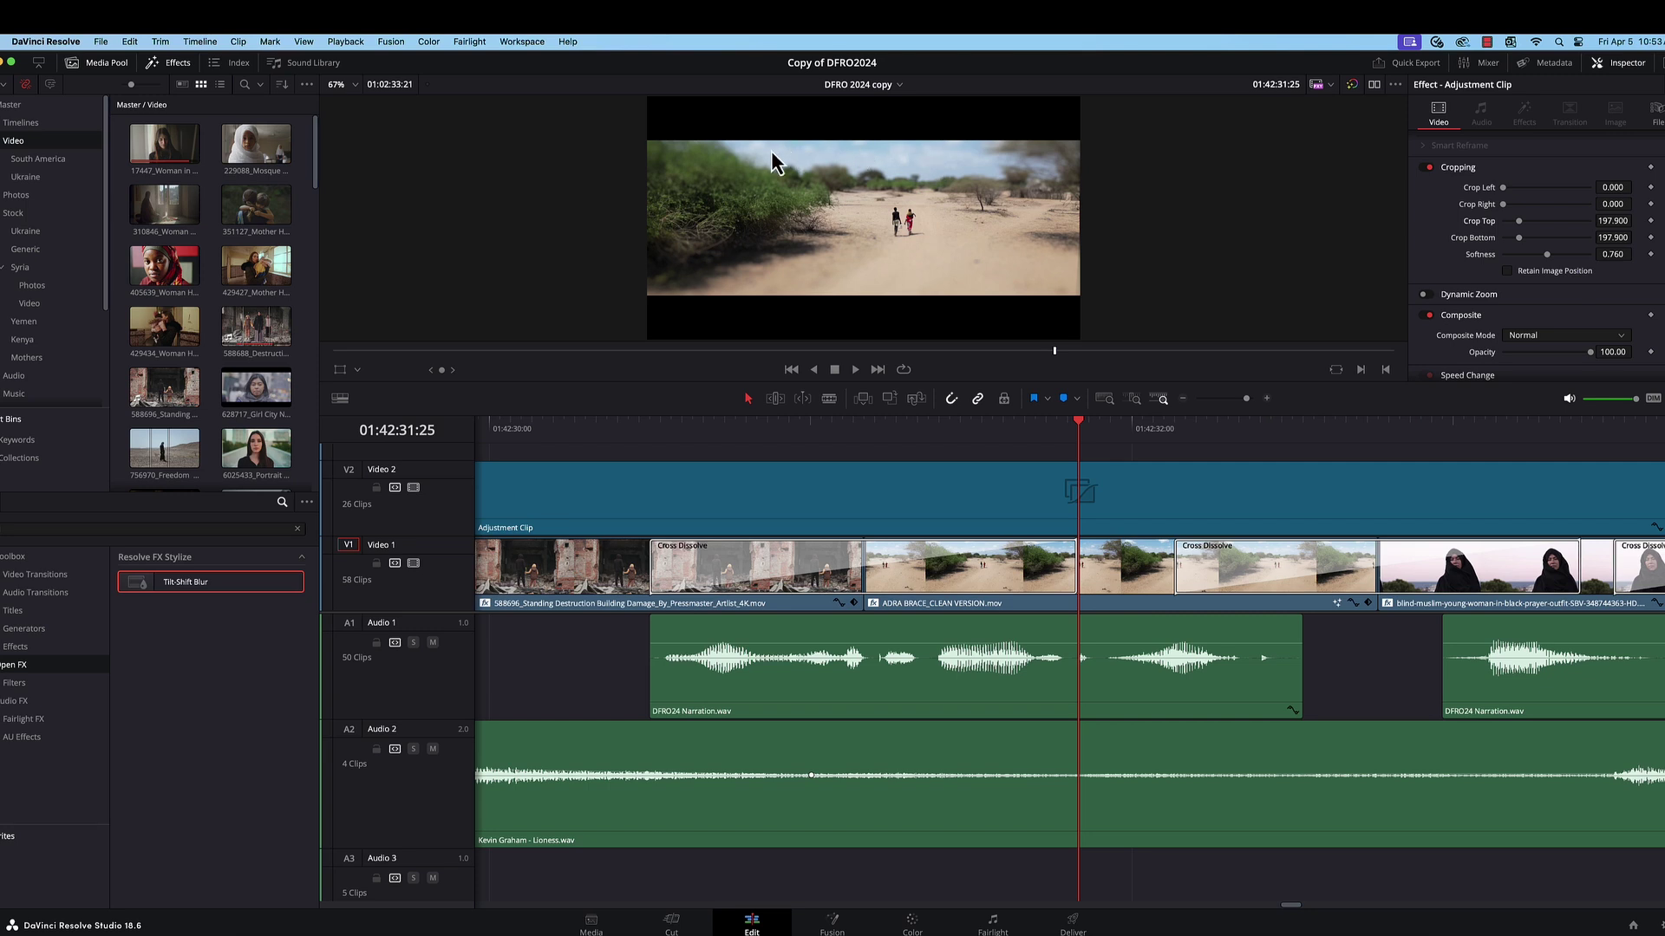
# Switch to the DFRO 2024 timeline and select the mother-holding-baby clip on V1
pyautogui.click(896, 90)
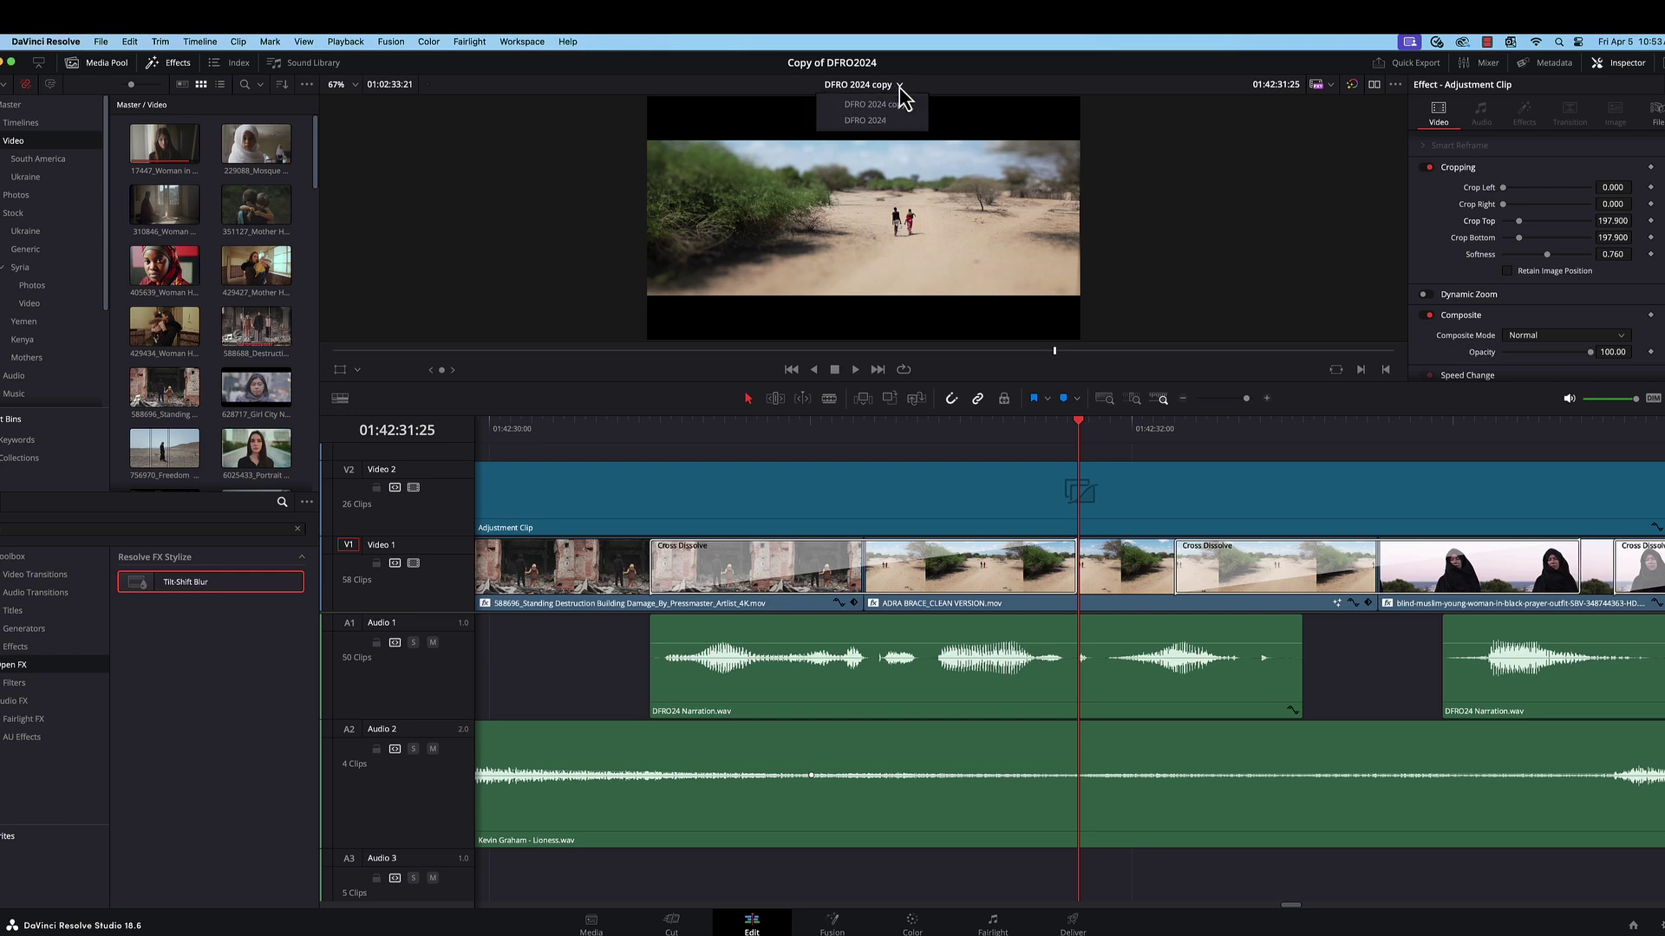
pyautogui.click(867, 120)
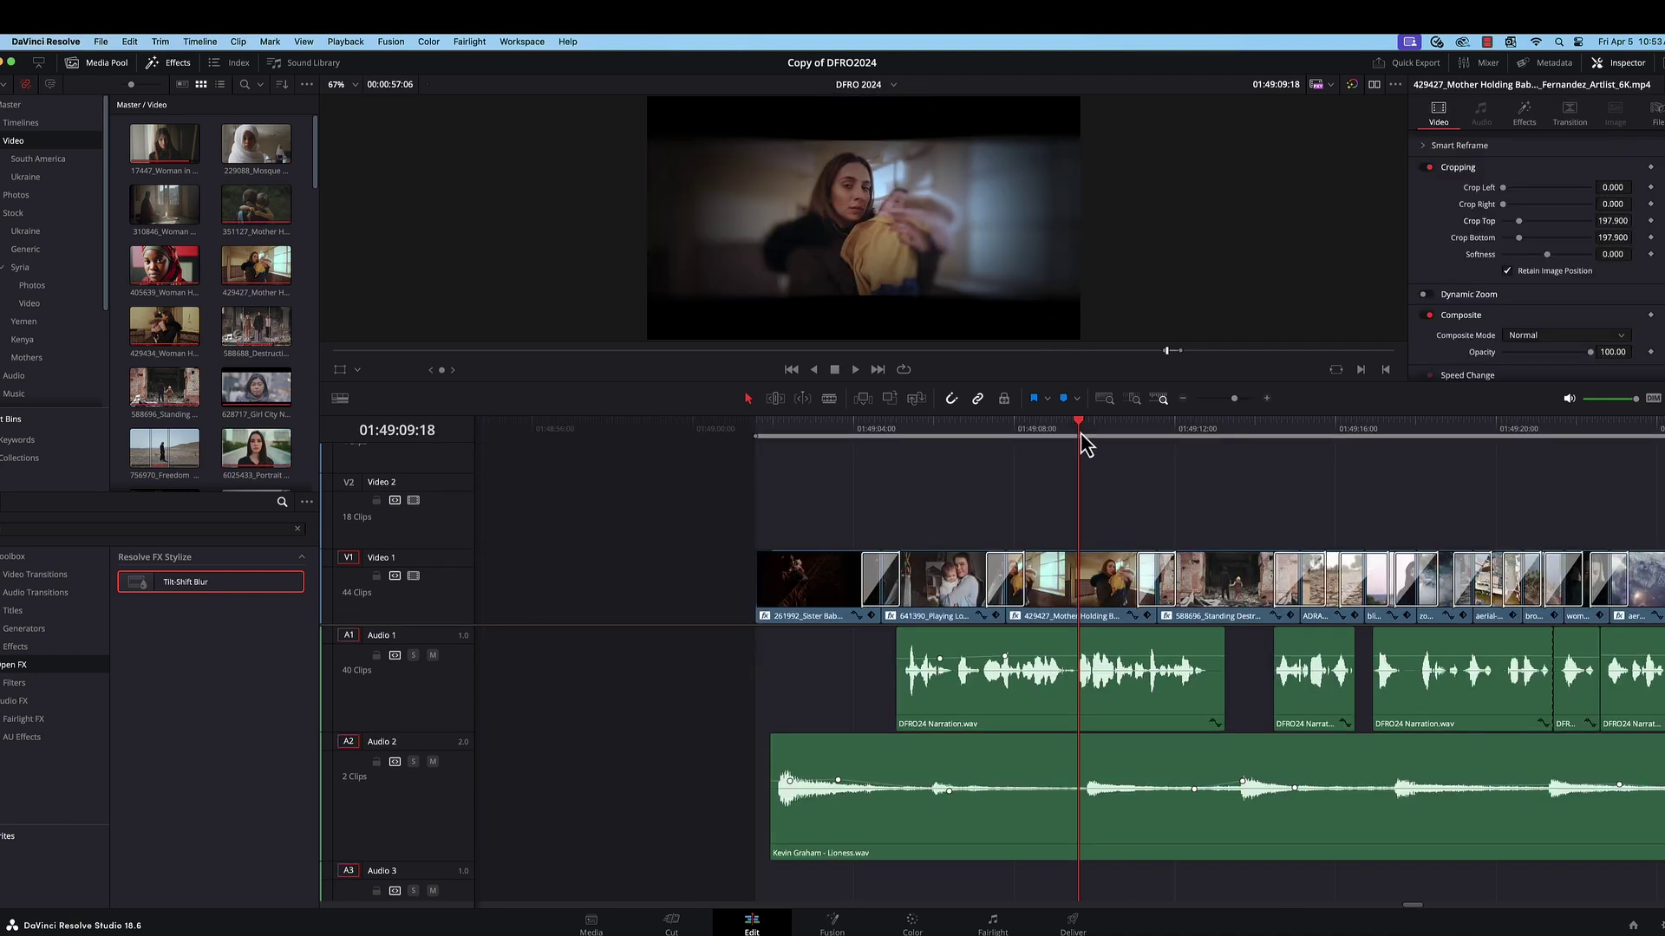
pyautogui.moveTo(1081, 431); pyautogui.dragTo(1051, 433)
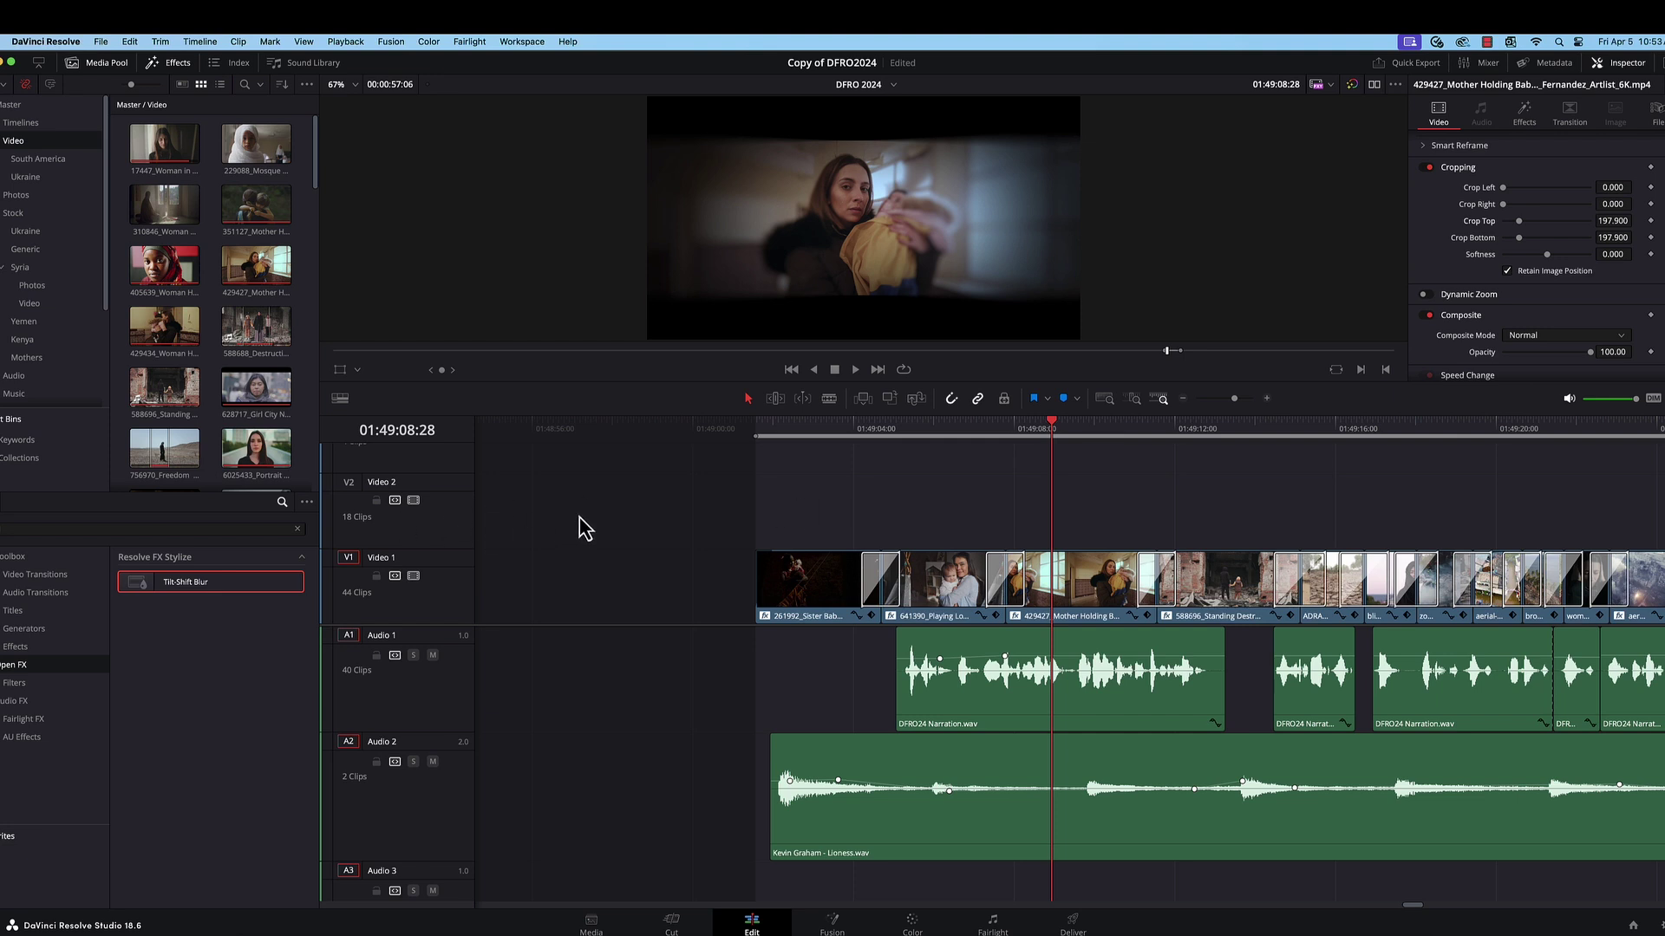
pyautogui.click(1078, 587)
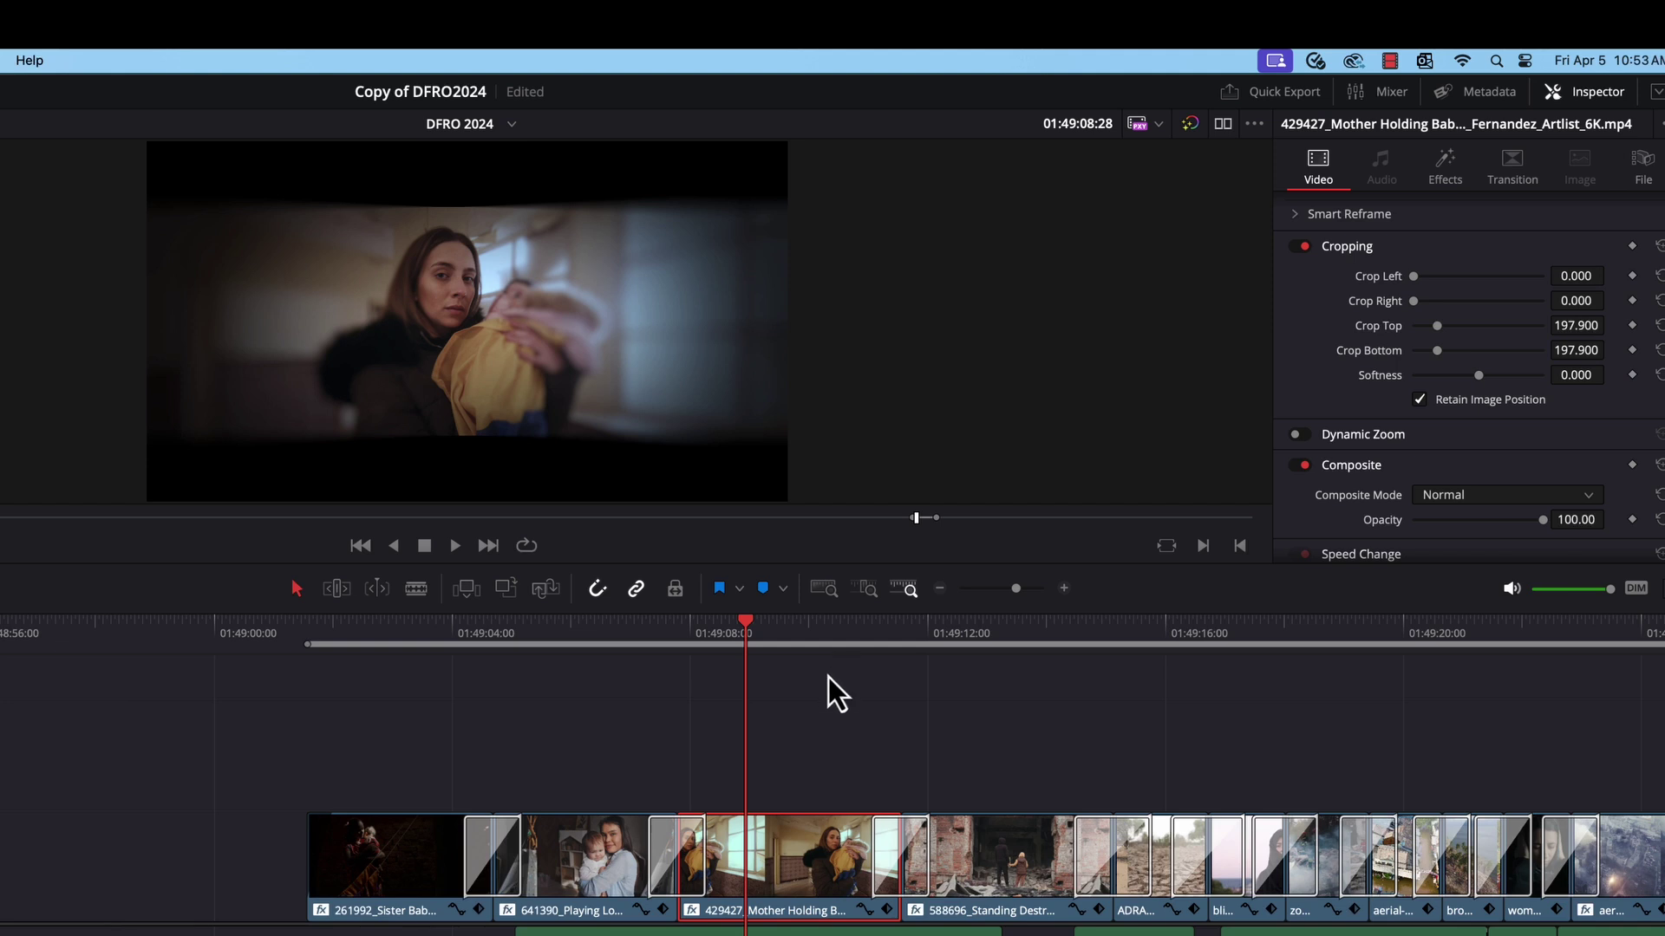
# Copy the mother-holding-baby clip and marquee-select the following clips along Video 1
pyautogui.moveTo(801, 858)
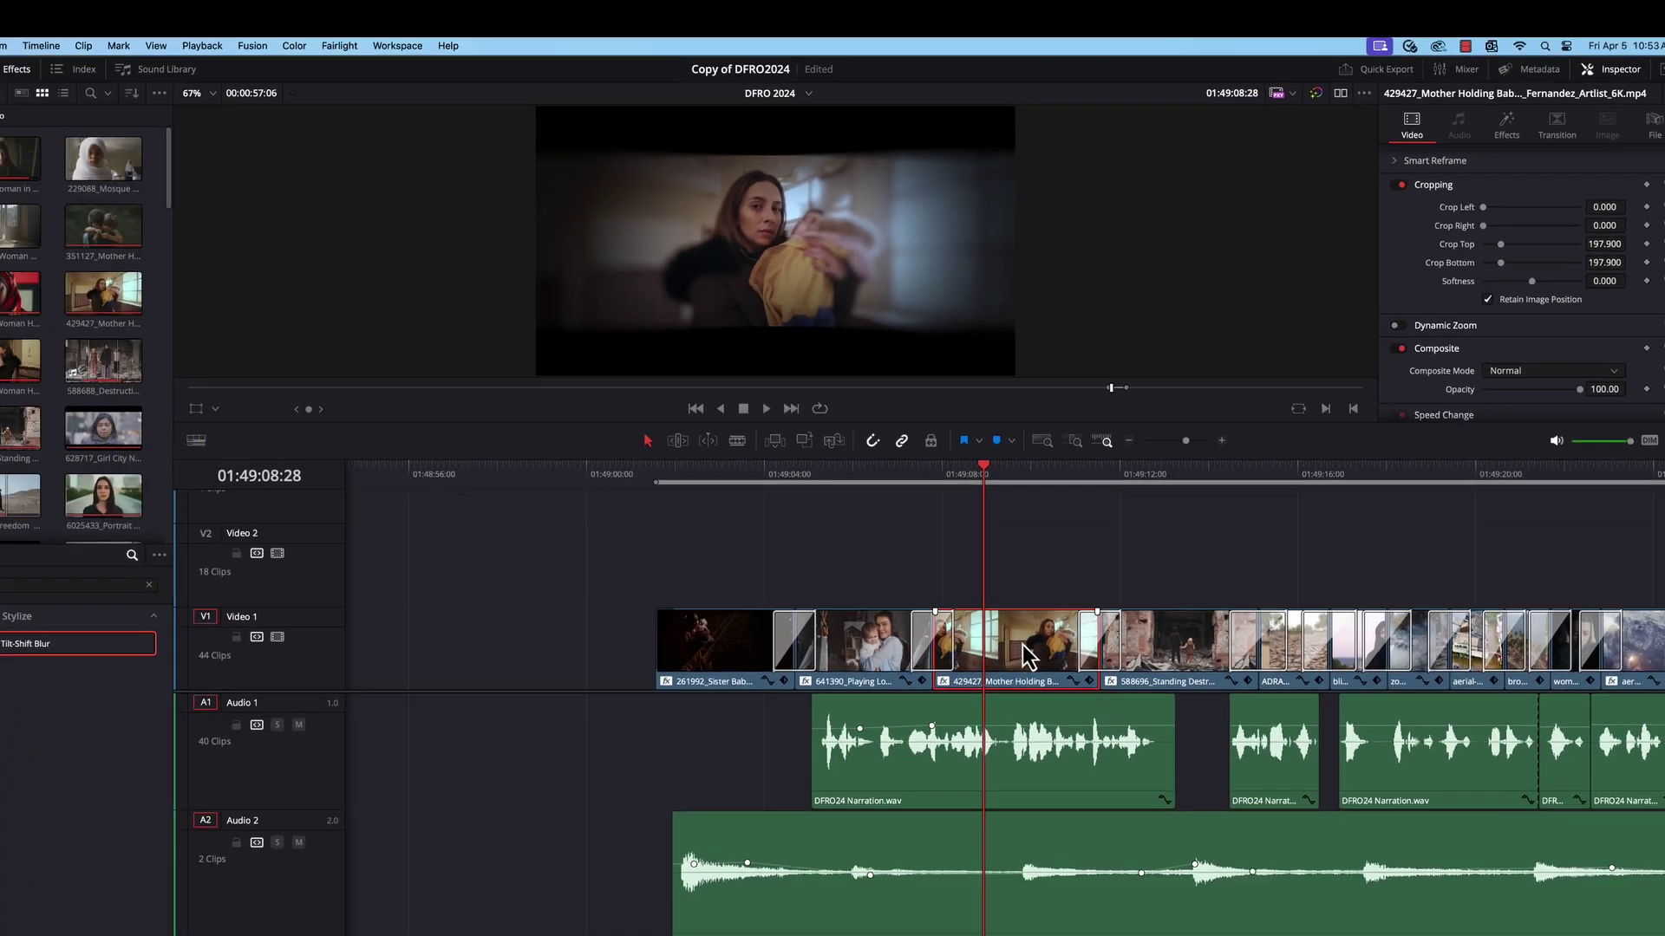
pyautogui.press('super+c')
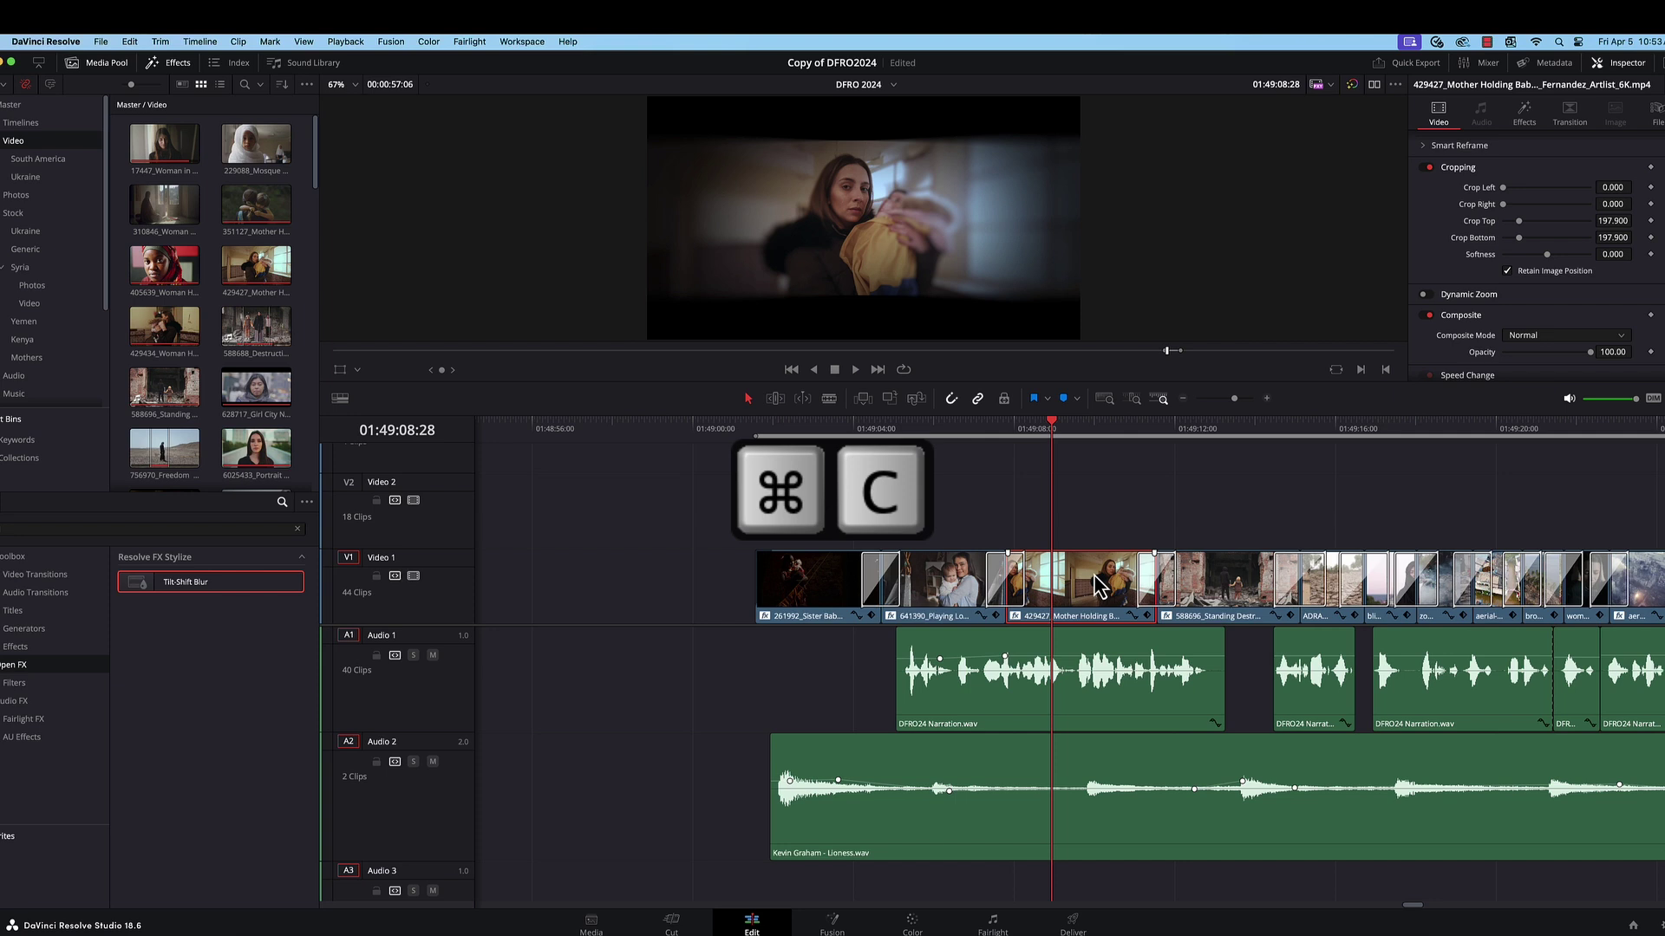
pyautogui.scroll(-3, 1135, 555)
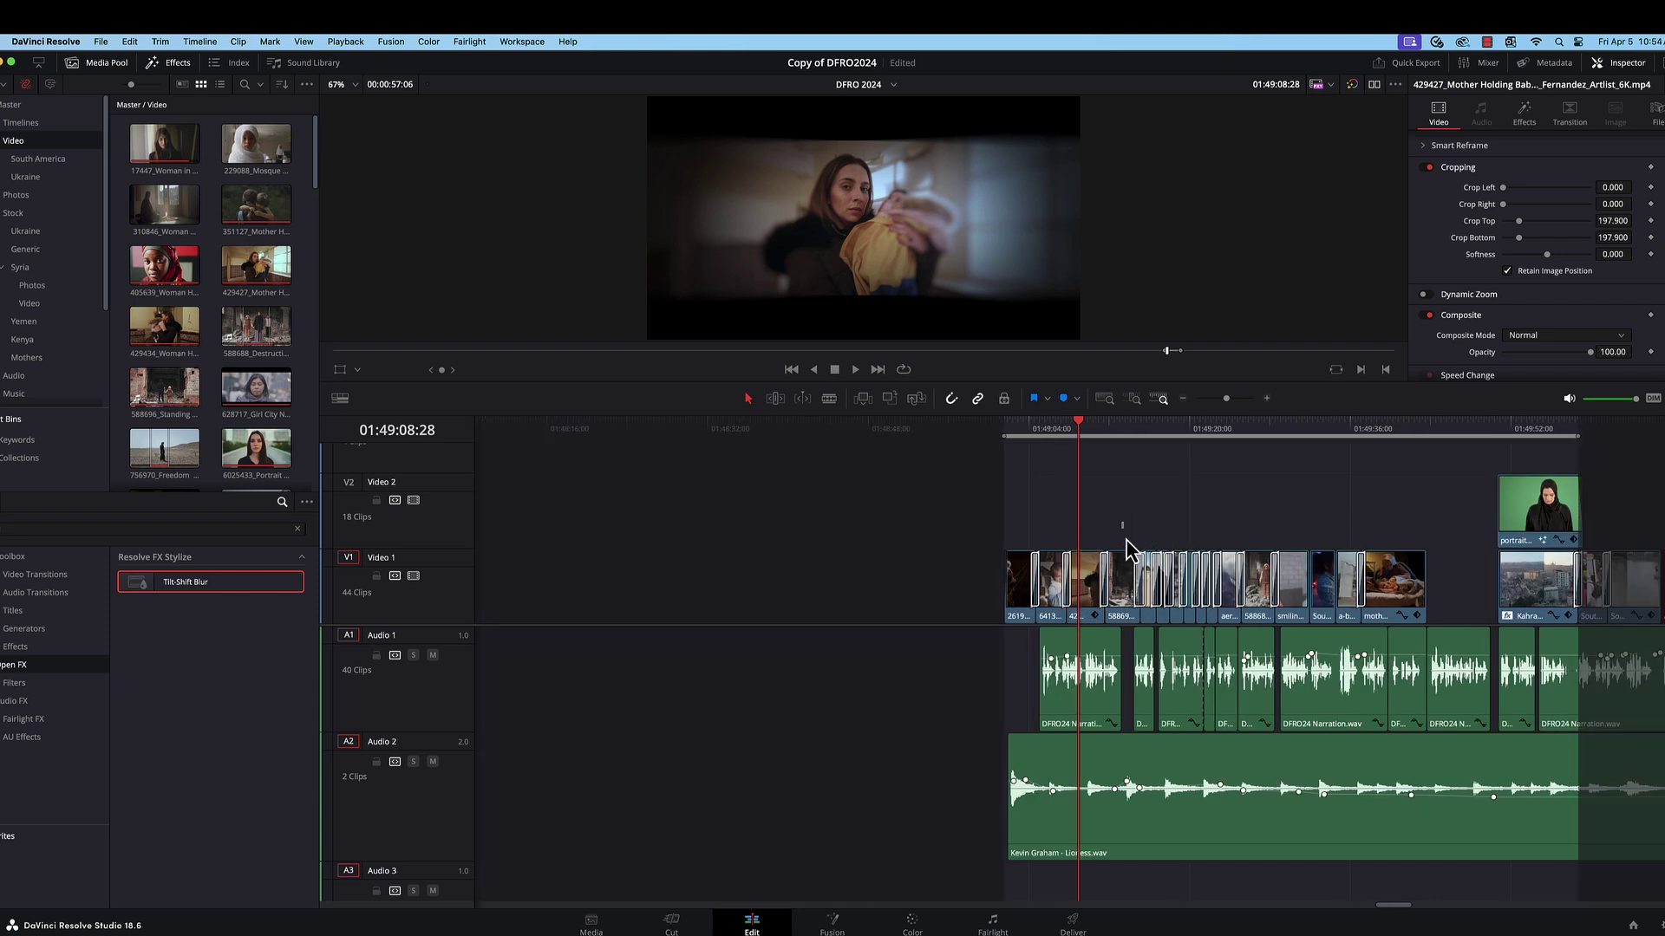
pyautogui.moveTo(1126, 541); pyautogui.dragTo(1418, 597)
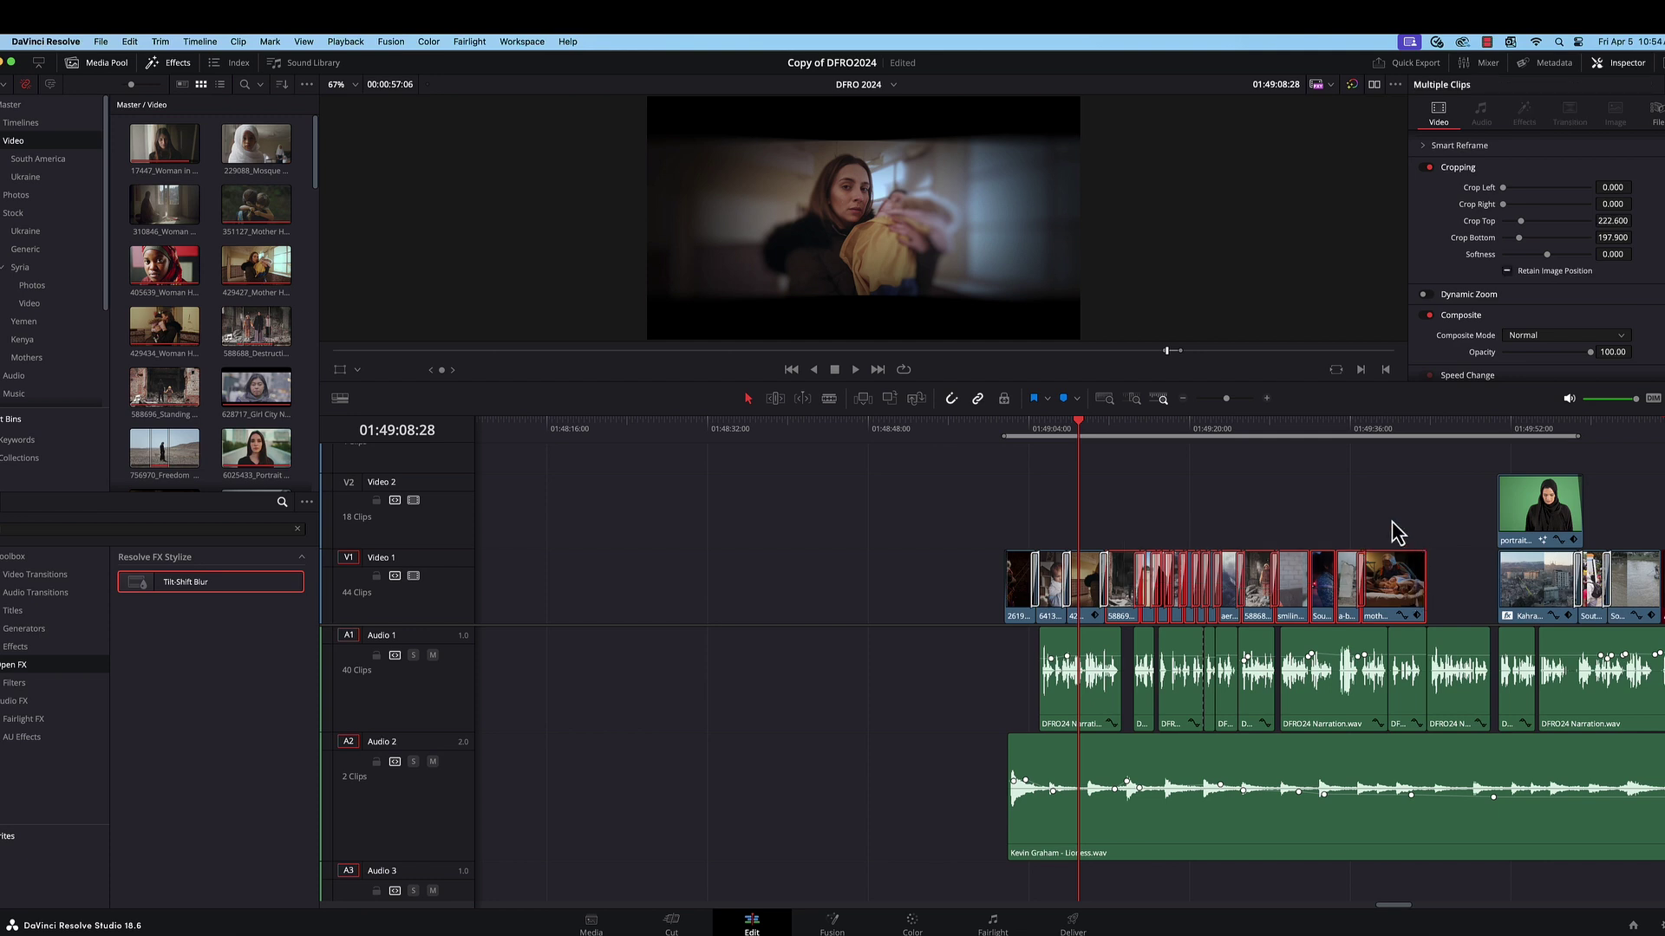
# Paste only the Crop attribute onto the 13 selected clips via Paste Attributes
pyautogui.hotkey('alt', 'v')
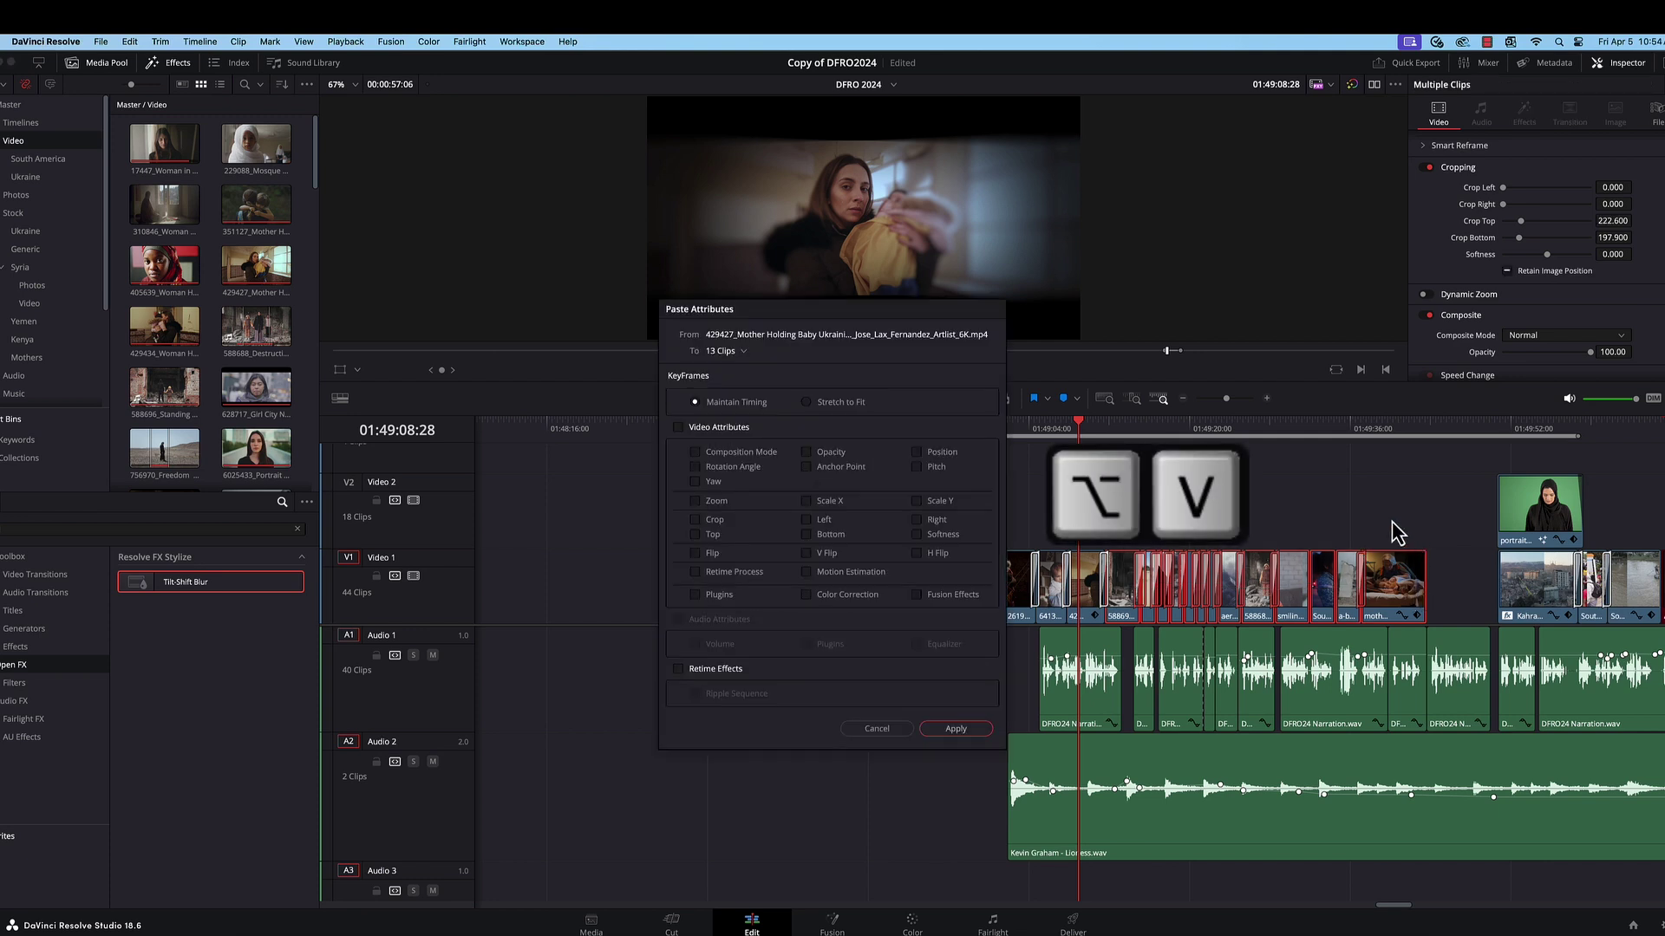
pyautogui.moveTo(797, 315); pyautogui.dragTo(598, 298)
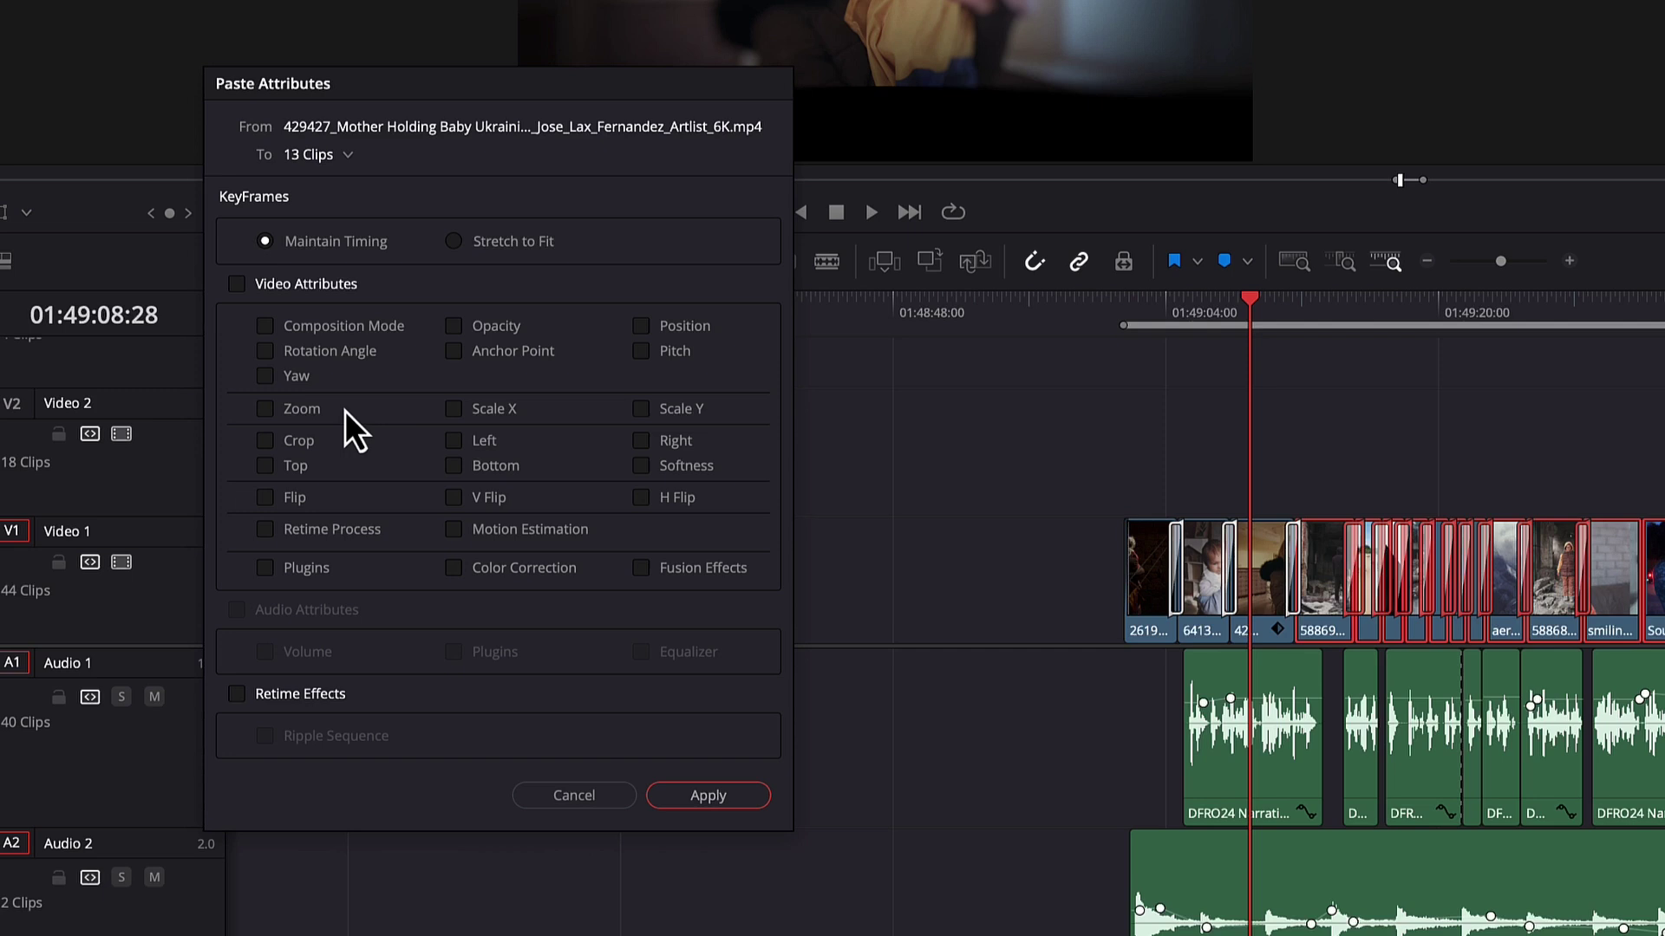
pyautogui.click(265, 440)
pyautogui.click(720, 795)
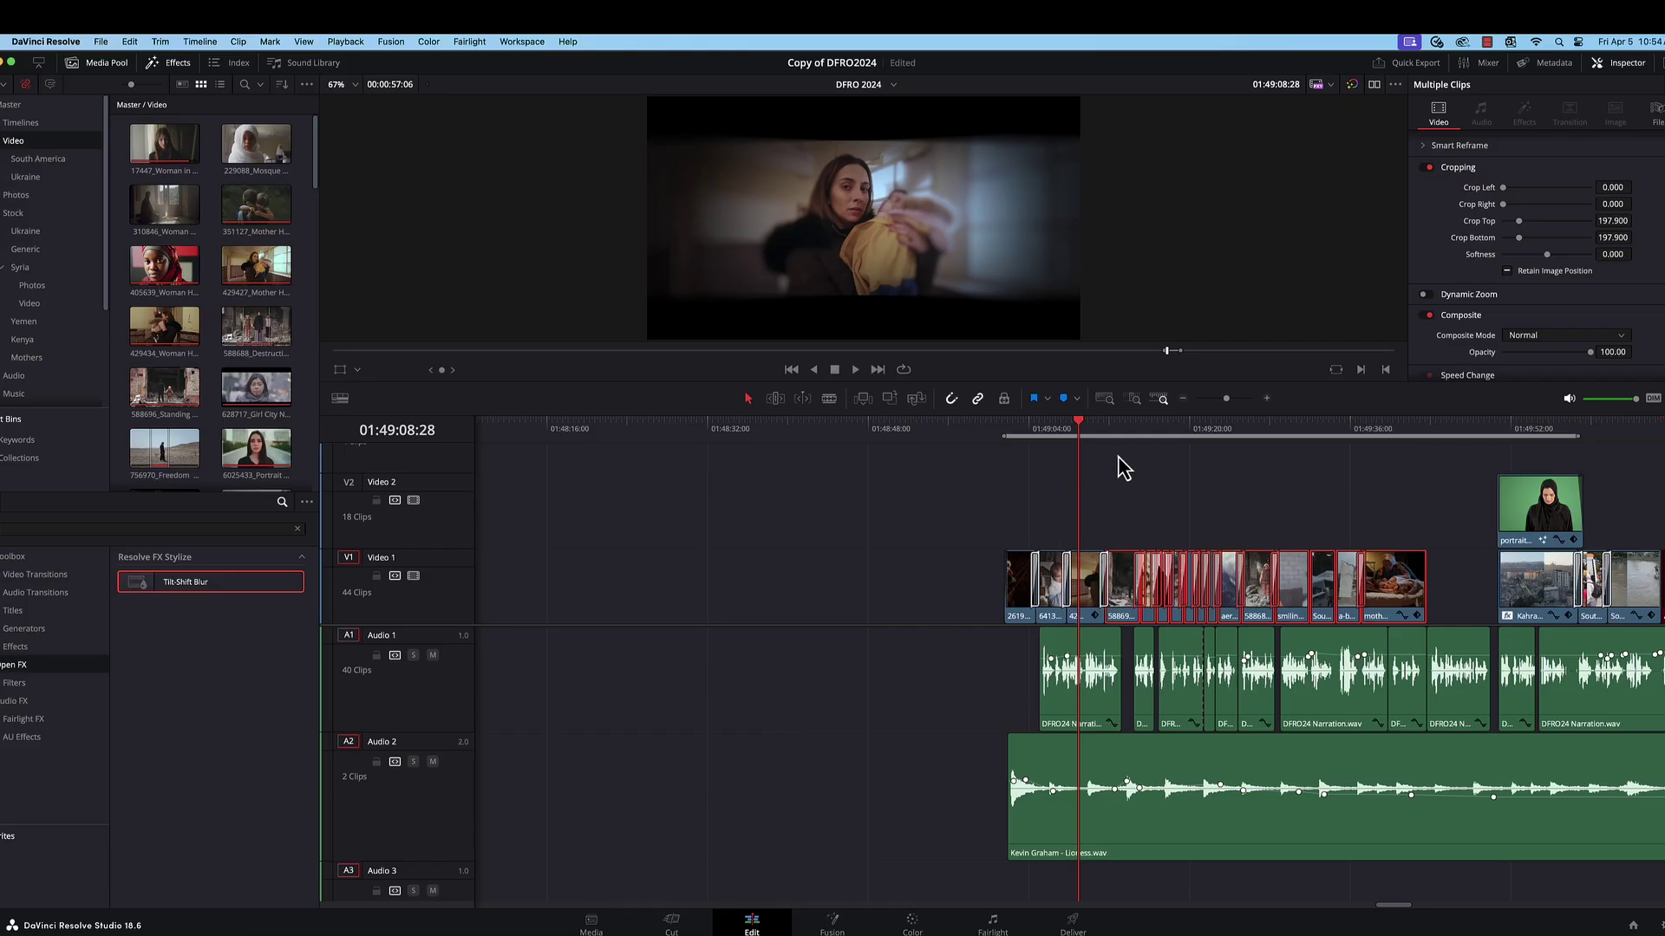
pyautogui.moveTo(1102, 433); pyautogui.dragTo(1003, 428)
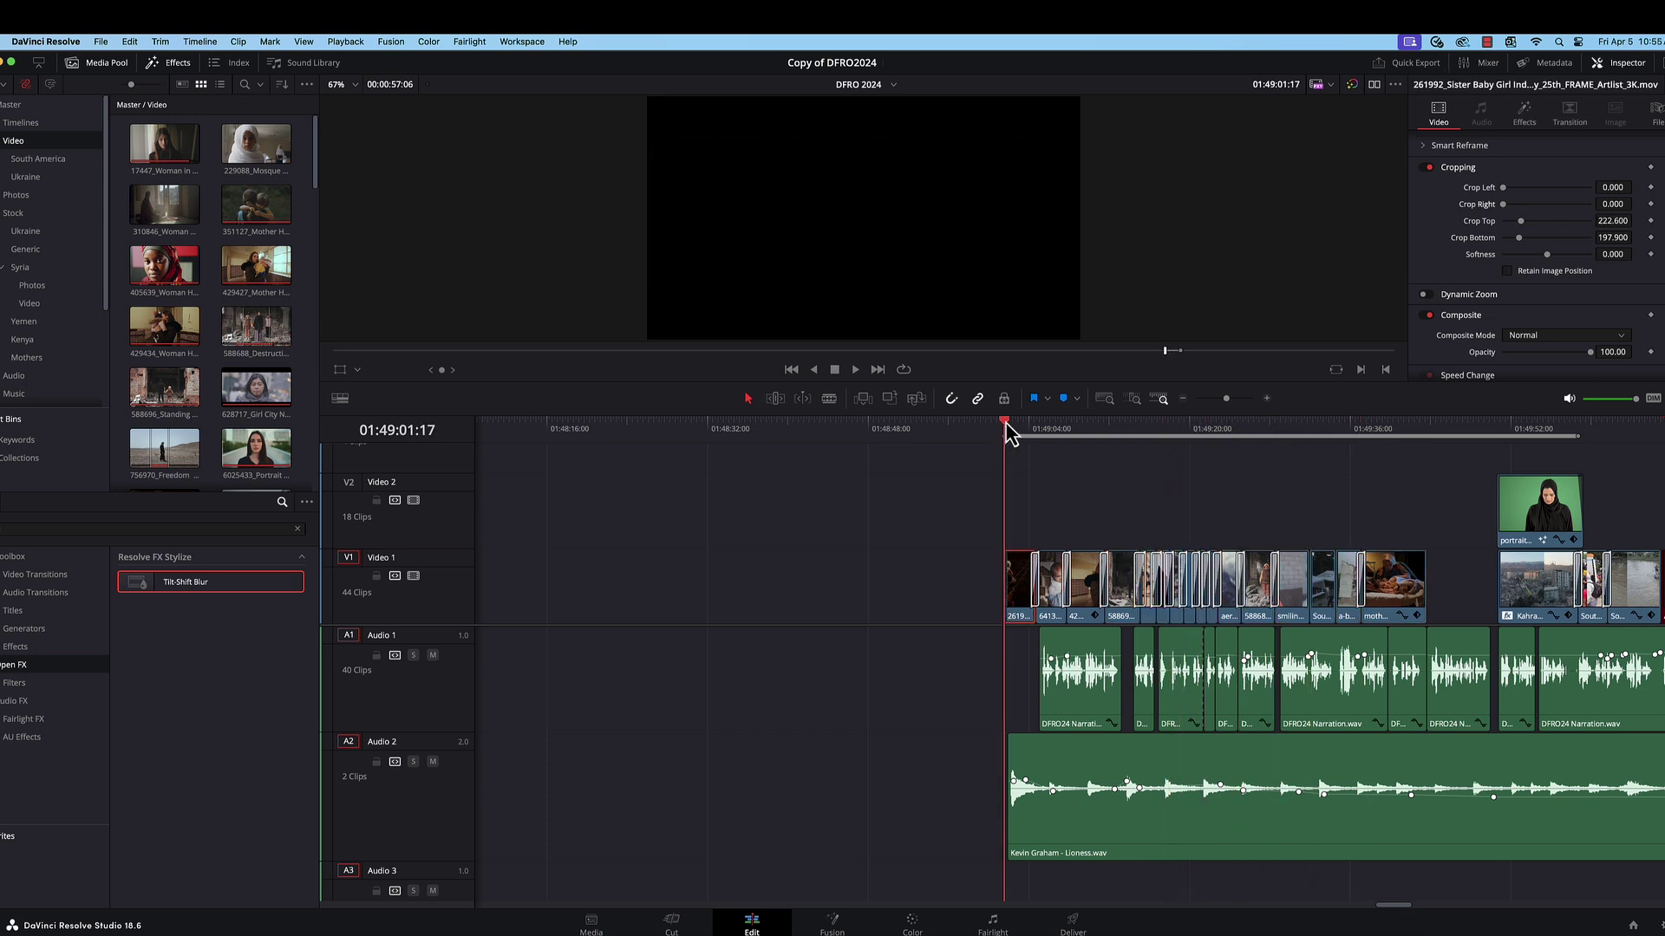
pyautogui.press('space')
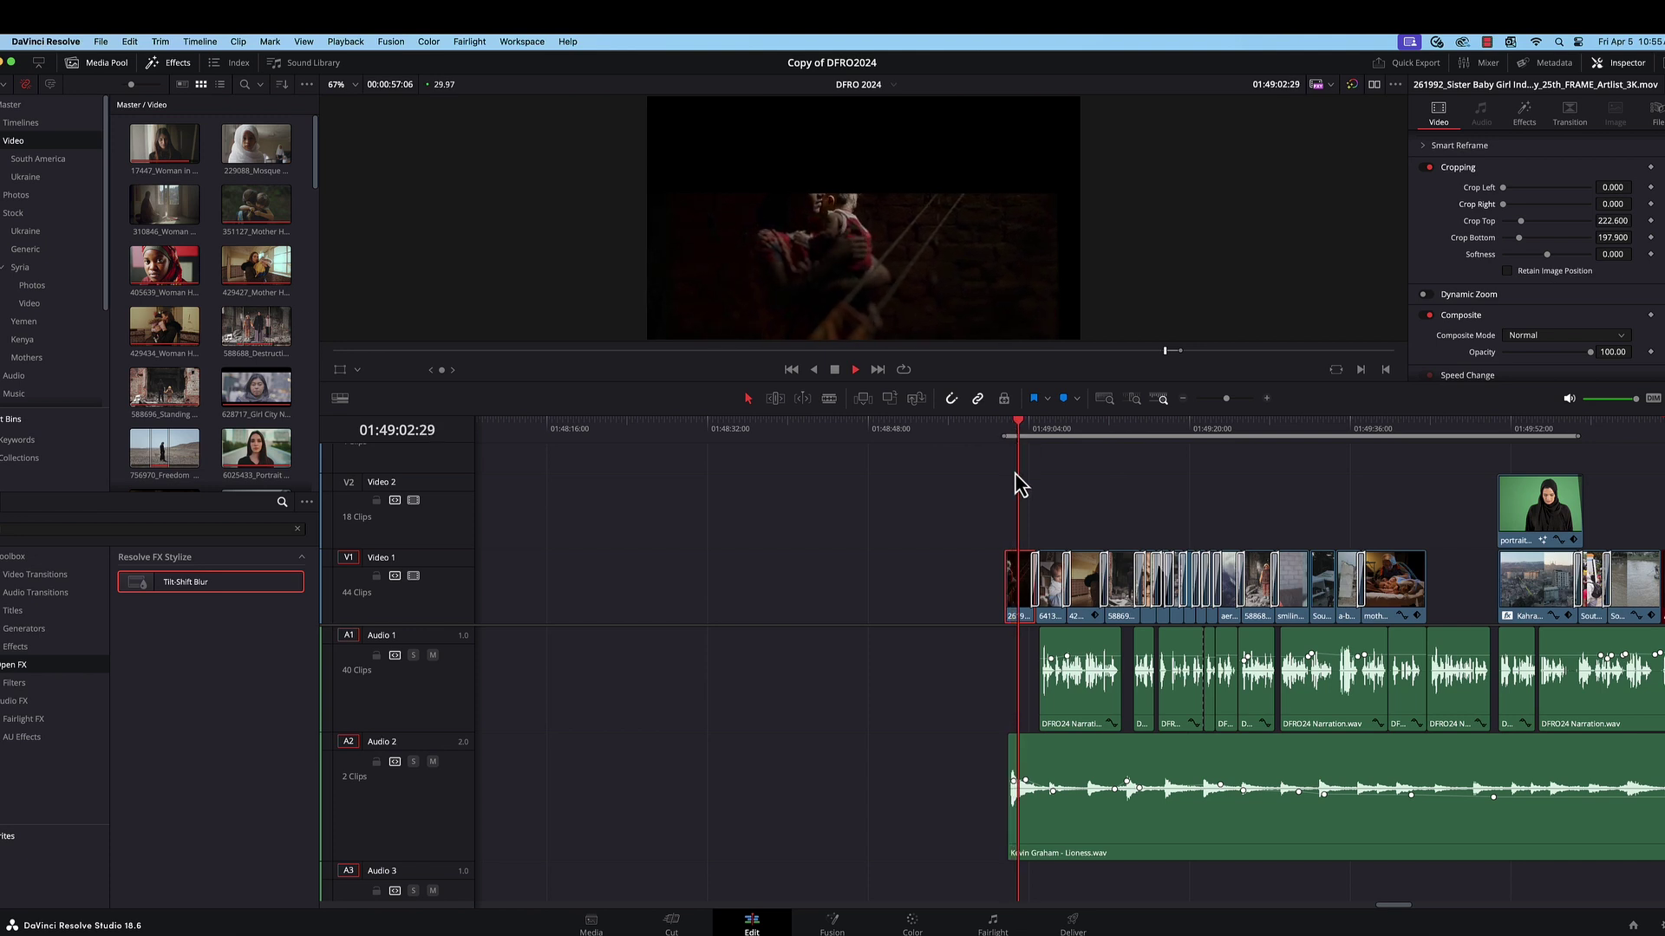
pyautogui.press('space')
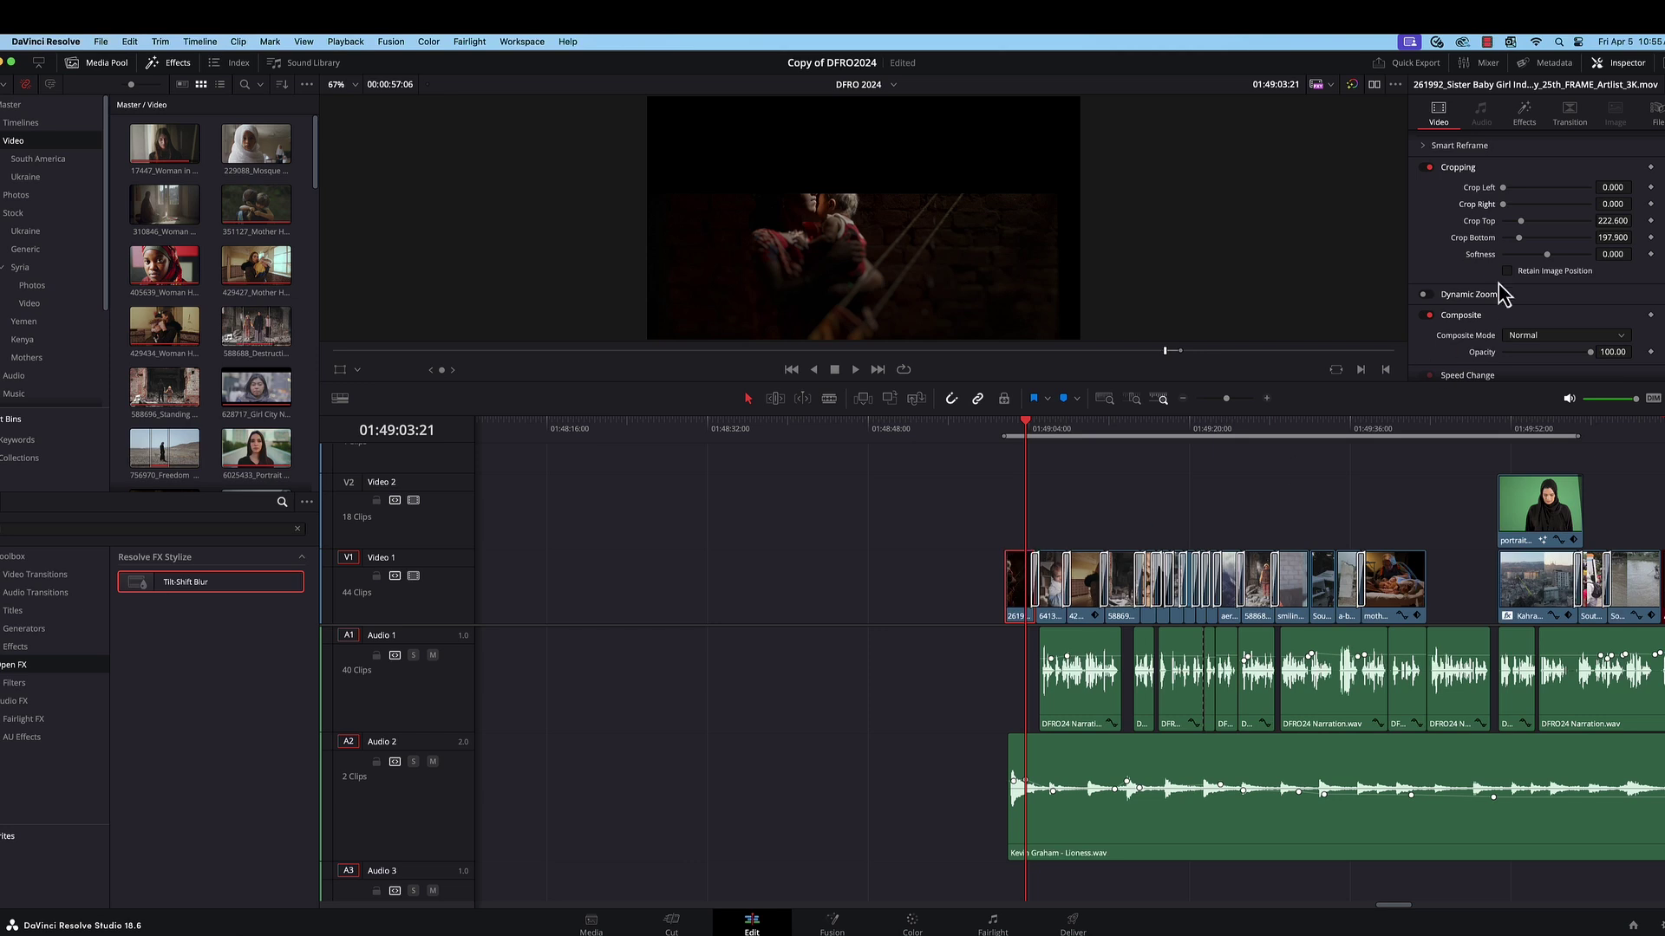
# Enter -500 for the clip's Position Y, then drag it to raise the image
pyautogui.scroll(4, 1509, 278)
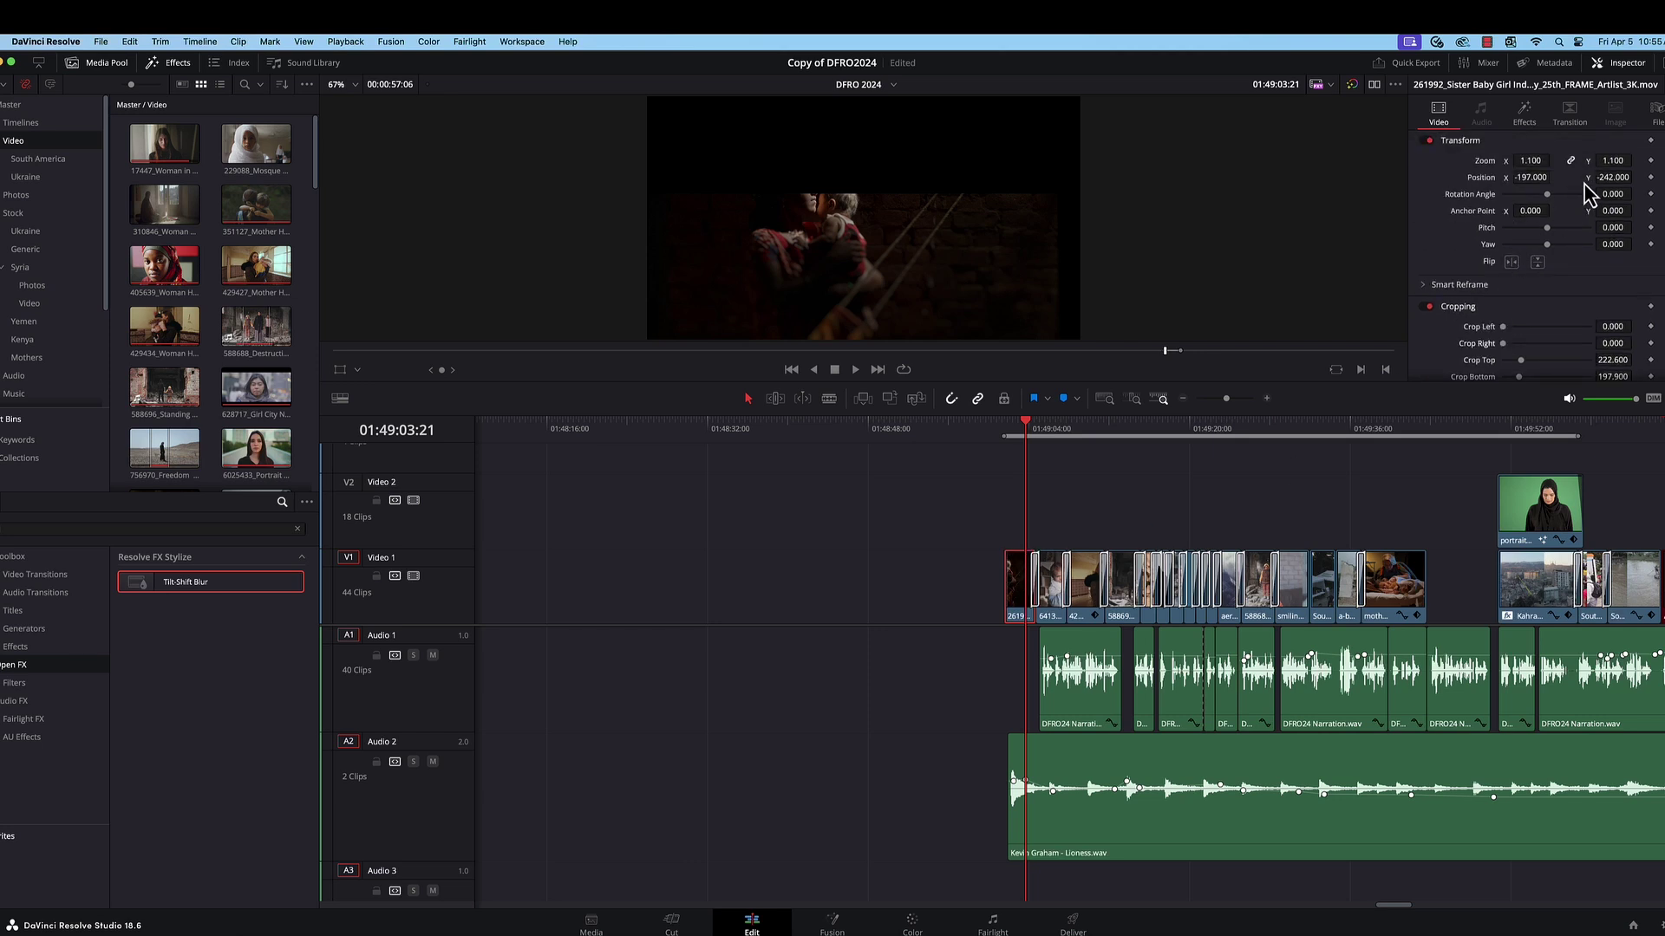
pyautogui.click(1611, 177)
pyautogui.write('-500')
pyautogui.press('Return')
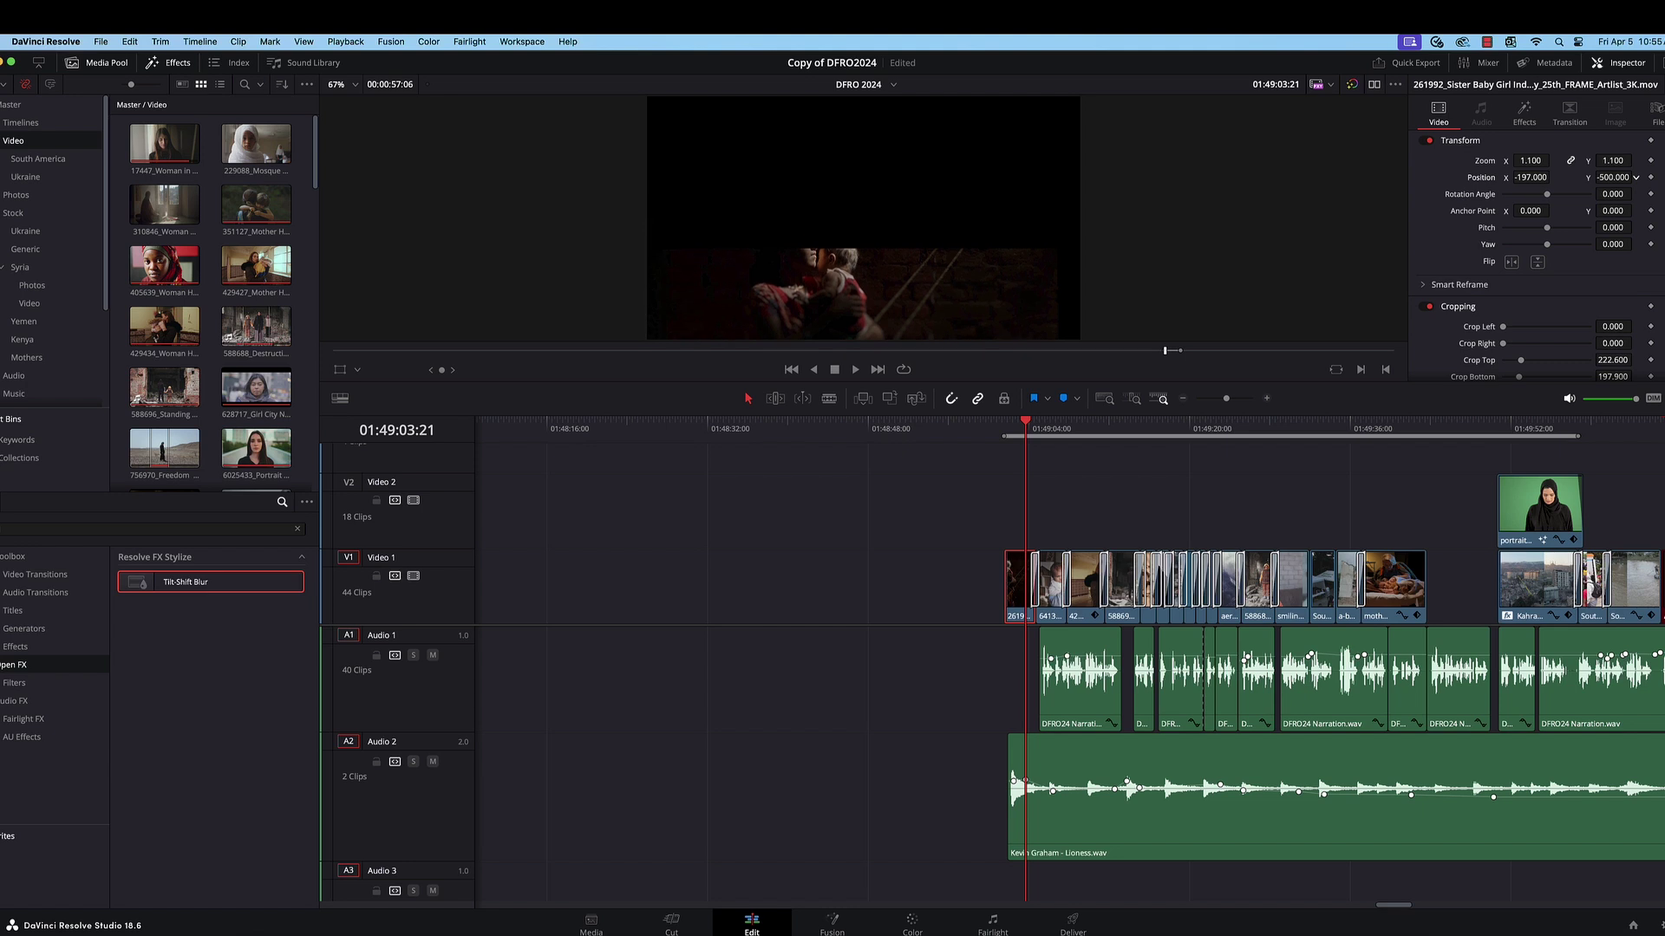
pyautogui.moveTo(1612, 177); pyautogui.dragTo(1556, 177)
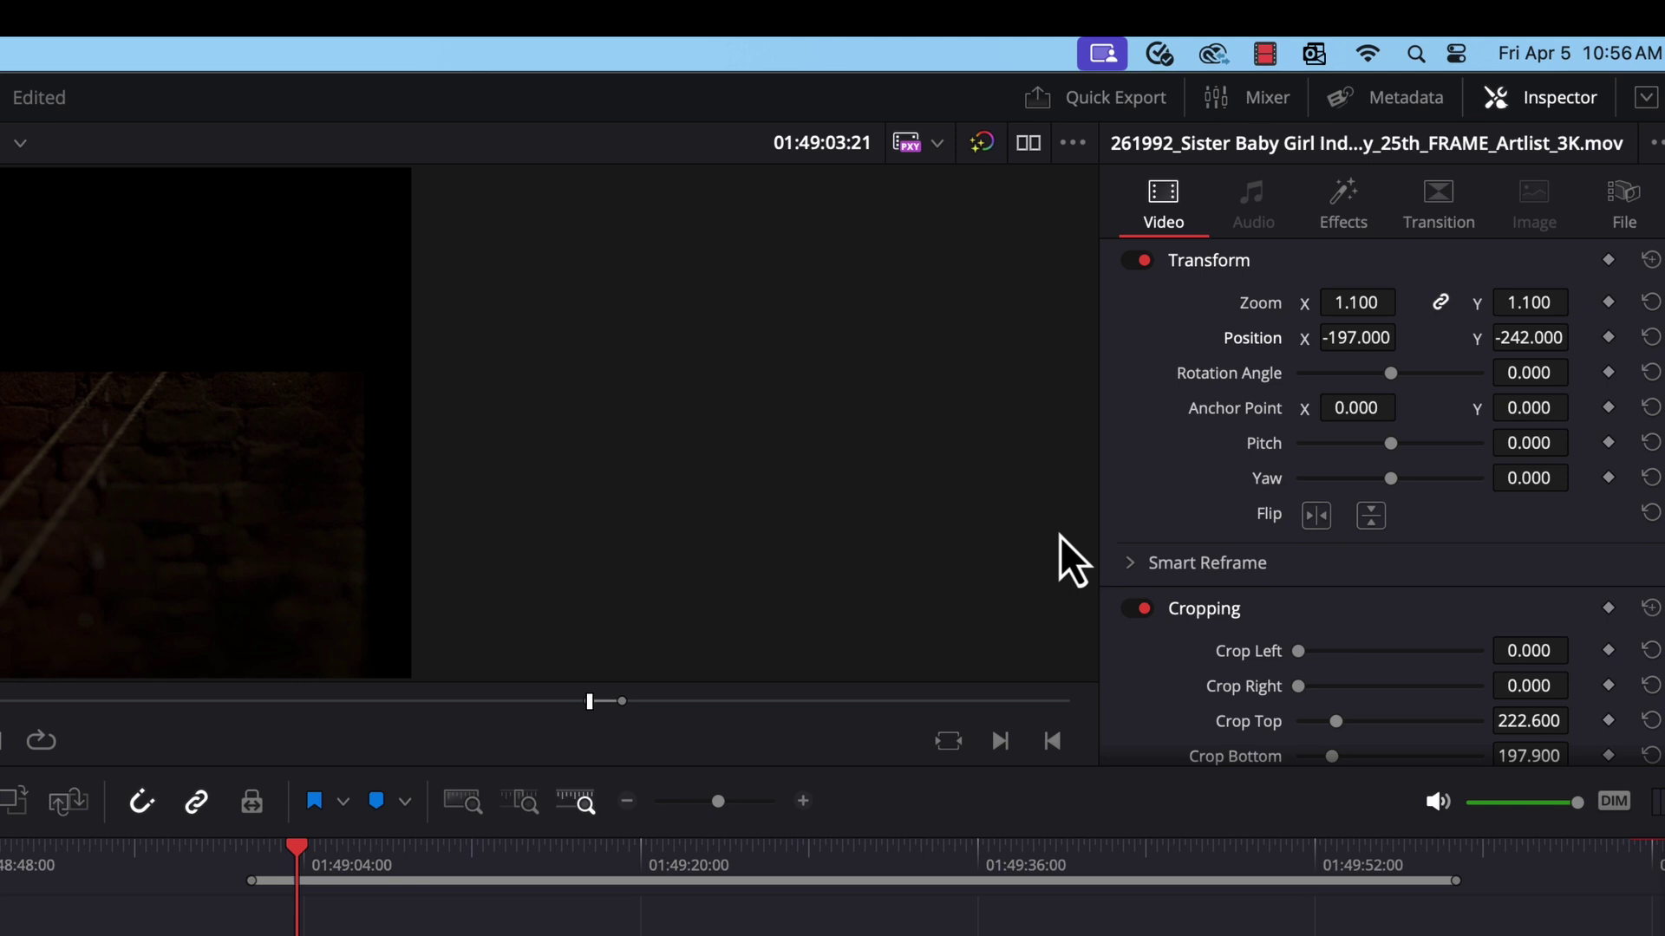
# Enable Retain Image Position and settle on zoom 0.960 at position -169, -219
pyautogui.scroll(-5, 1346, 643)
pyautogui.click(1267, 588)
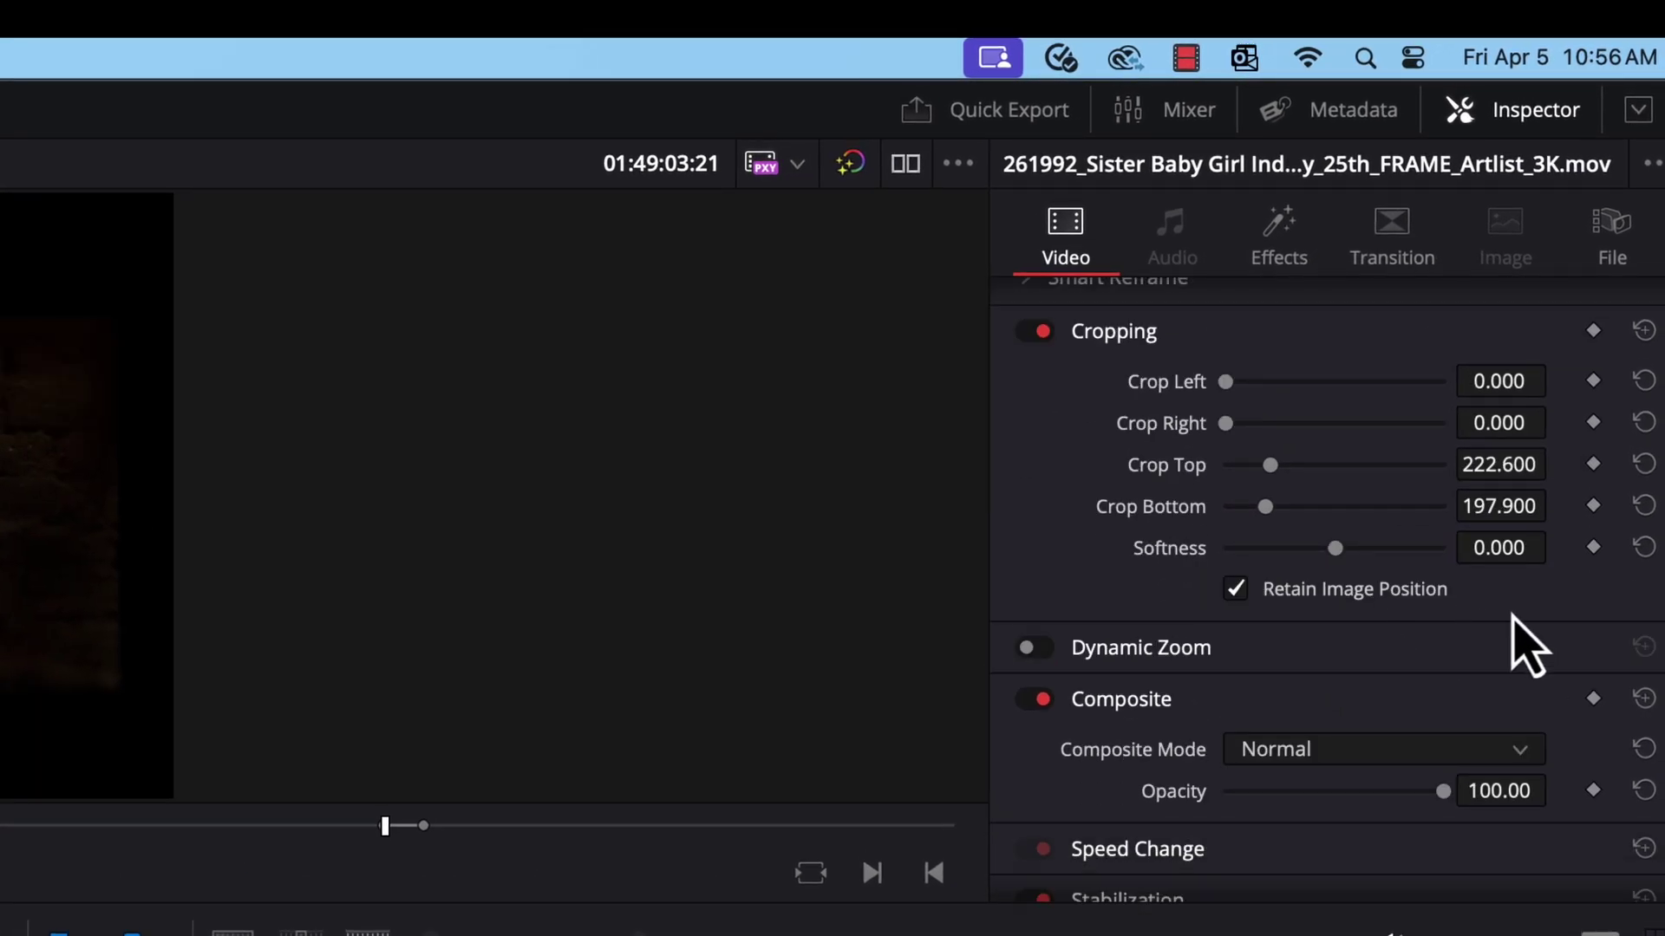
pyautogui.scroll(6, 1490, 626)
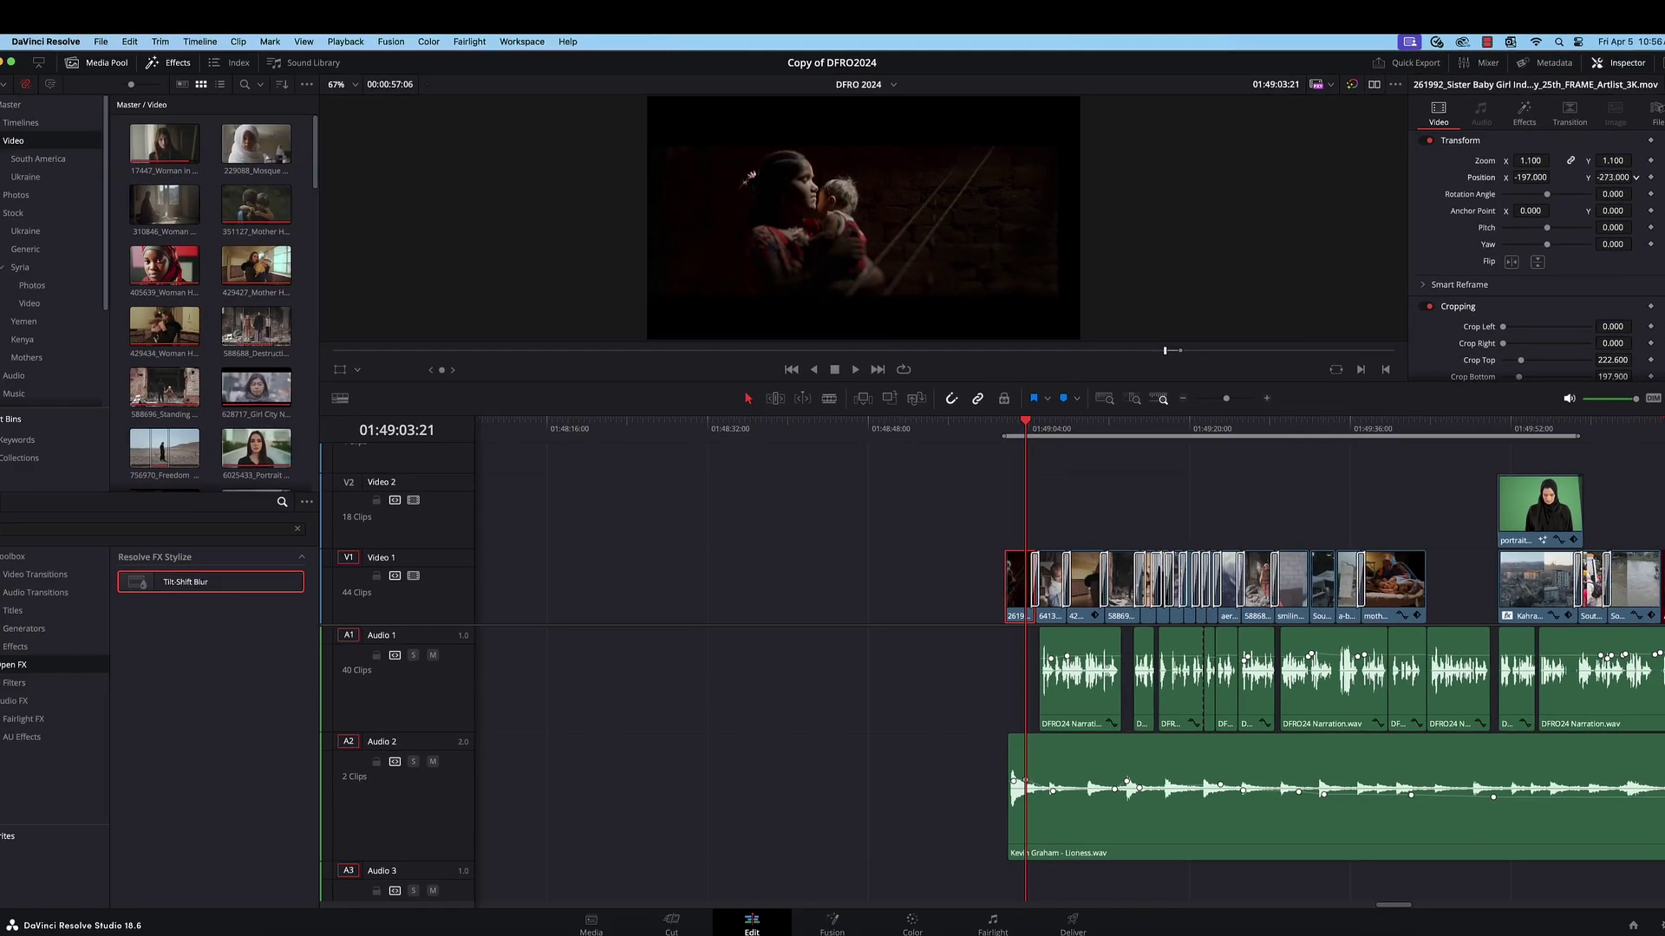
pyautogui.moveTo(1507, 398); pyautogui.dragTo(1509, 398)
pyautogui.moveTo(1613, 177); pyautogui.dragTo(1587, 216)
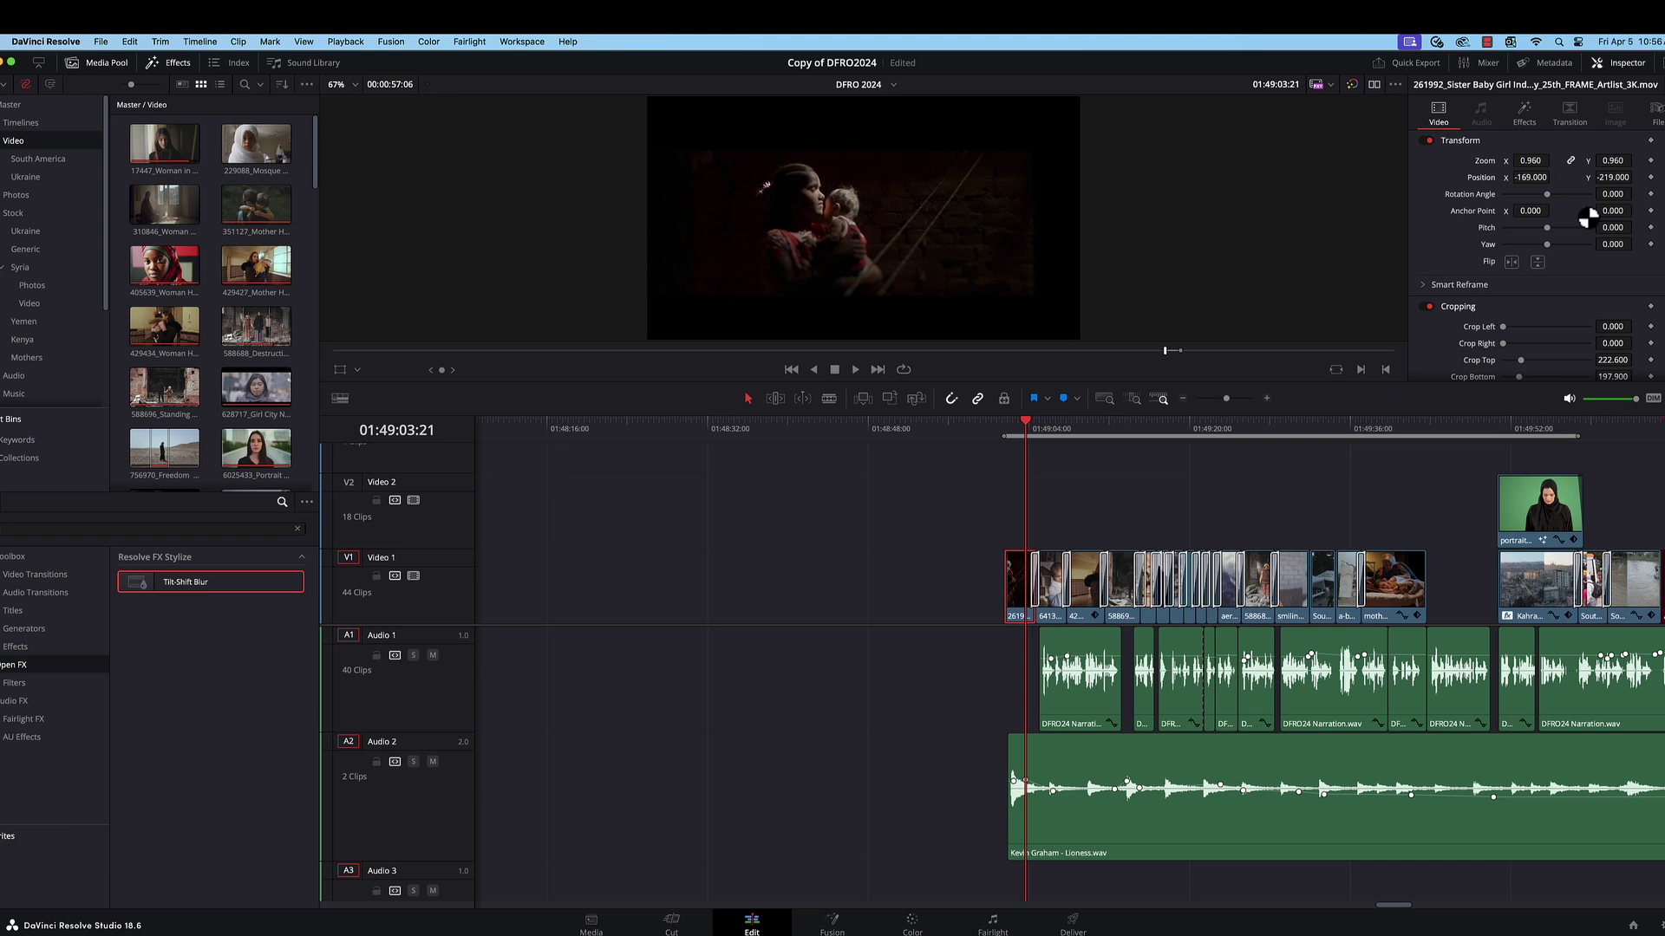
pyautogui.scroll(-5, 1567, 253)
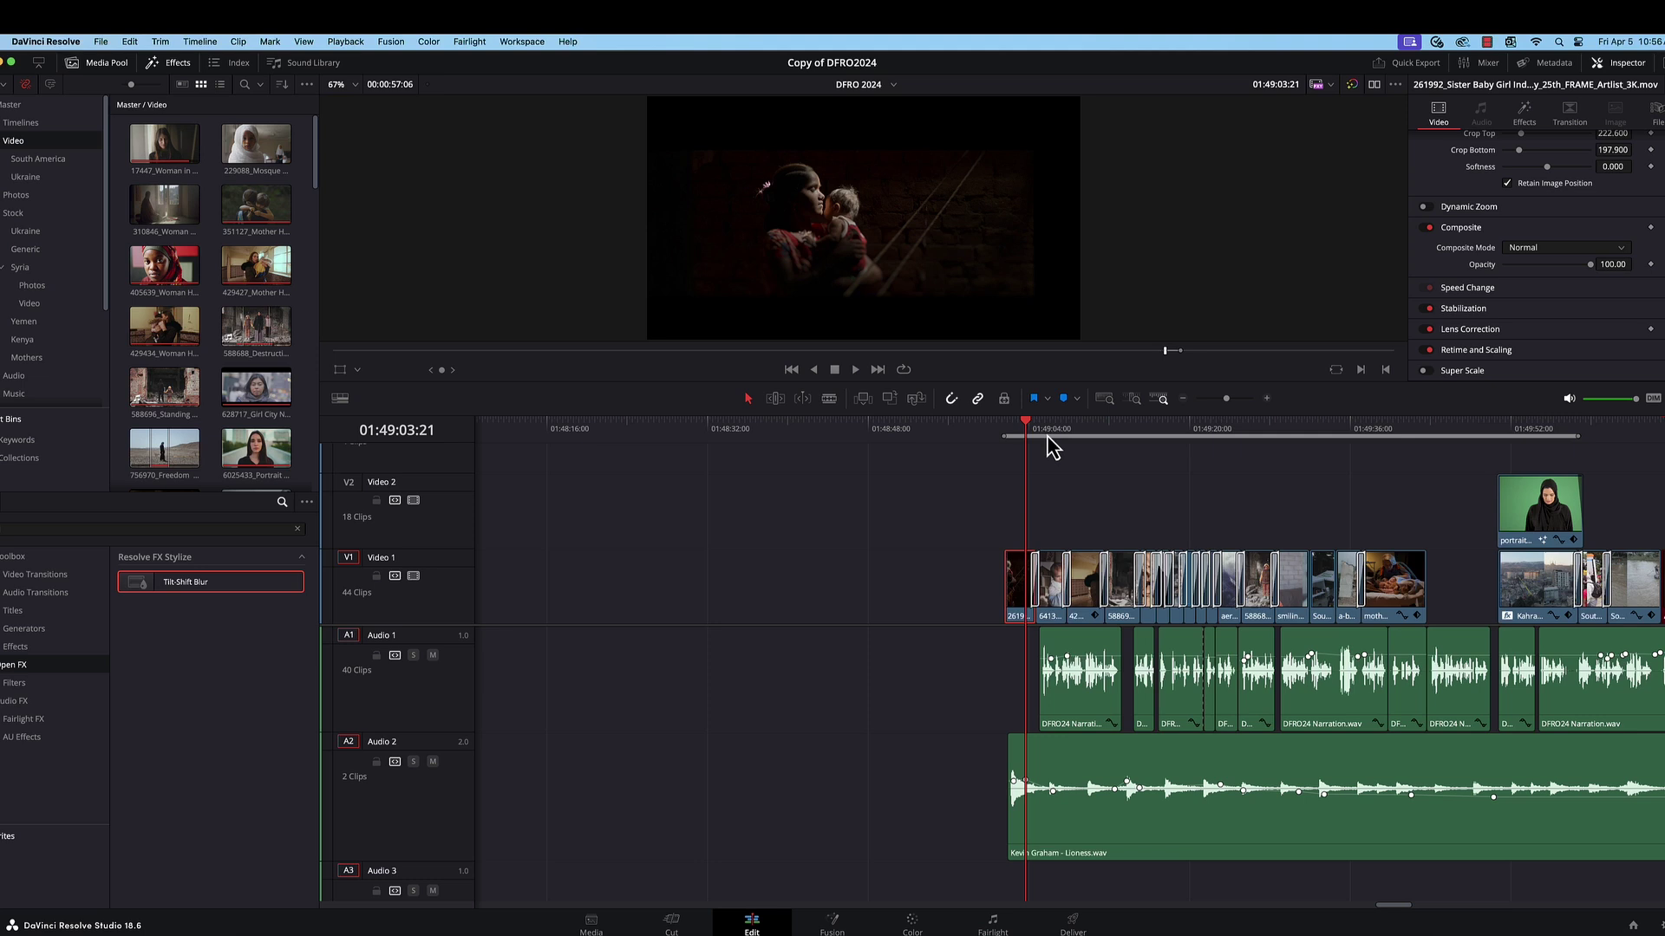
# Scrub ahead to the smiling mother-and-daughter clip and drag its tilt-shift Center Y to 0.426
pyautogui.moveTo(1037, 433); pyautogui.dragTo(1101, 433)
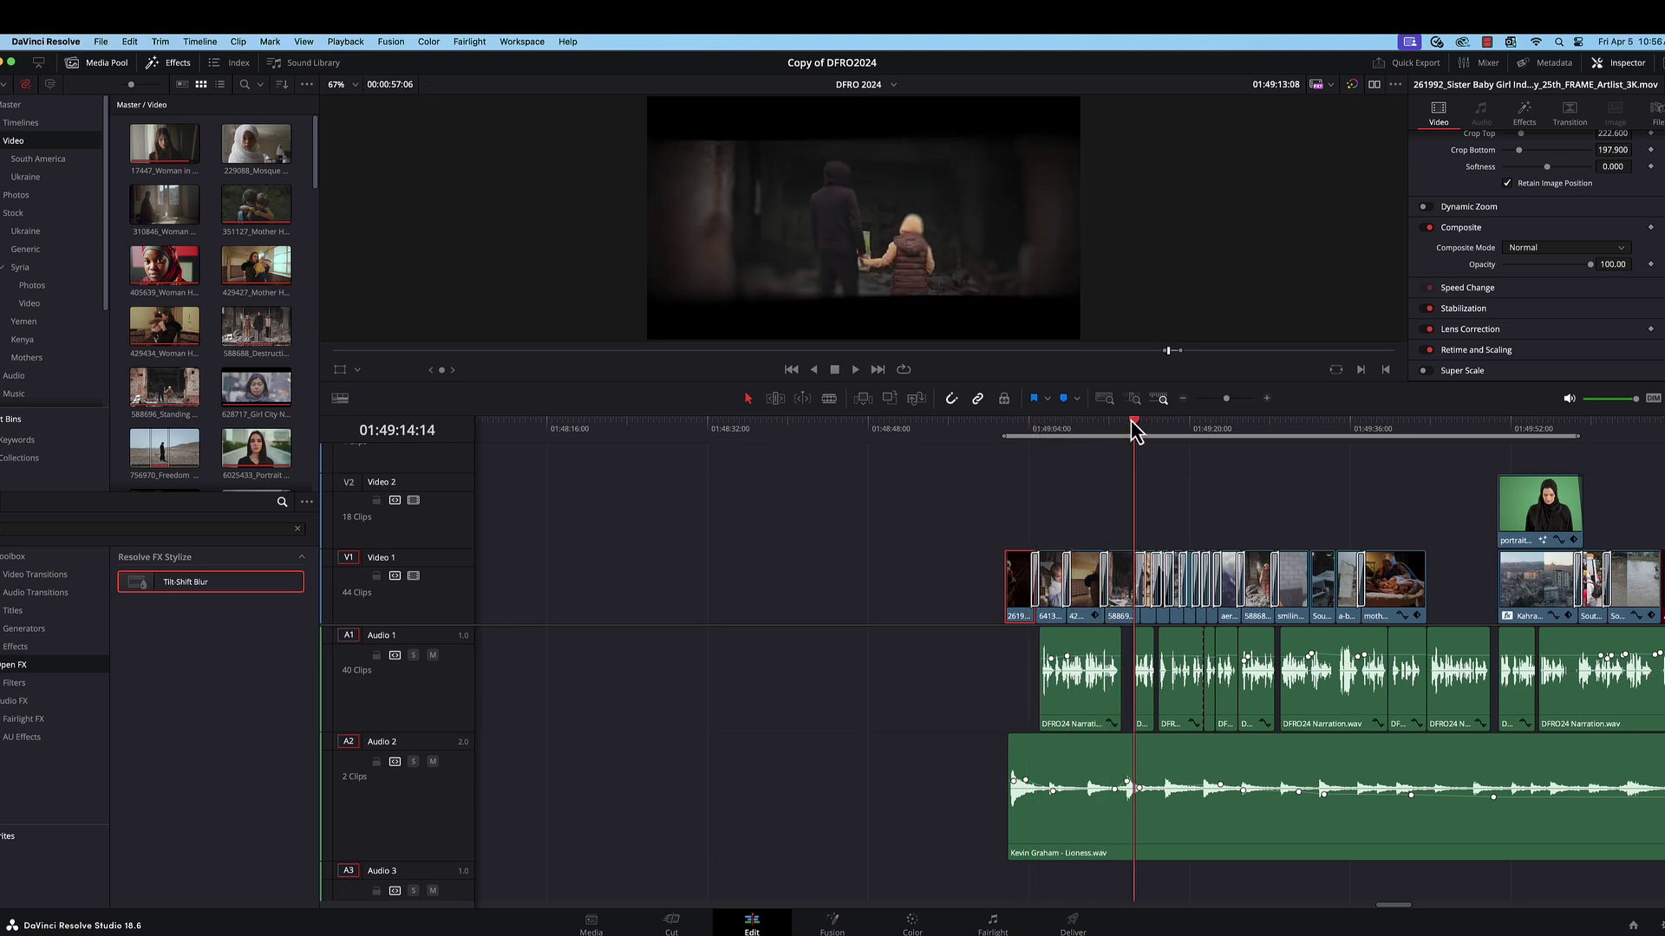
pyautogui.moveTo(1133, 431); pyautogui.dragTo(1317, 476)
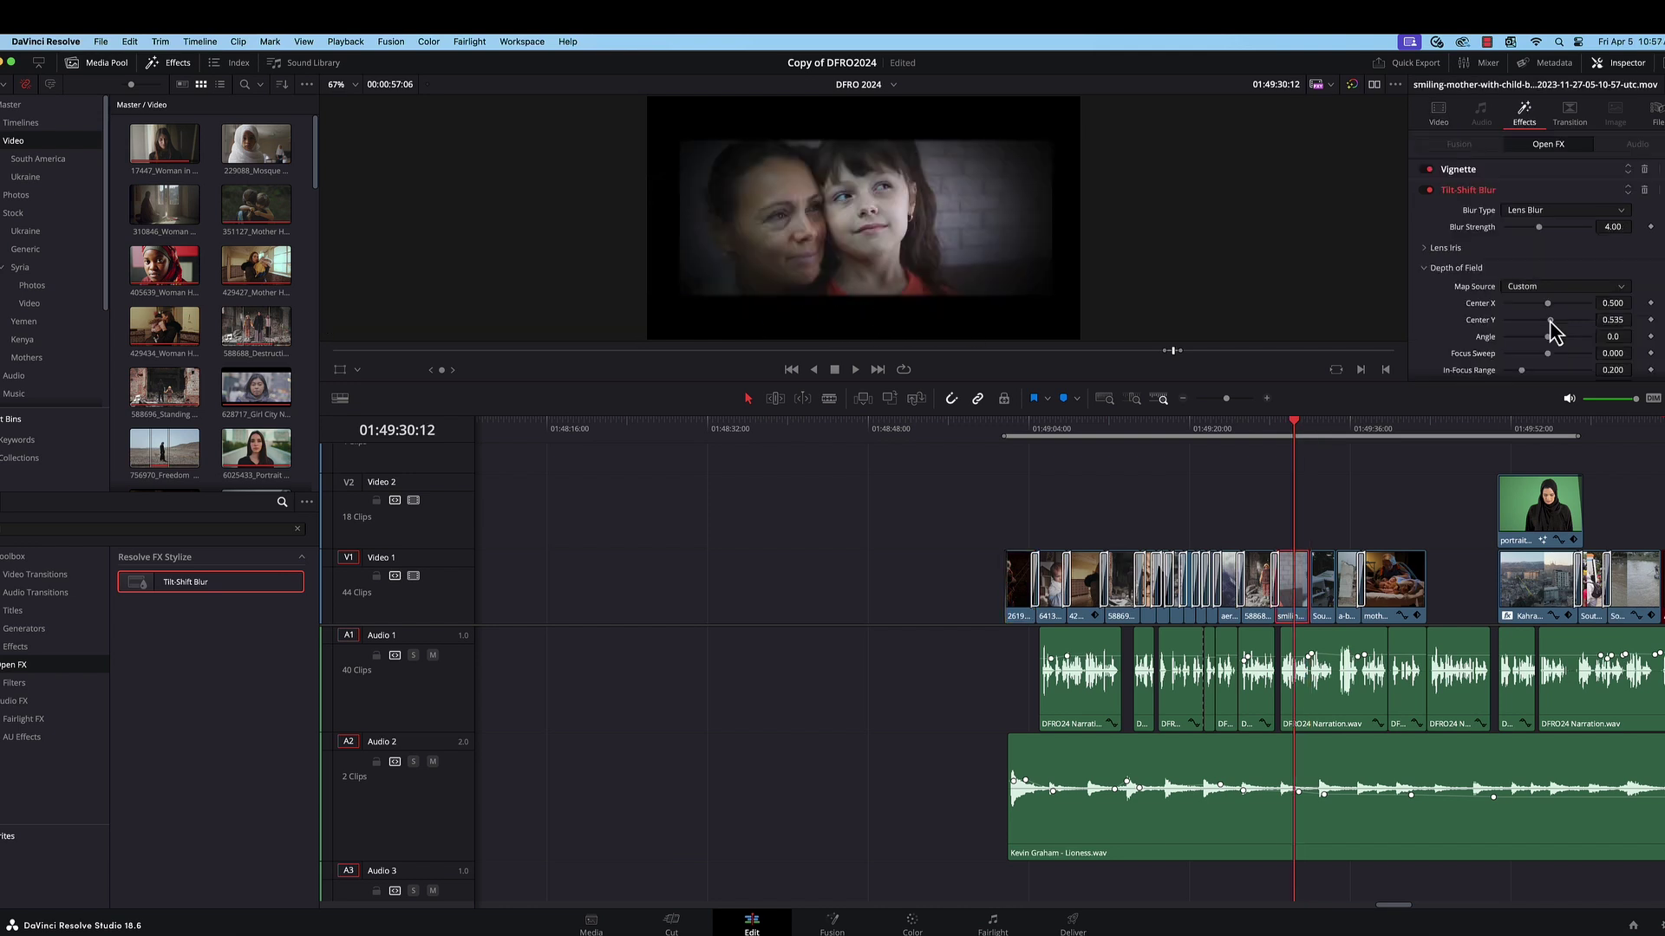
pyautogui.moveTo(1557, 328)
pyautogui.mouseDown()
pyautogui.moveTo(1651, 328)
pyautogui.moveTo(1507, 321)
pyautogui.moveTo(1580, 325)
pyautogui.moveTo(1548, 326)
pyautogui.mouseUp()
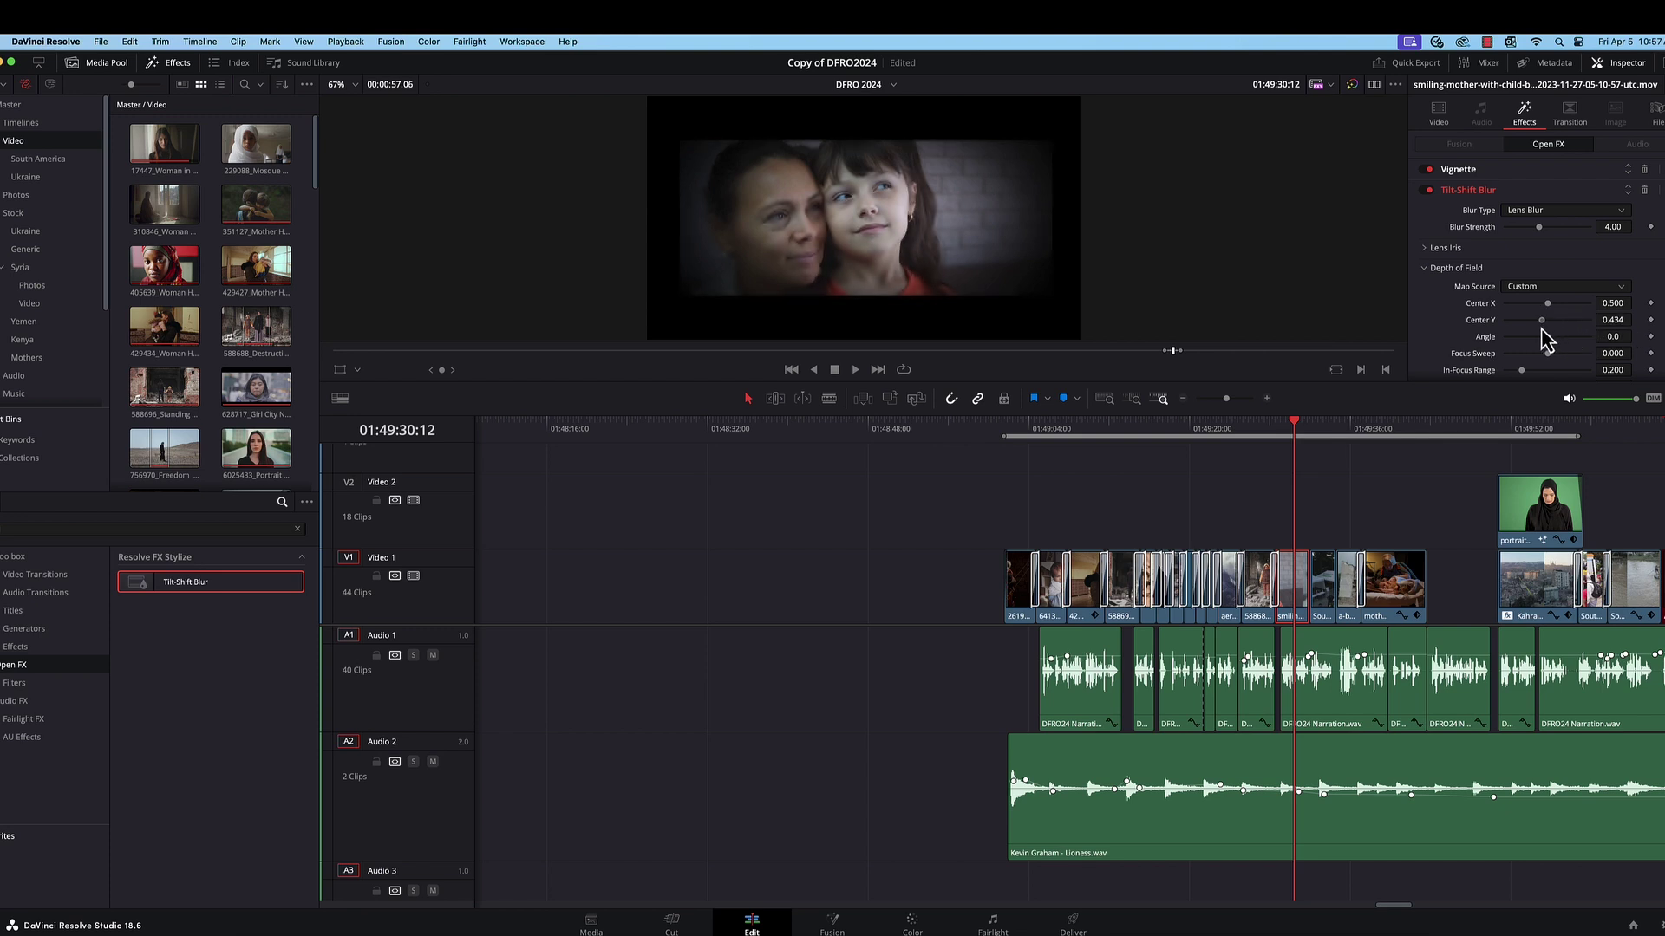